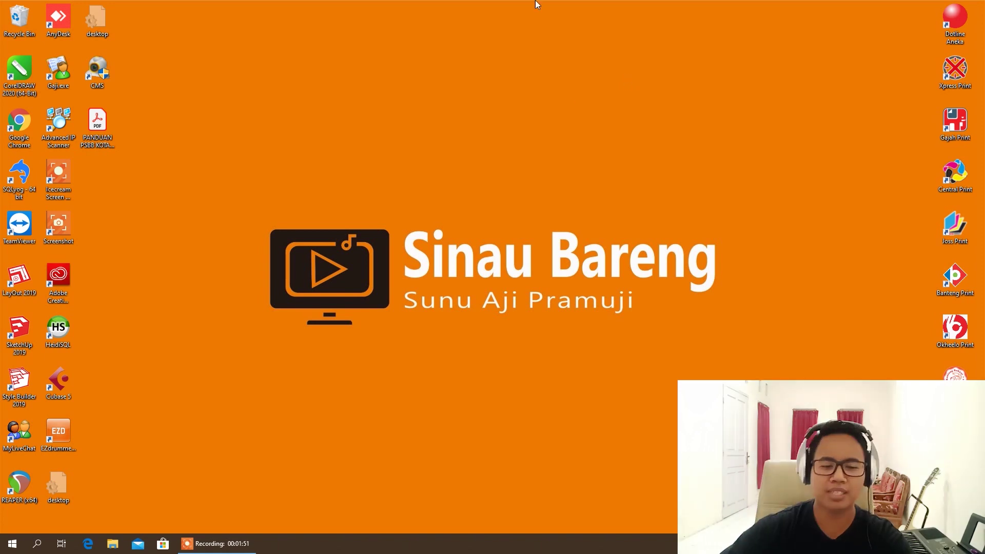
pyautogui.click(53, 438)
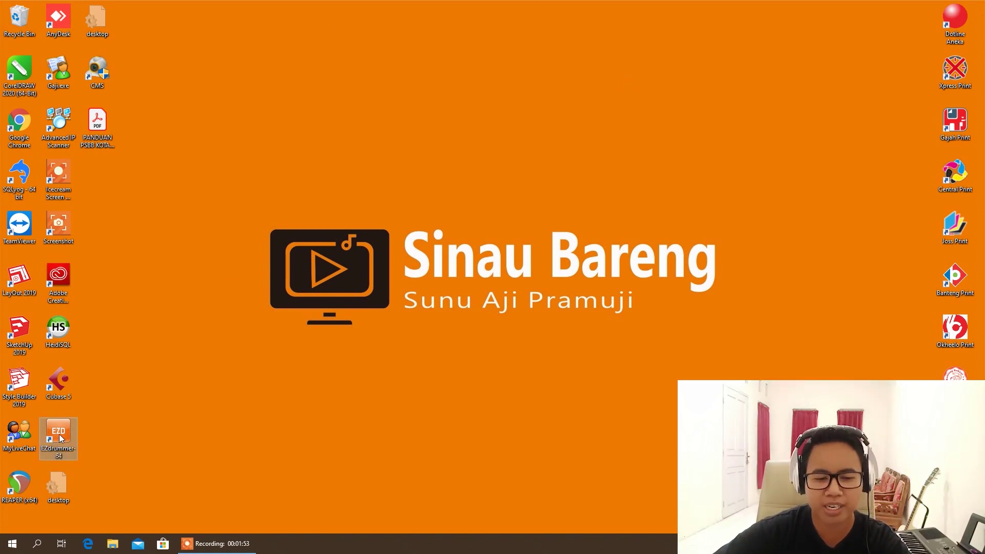
pyautogui.moveTo(60, 434); pyautogui.dragTo(112, 201)
pyautogui.moveTo(105, 389); pyautogui.dragTo(58, 438)
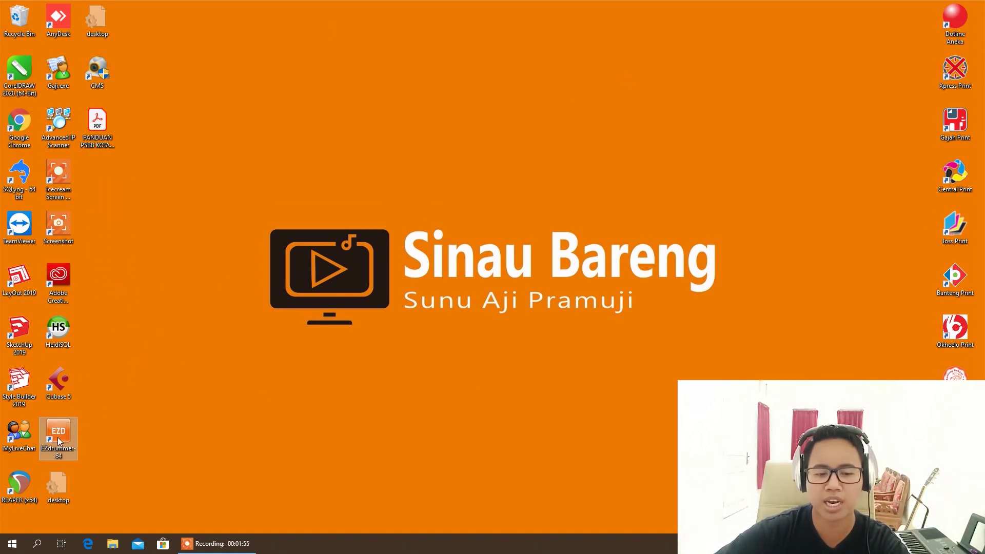
pyautogui.click(208, 249)
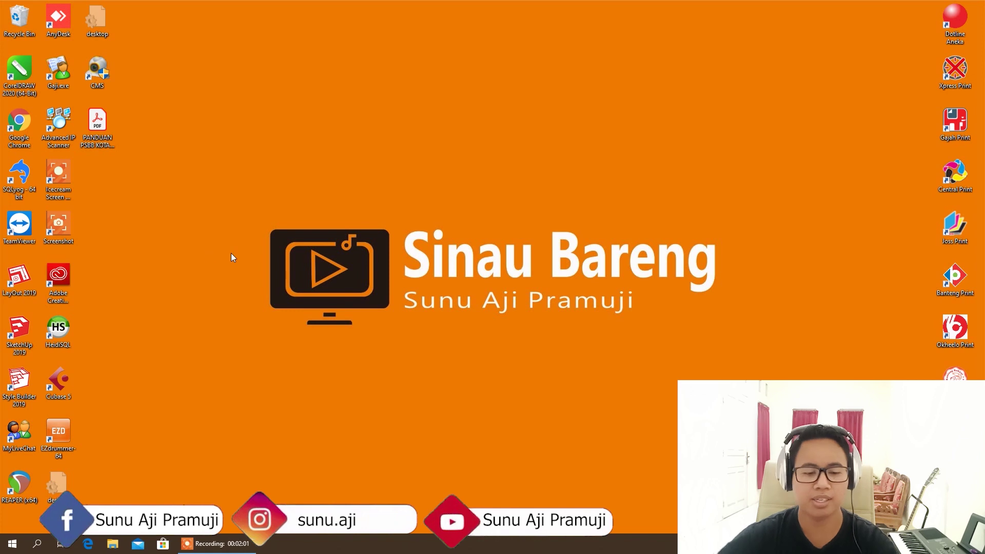
# - Launch REAPER and bring up the VST plug-ins settings in its preferences
pyautogui.doubleClick(18, 487)
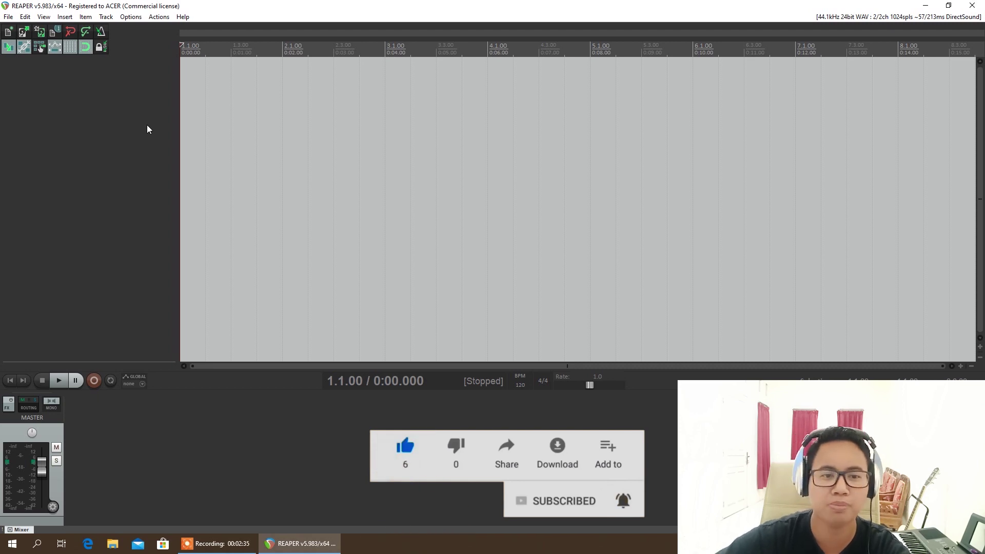
pyautogui.click(131, 17)
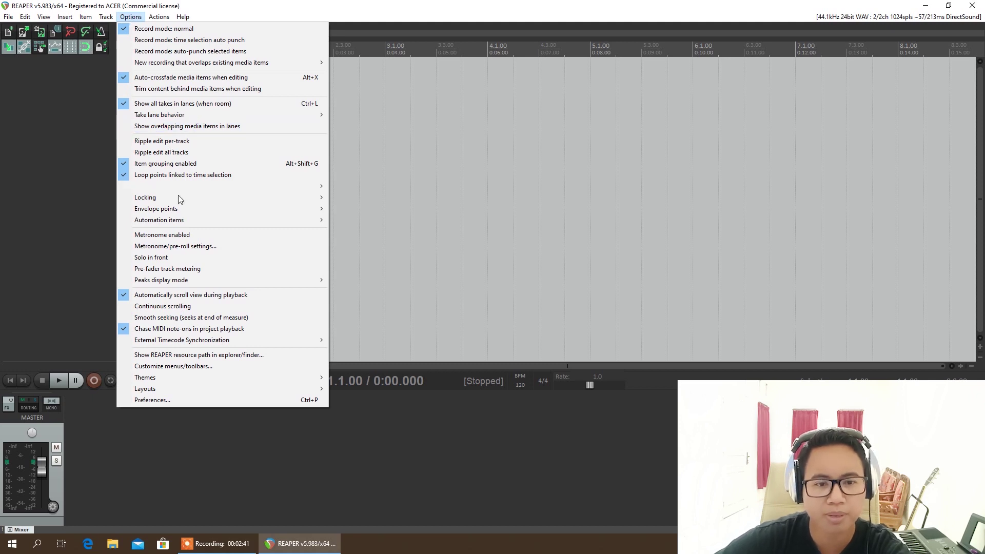
pyautogui.click(166, 401)
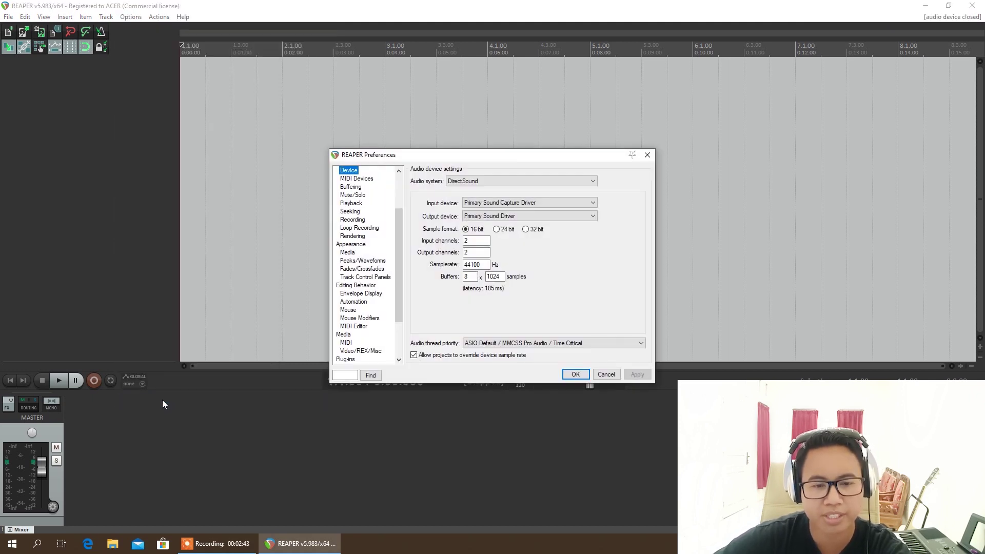
pyautogui.moveTo(557, 161); pyautogui.dragTo(471, 119)
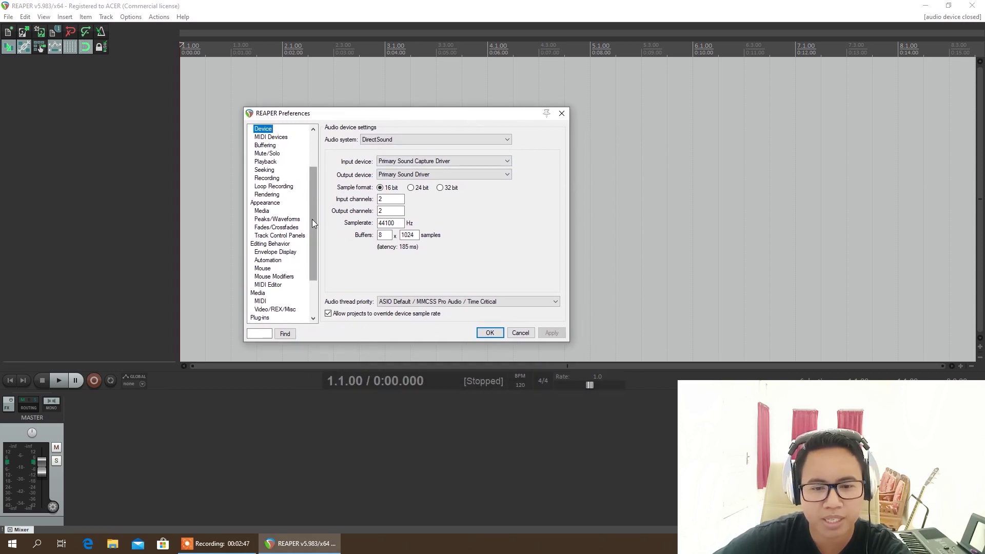
pyautogui.click(260, 318)
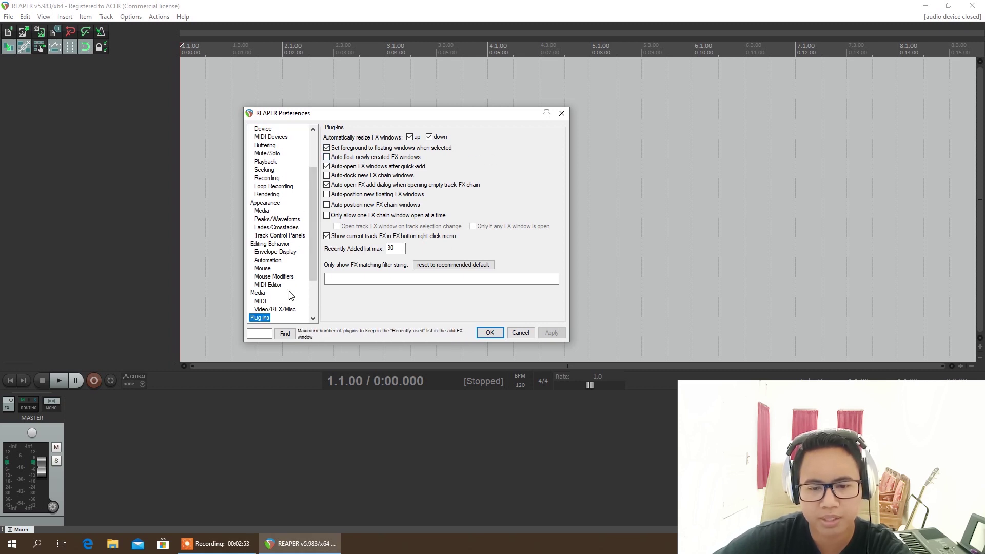
pyautogui.moveTo(309, 268); pyautogui.dragTo(313, 303)
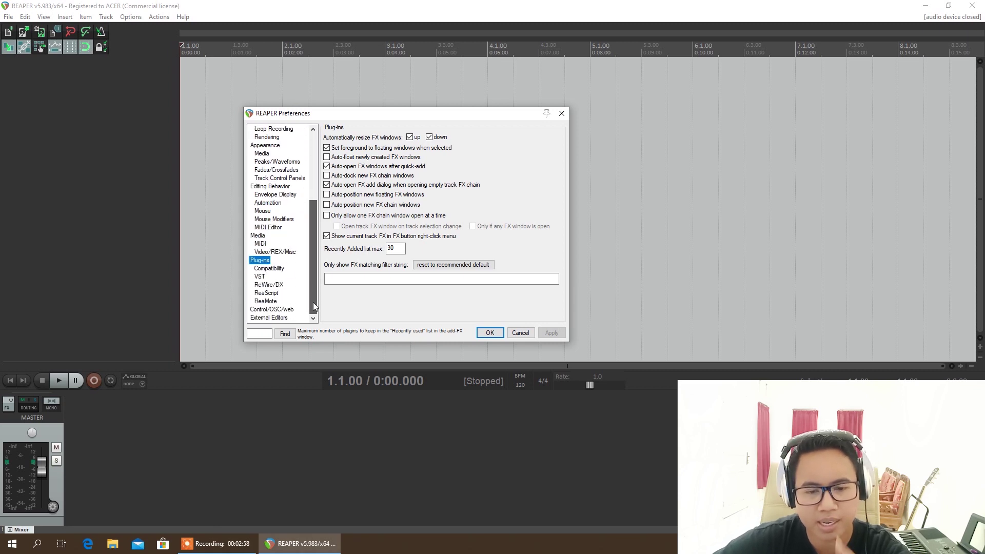
pyautogui.click(262, 277)
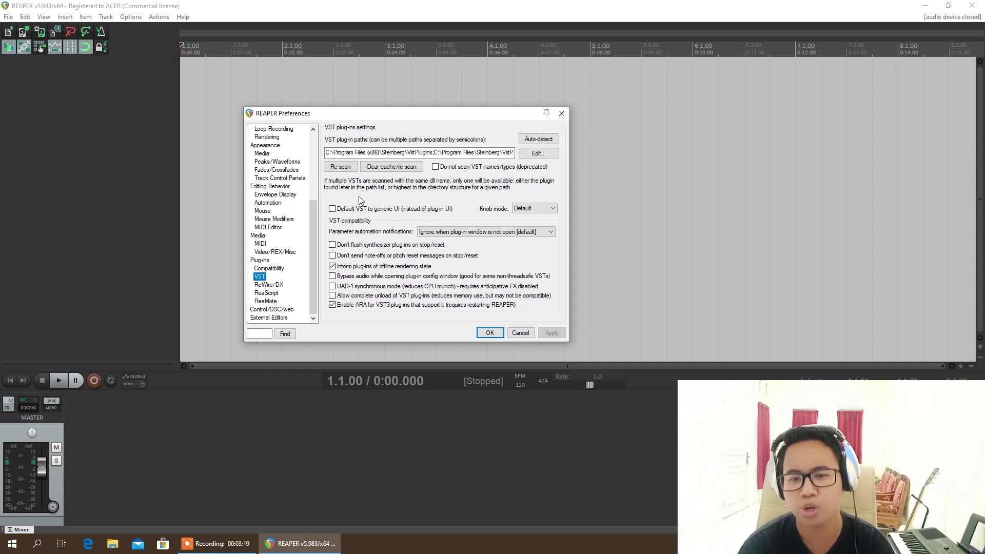
# - Auto-detect the VST plug-in paths and check the folders they include
pyautogui.click(540, 140)
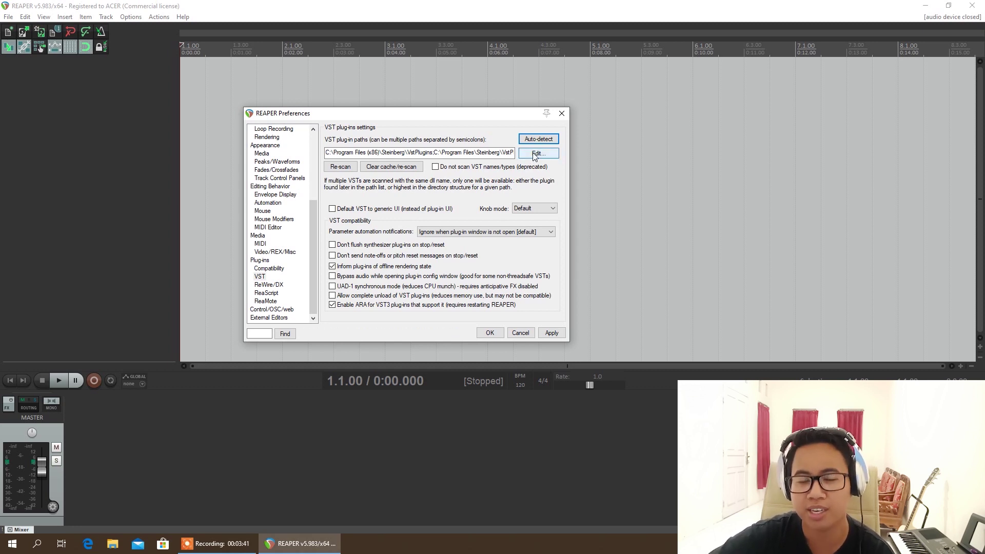
pyautogui.click(534, 157)
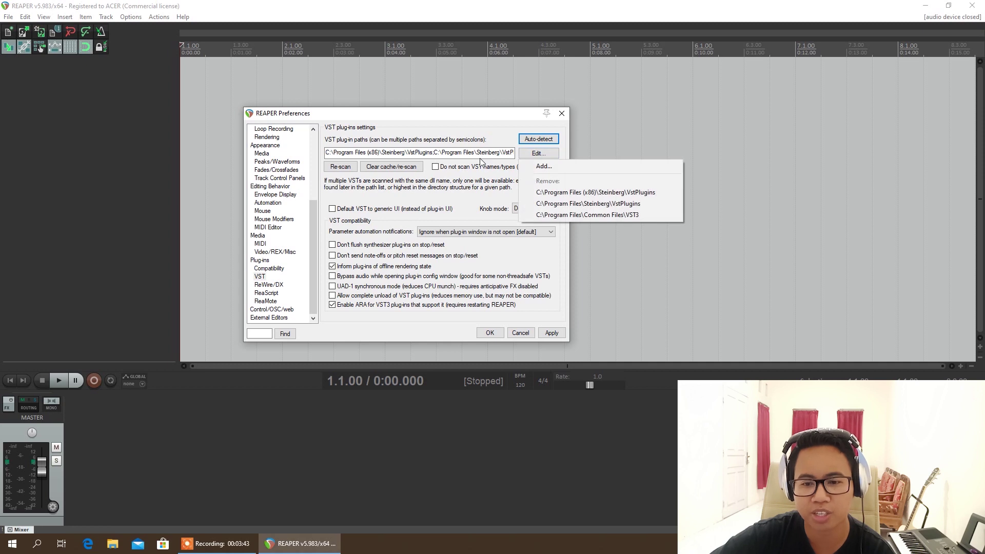
pyautogui.click(451, 153)
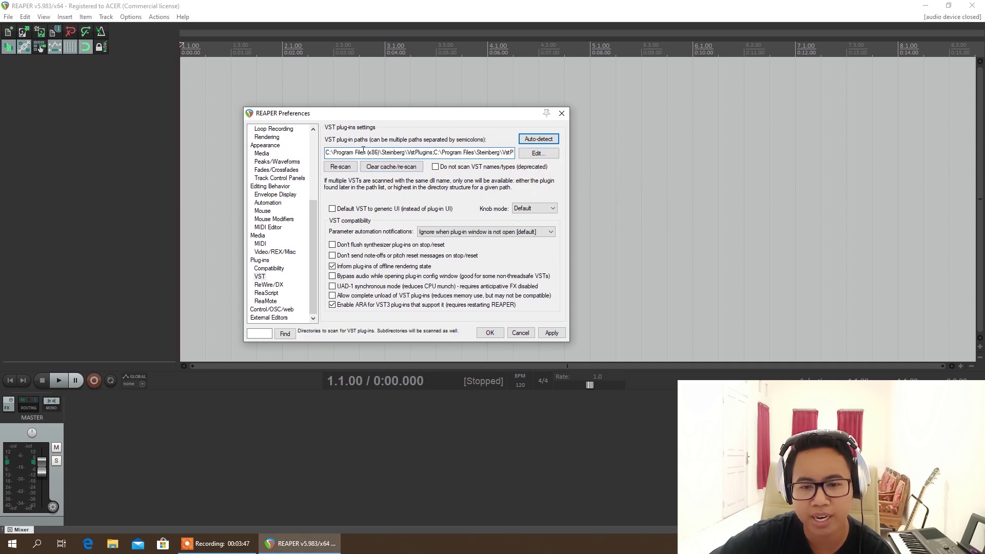
# - Examine the complete list of VST plug-in paths through to its last entry
pyautogui.click(435, 156)
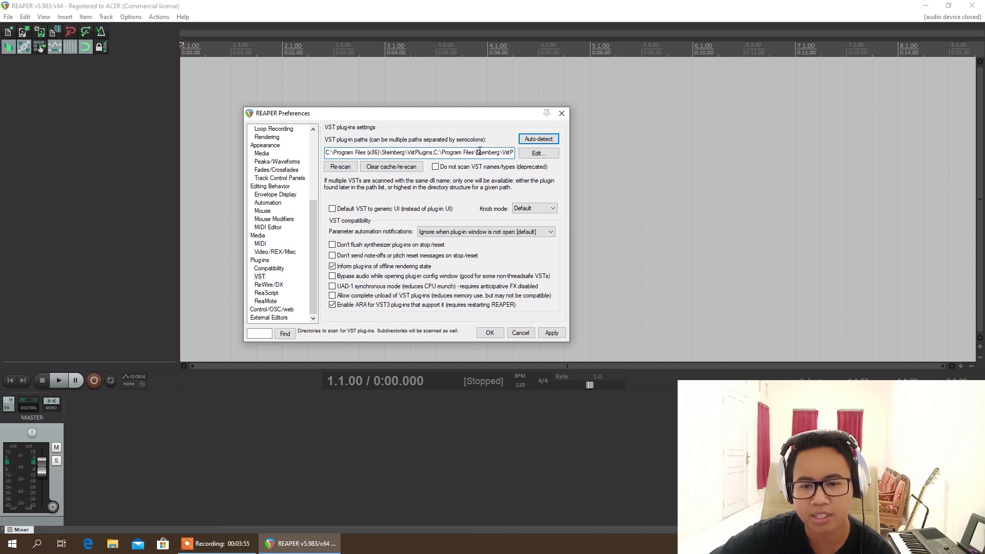
pyautogui.press('Right')
pyautogui.press('Right')
pyautogui.press('Right')
pyautogui.press('Right')
pyautogui.press('Right')
pyautogui.press('Right')
pyautogui.press('Right')
pyautogui.press('Right')
pyautogui.press('Right')
pyautogui.press('Right')
pyautogui.press('Right')
pyautogui.press('Right')
pyautogui.press('Right')
pyautogui.press('Right')
pyautogui.press('Right')
pyautogui.press('Right')
pyautogui.press('Right')
pyautogui.press('Right')
pyautogui.press('Right')
pyautogui.press('Right')
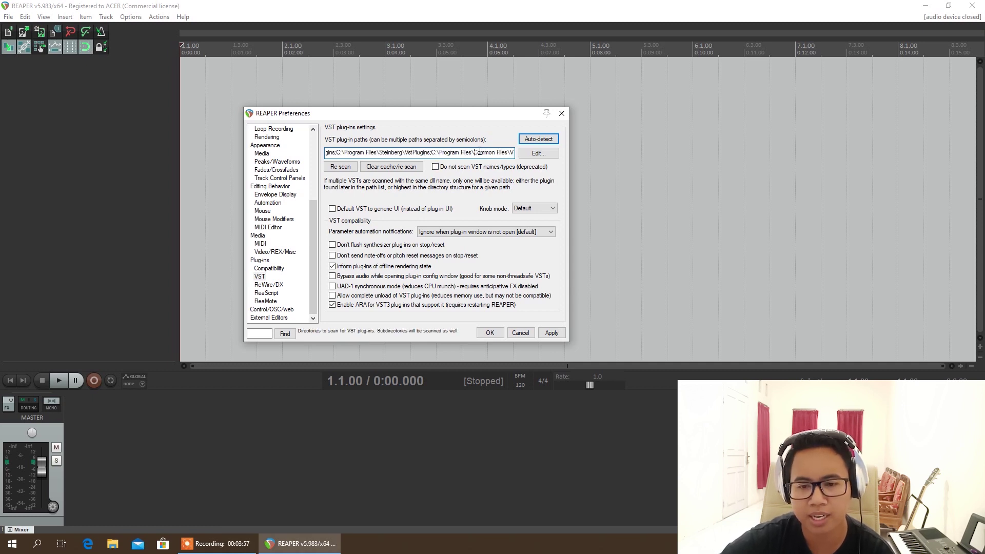
pyautogui.press('Right')
pyautogui.press('Right')
pyautogui.press('Right')
pyautogui.press('Right')
pyautogui.press('Right')
pyautogui.press('Right')
pyautogui.press('Right')
pyautogui.press('Right')
pyautogui.press('Right')
pyautogui.press('Right')
pyautogui.press('Right')
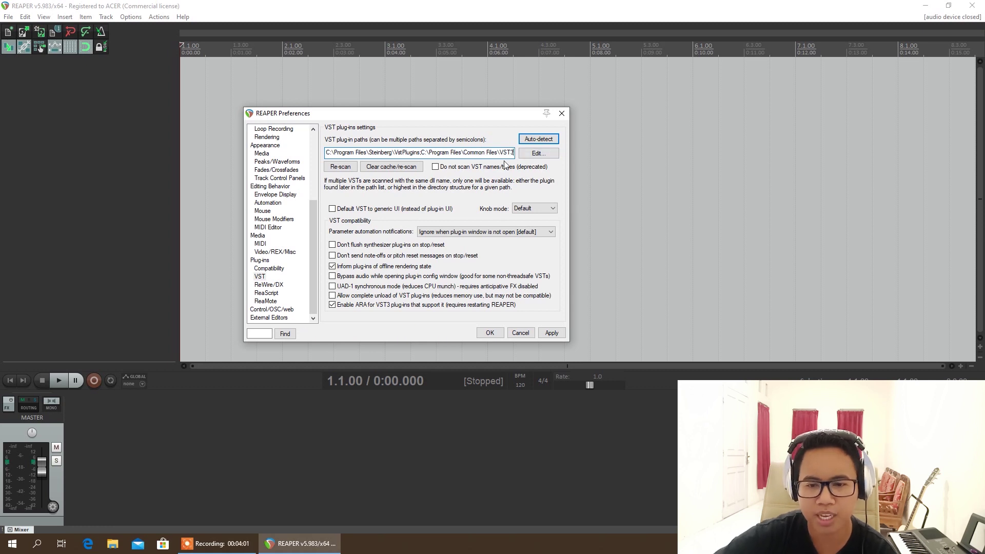
pyautogui.click(538, 153)
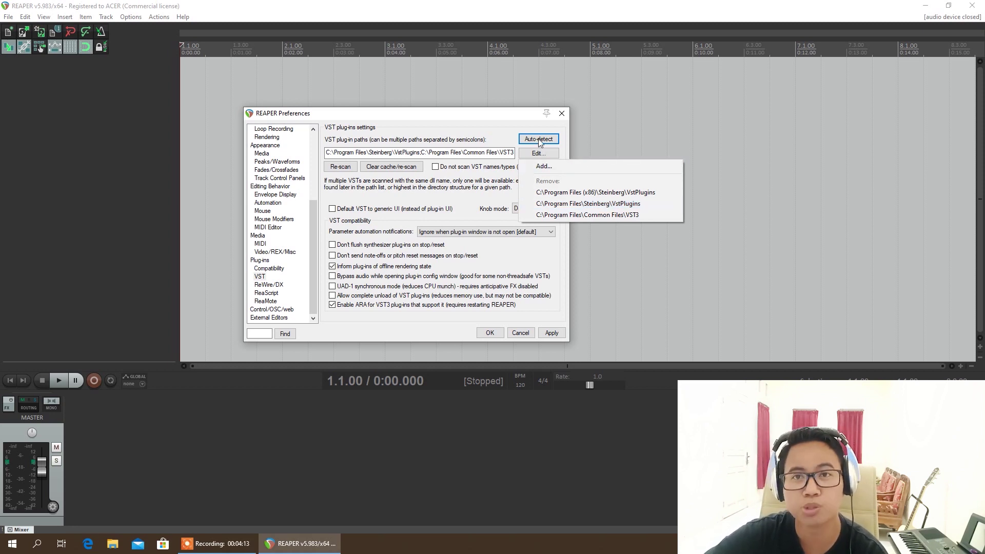
pyautogui.click(548, 168)
pyautogui.click(423, 265)
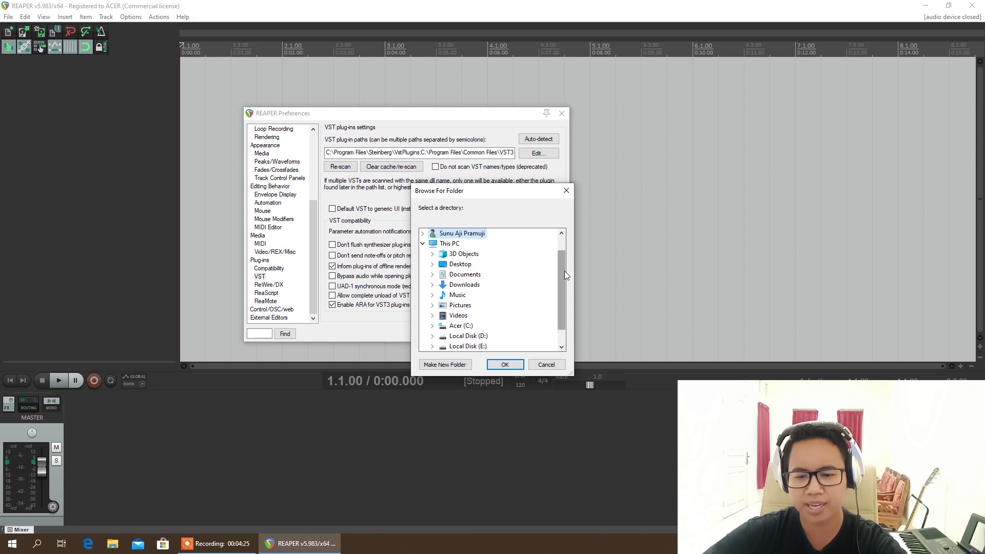
pyautogui.scroll(-1, 564, 271)
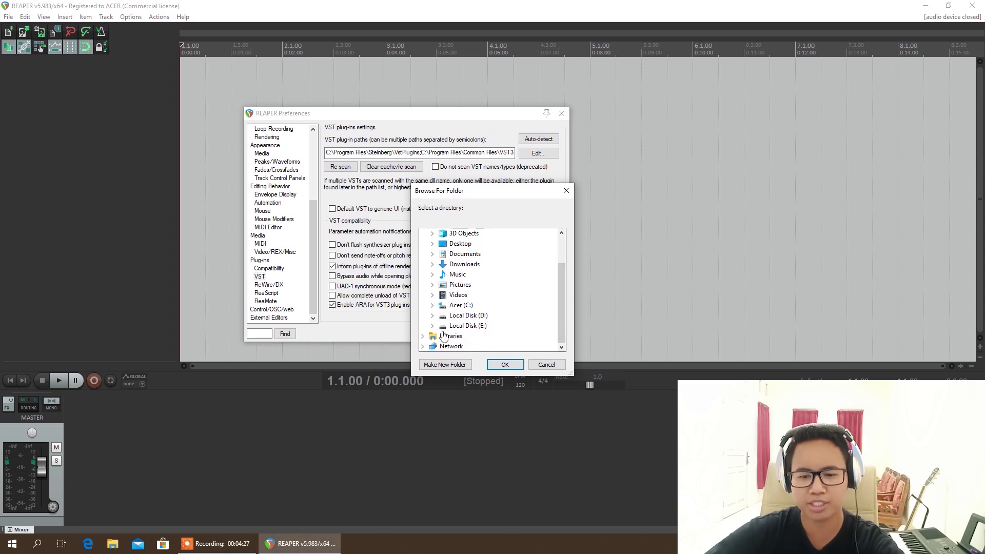
pyautogui.click(433, 305)
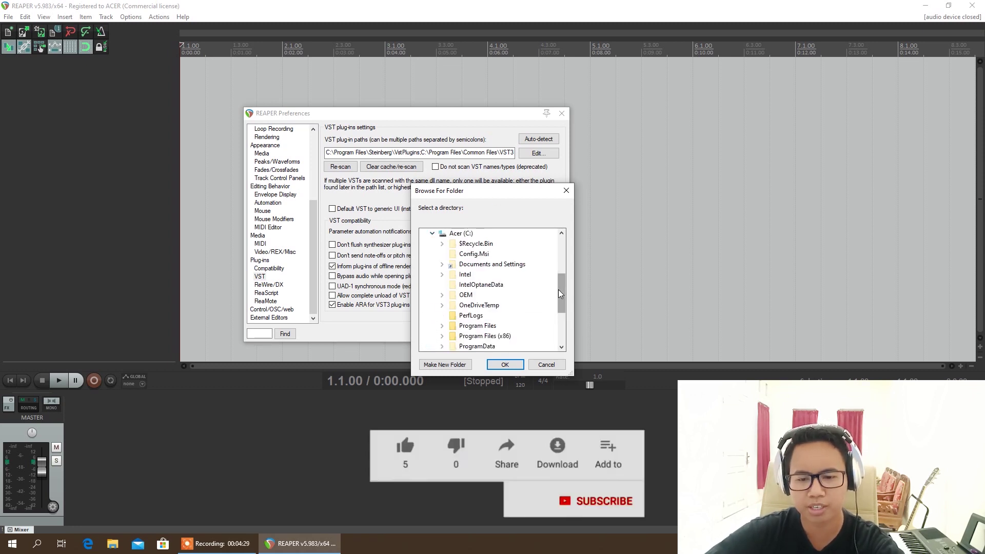
pyautogui.scroll(-3, 554, 292)
pyautogui.scroll(1, 523, 291)
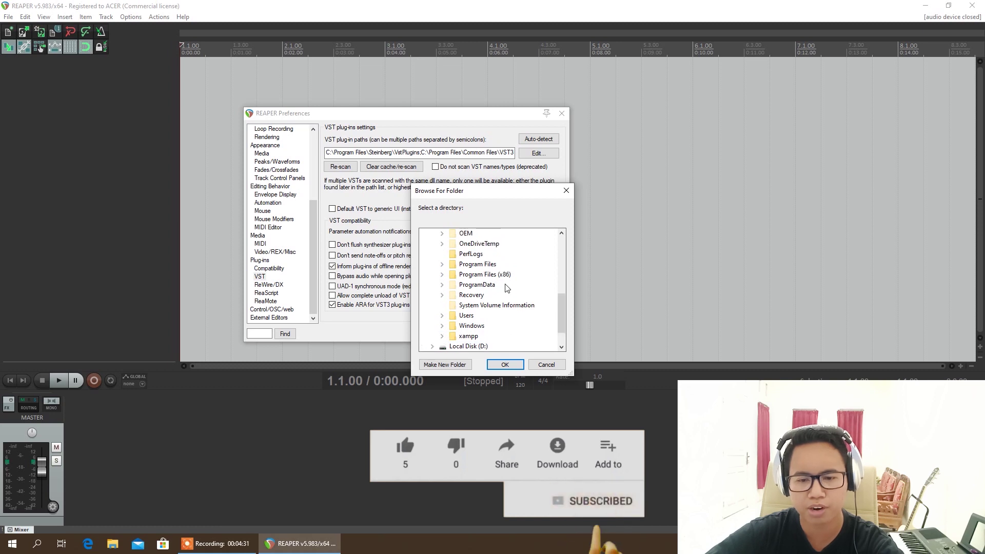
pyautogui.click(443, 269)
pyautogui.scroll(3, 505, 293)
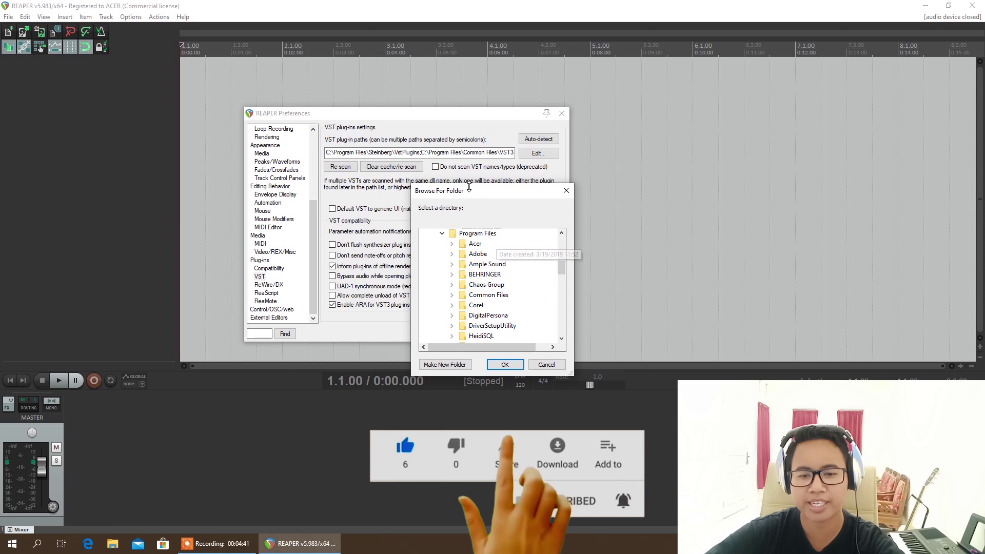
pyautogui.click(548, 366)
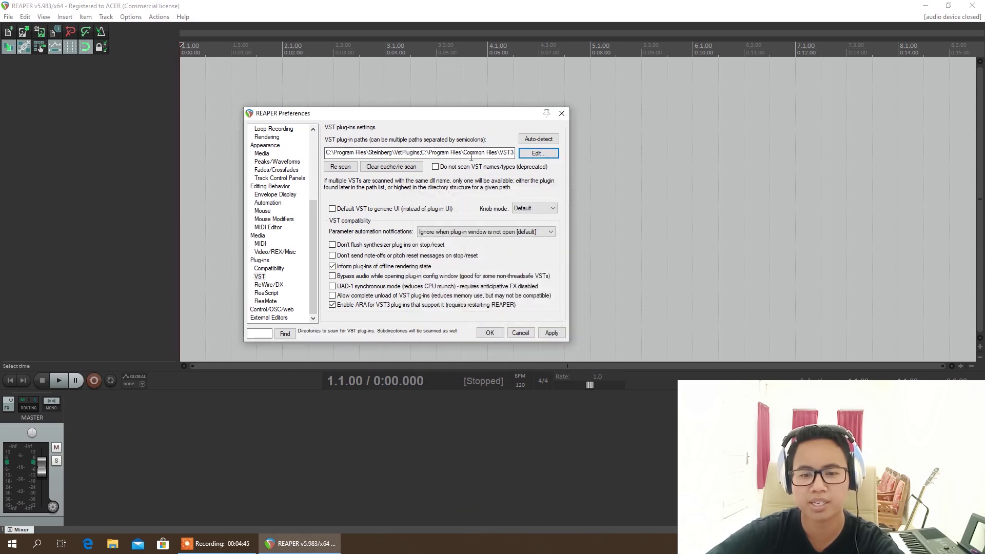
pyautogui.click(544, 157)
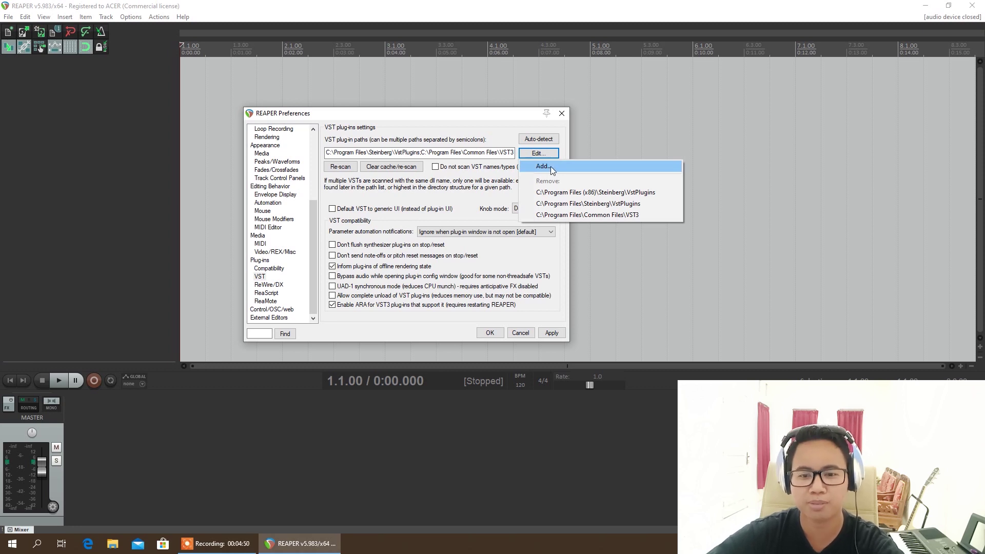
pyautogui.click(368, 195)
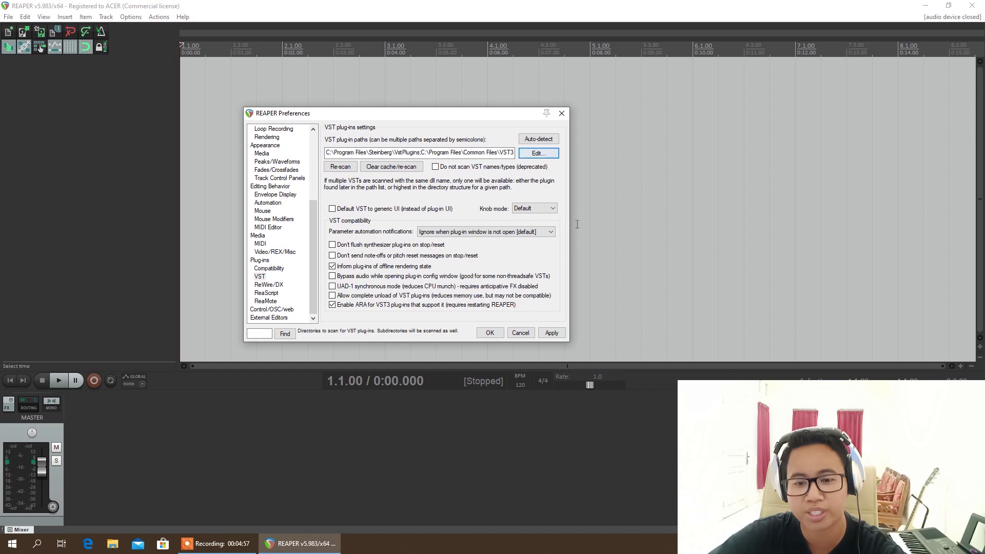
# - Apply the VST plug-in path settings and close the preferences
pyautogui.click(551, 333)
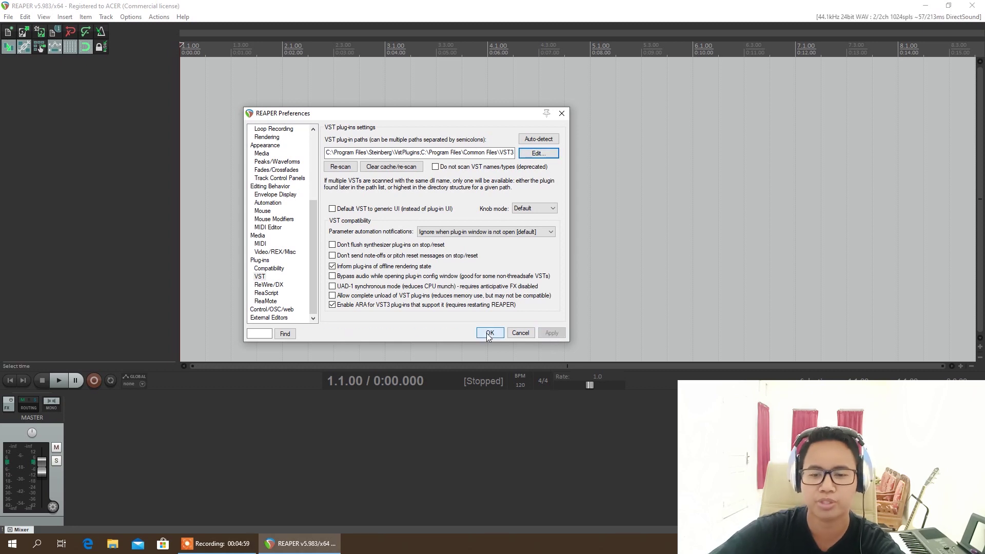
pyautogui.click(490, 334)
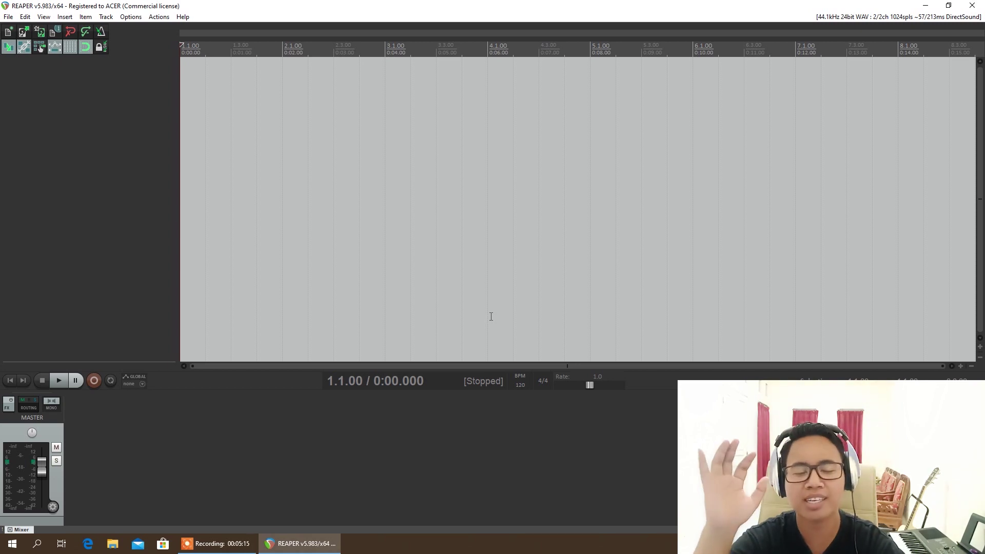
# - Insert the EZdrummer (Toontrack) virtual instrument on a new track, declining the additional output tracks, and move its window clear of the track list
pyautogui.rightClick(119, 77)
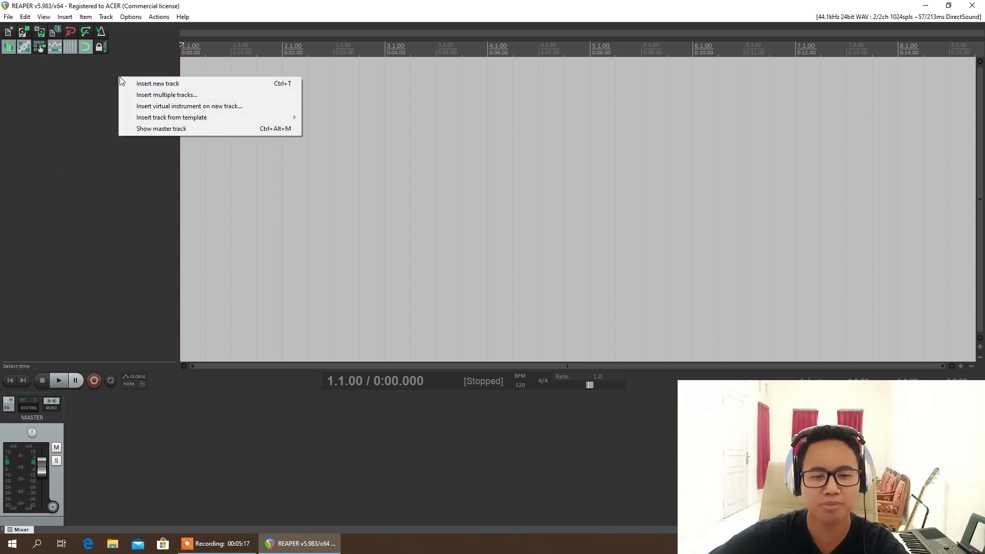
pyautogui.click(72, 83)
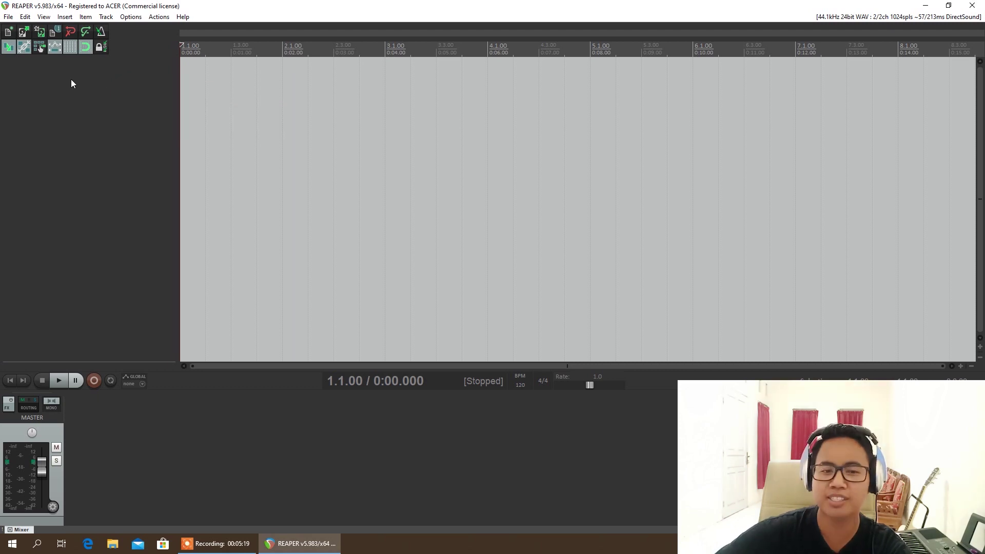
pyautogui.rightClick(71, 80)
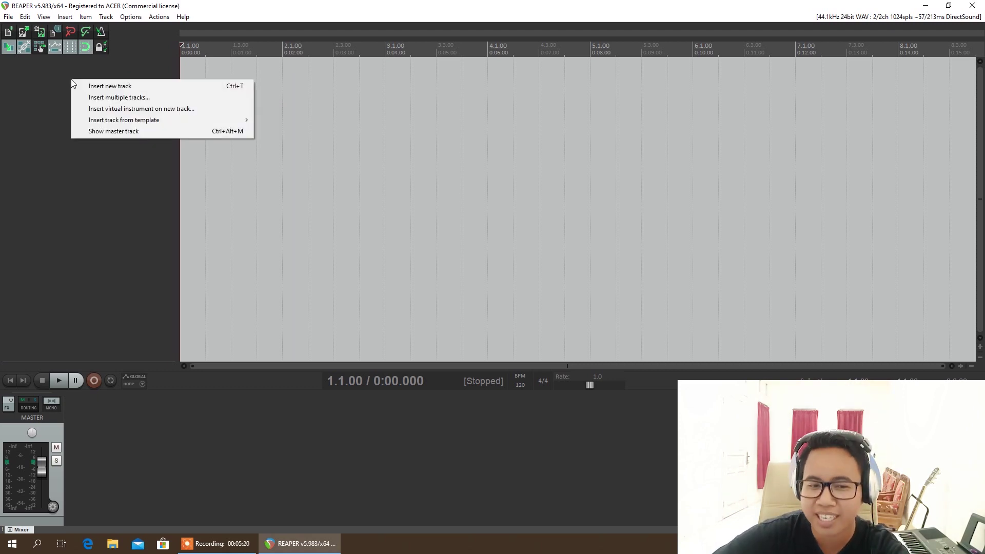
pyautogui.click(111, 112)
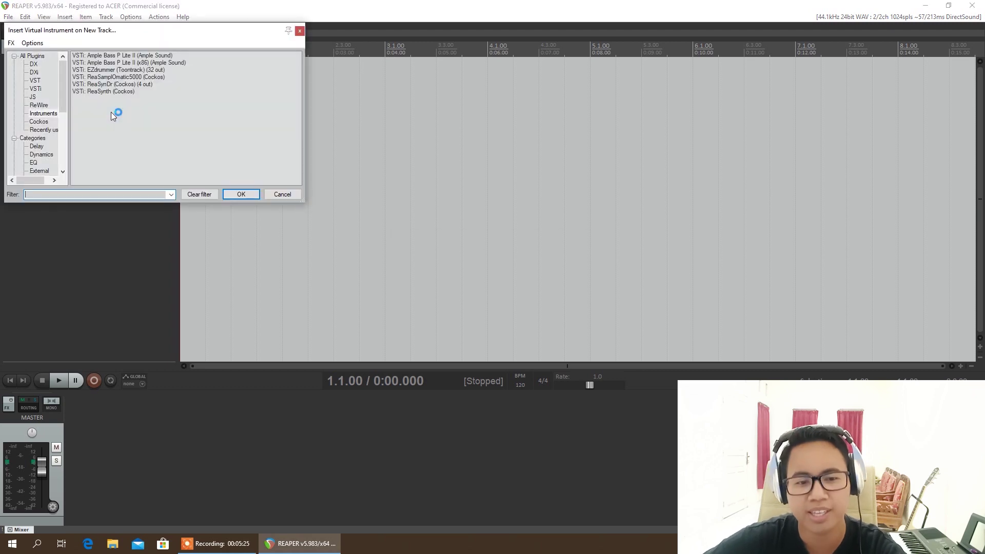
pyautogui.click(97, 70)
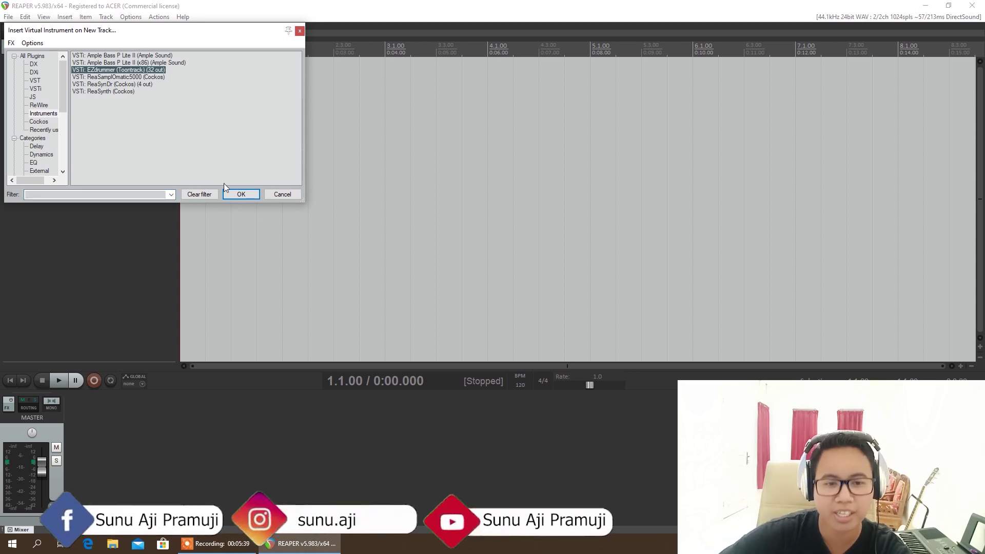
pyautogui.click(240, 194)
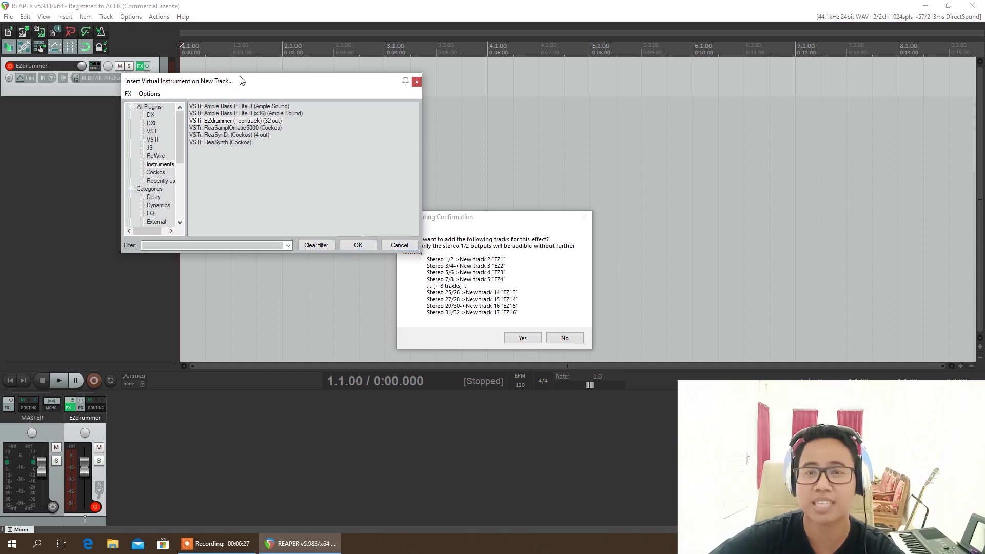
pyautogui.click(566, 340)
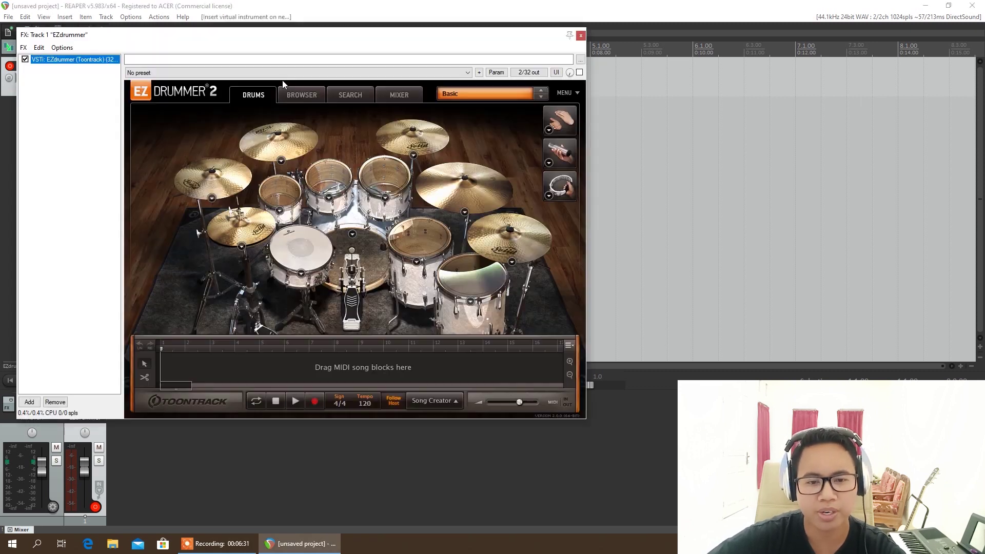
pyautogui.moveTo(160, 40); pyautogui.dragTo(390, 58)
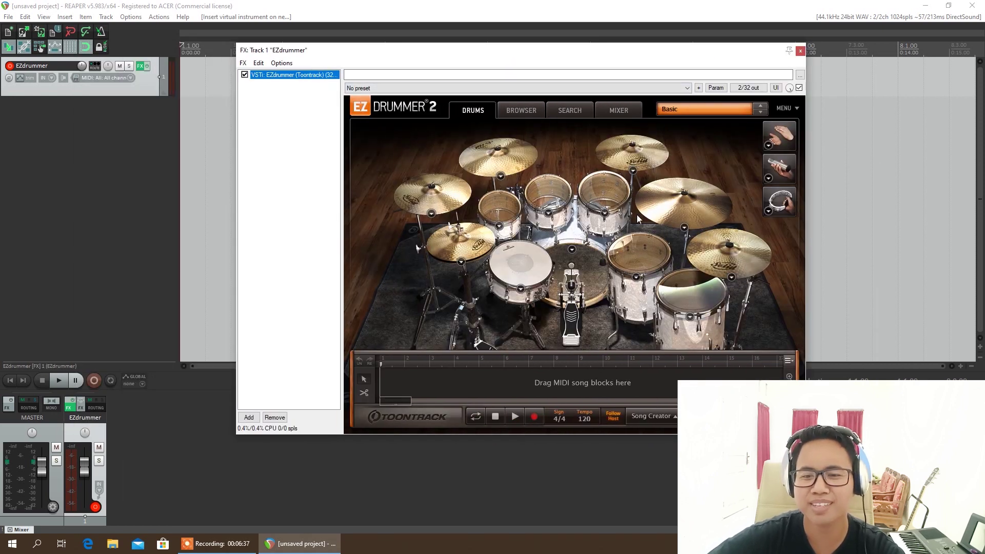
# - Audition the Basic kit by playing a repeated kick and snare pattern on the virtual drums
pyautogui.click(576, 300)
pyautogui.click(575, 300)
pyautogui.click(530, 272)
pyautogui.click(569, 295)
pyautogui.click(565, 293)
pyautogui.click(530, 269)
pyautogui.click(567, 294)
pyautogui.click(566, 293)
pyautogui.click(529, 271)
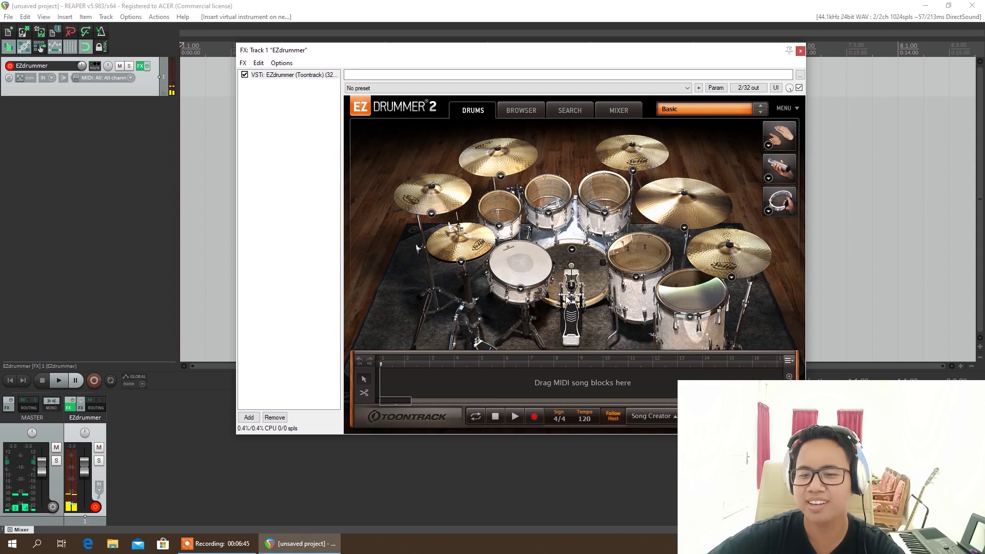
pyautogui.click(563, 294)
pyautogui.click(564, 294)
pyautogui.click(527, 264)
pyautogui.click(564, 294)
pyautogui.click(564, 293)
pyautogui.click(564, 294)
pyautogui.click(519, 269)
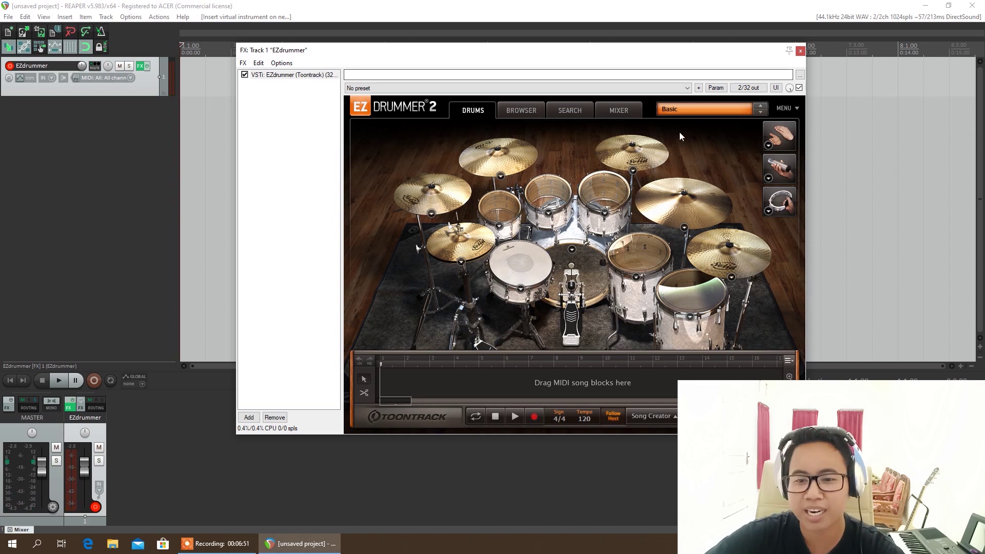
# - Switch the drum kit preset to Pop from EZdrummer 2 Modern and test its snare sound
pyautogui.click(717, 110)
pyautogui.moveTo(721, 124)
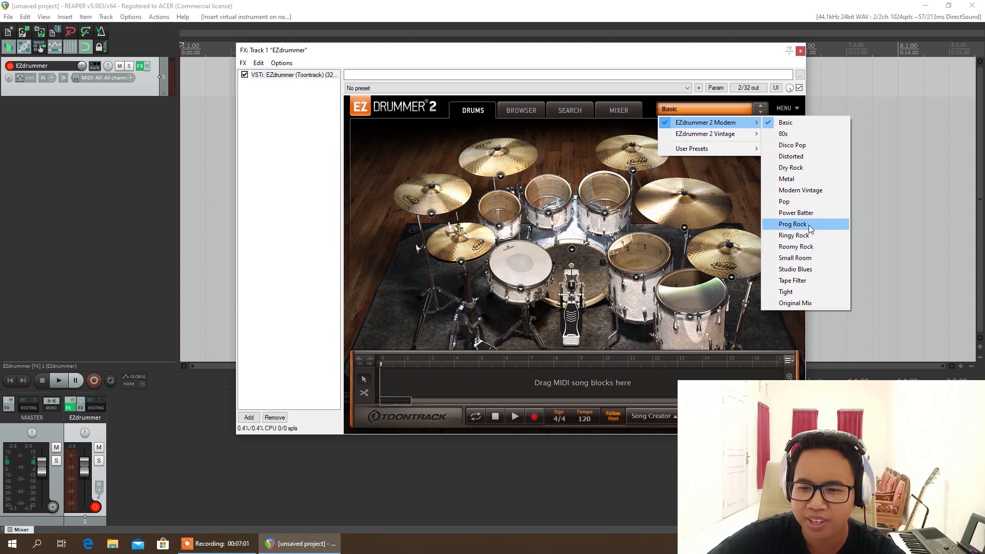
pyautogui.click(793, 202)
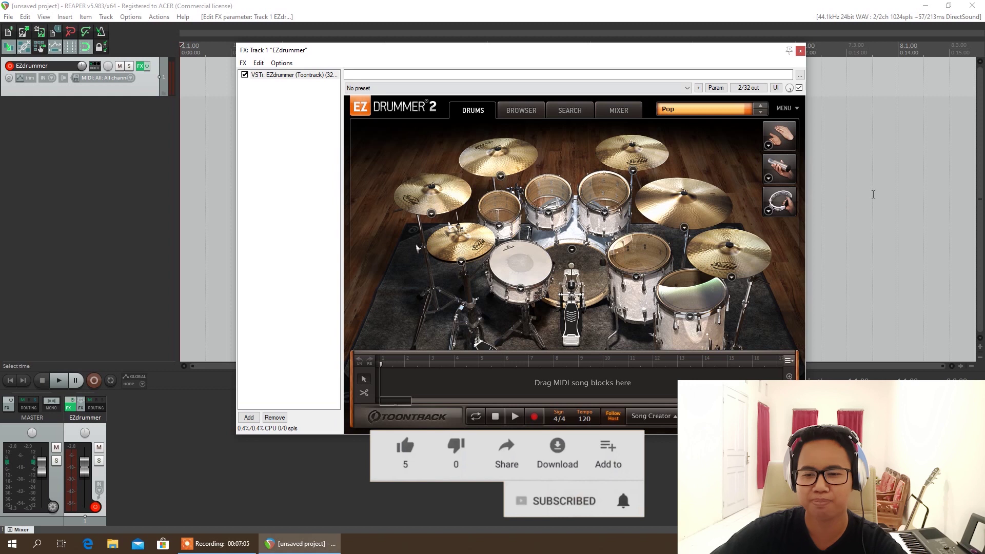
pyautogui.click(539, 283)
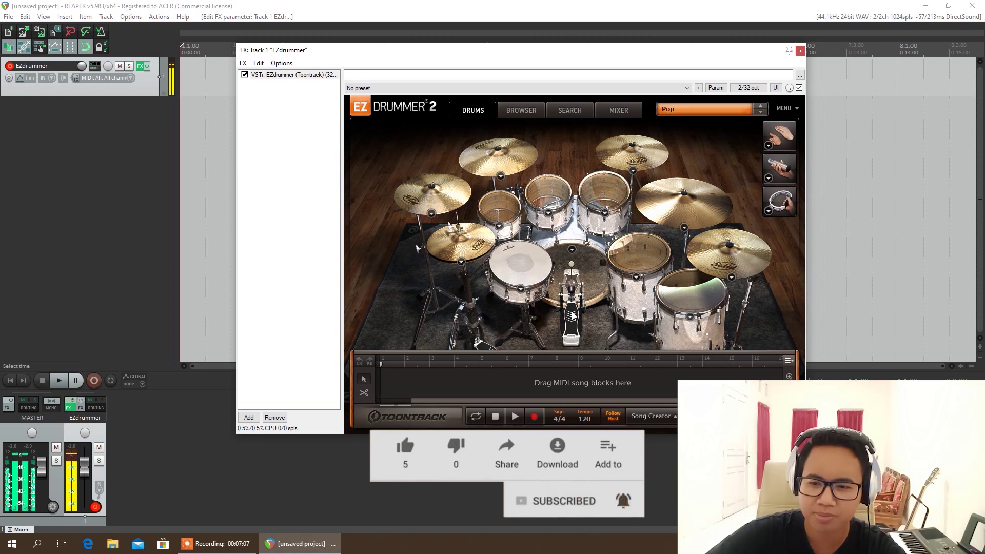
pyautogui.click(530, 270)
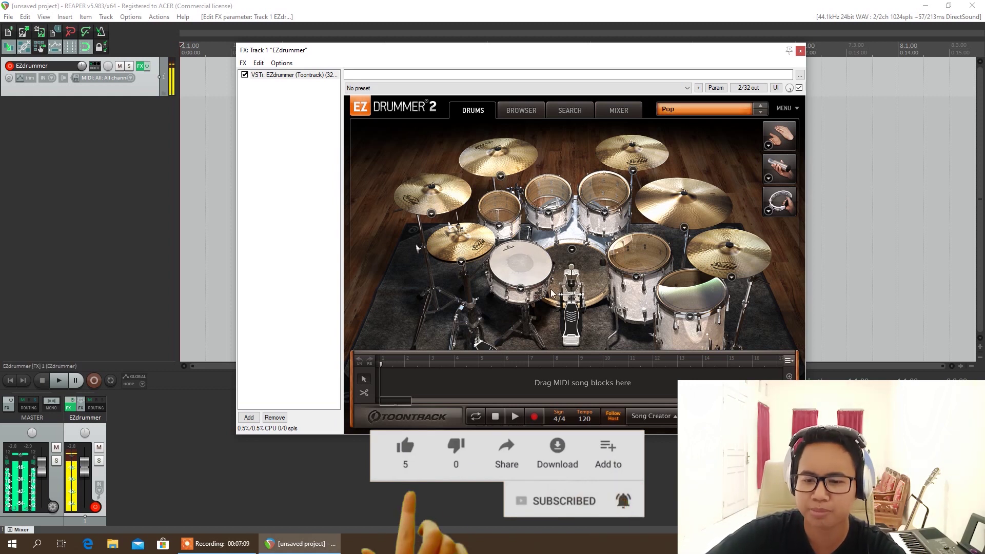
# - Audition the Pop kit's kick, snare, toms, hi-hat and cymbals one after another on the virtual drums
pyautogui.click(842, 543)
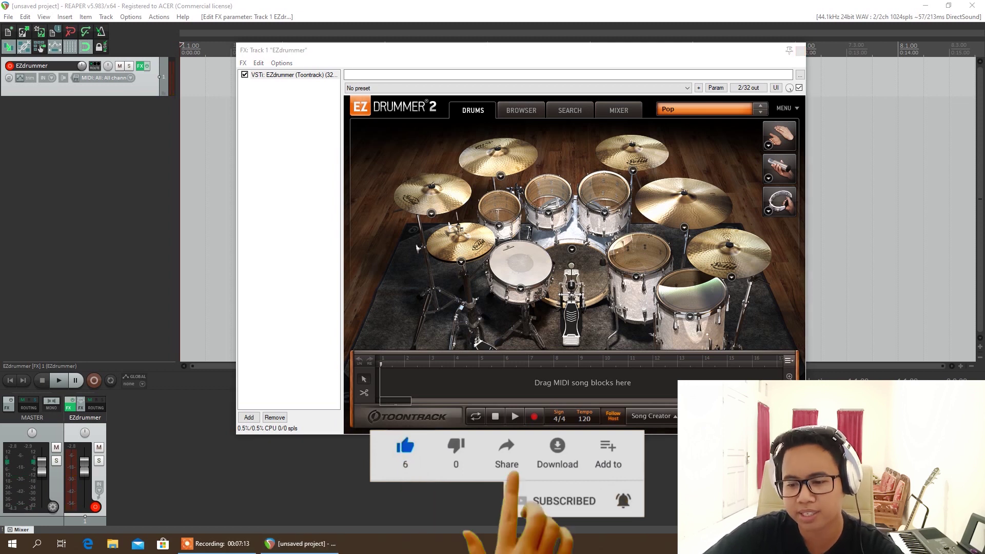
pyautogui.click(410, 320)
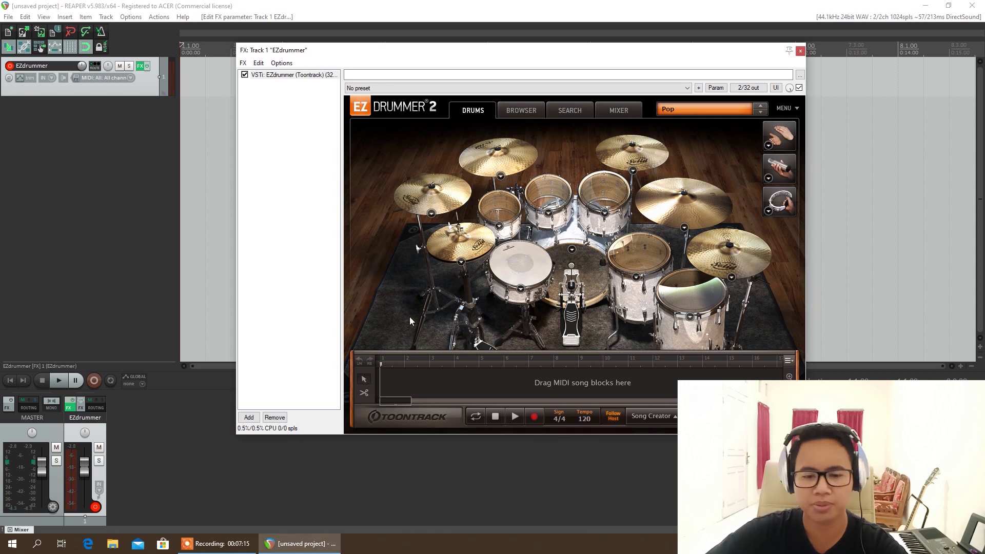
pyautogui.click(577, 307)
pyautogui.click(569, 302)
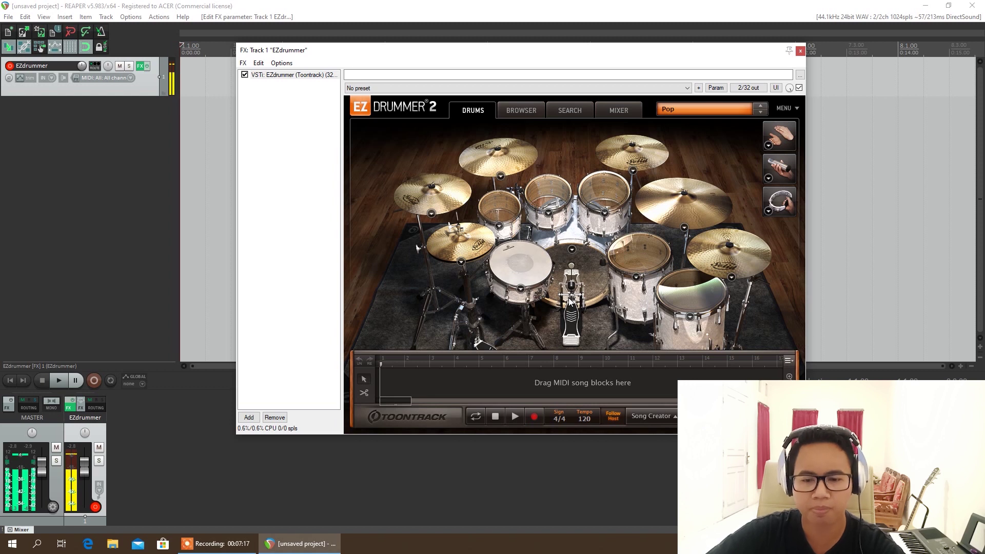
pyautogui.click(570, 302)
pyautogui.click(514, 268)
pyautogui.click(499, 205)
pyautogui.click(505, 154)
pyautogui.click(627, 155)
pyautogui.click(719, 257)
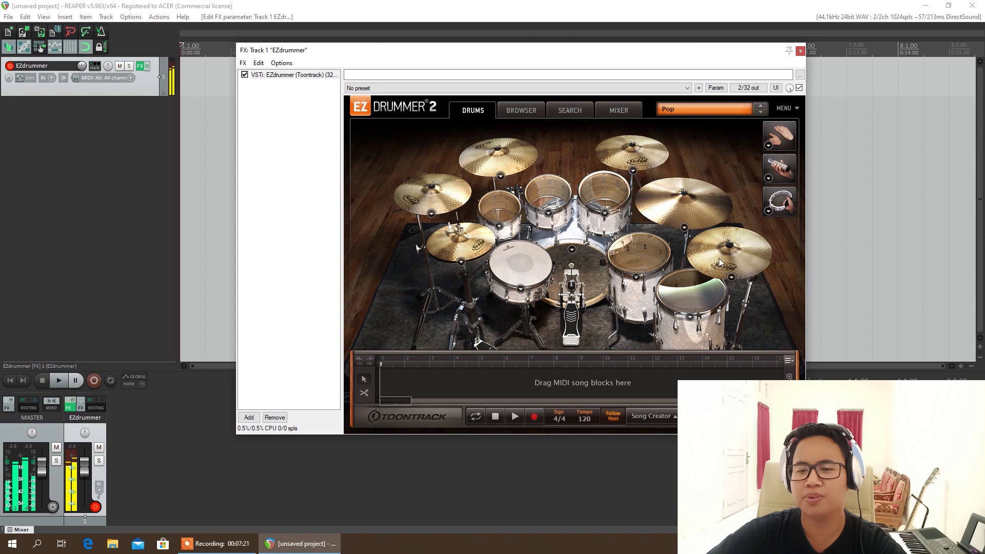
pyautogui.click(693, 293)
pyautogui.click(638, 254)
pyautogui.click(521, 266)
pyautogui.click(475, 243)
pyautogui.click(498, 214)
pyautogui.click(553, 193)
pyautogui.click(611, 188)
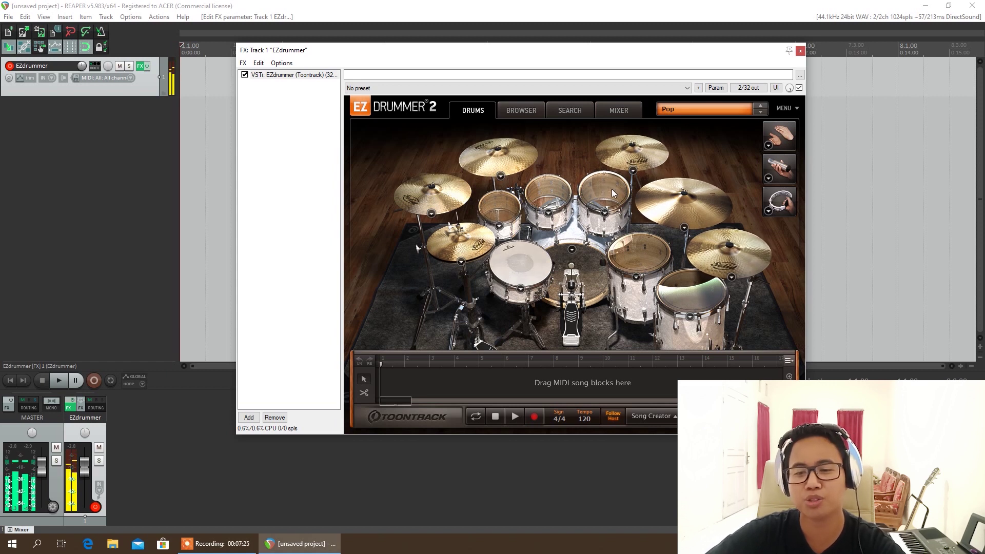
pyautogui.click(602, 192)
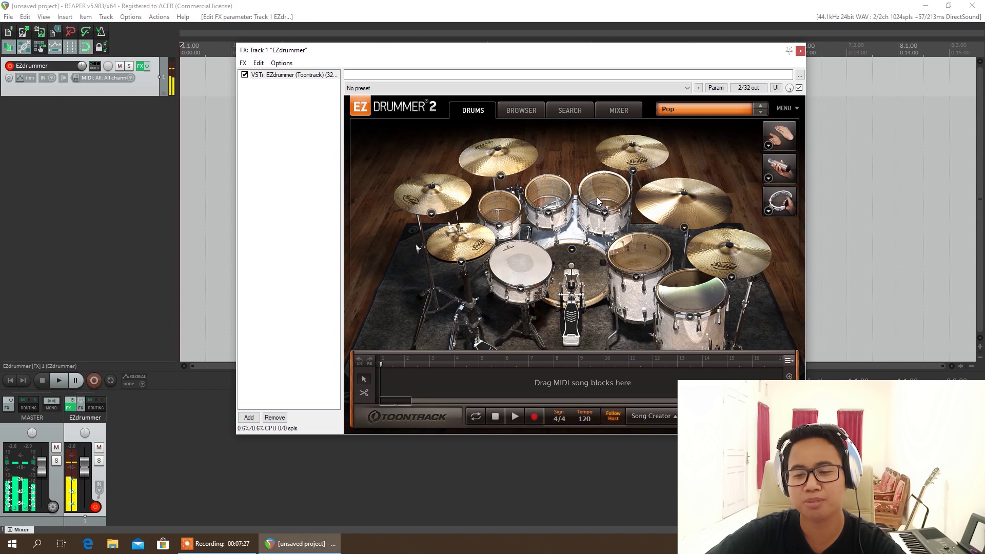
pyautogui.click(439, 192)
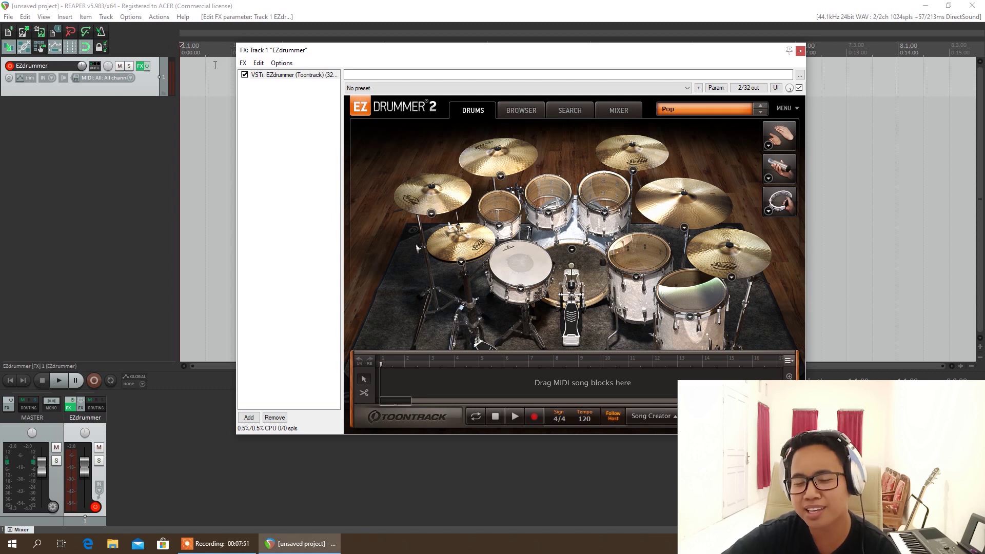
# - Browse the EZdrummer 2 Modern/Vintage grooves to Halftime Straight 4/4, Intro, and preview Variation 01 and Variation 02
pyautogui.click(523, 113)
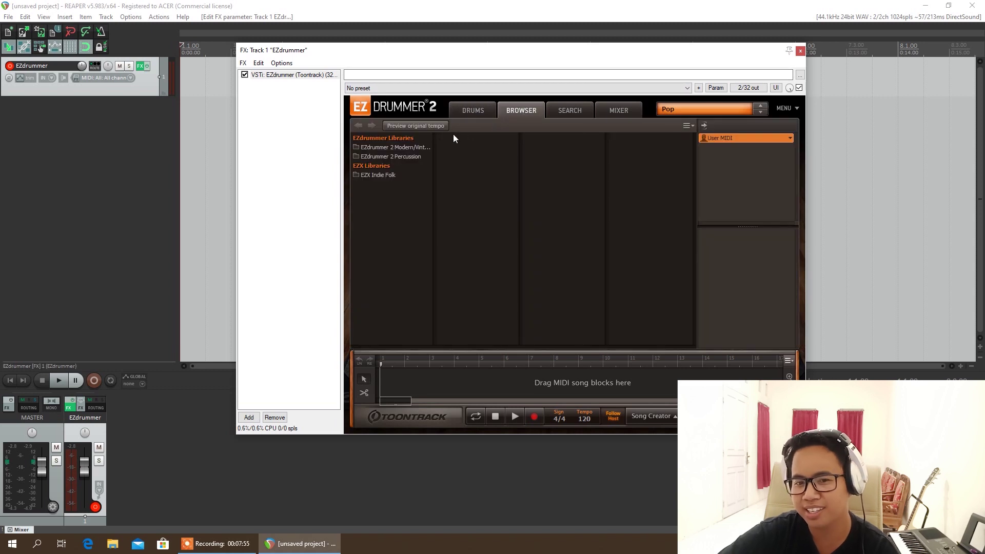
pyautogui.click(413, 148)
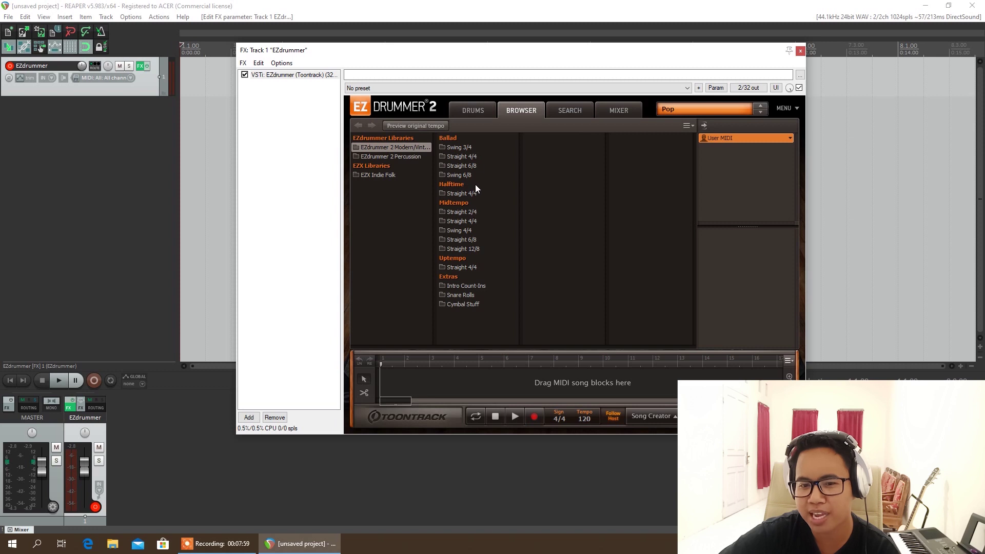
pyautogui.click(468, 194)
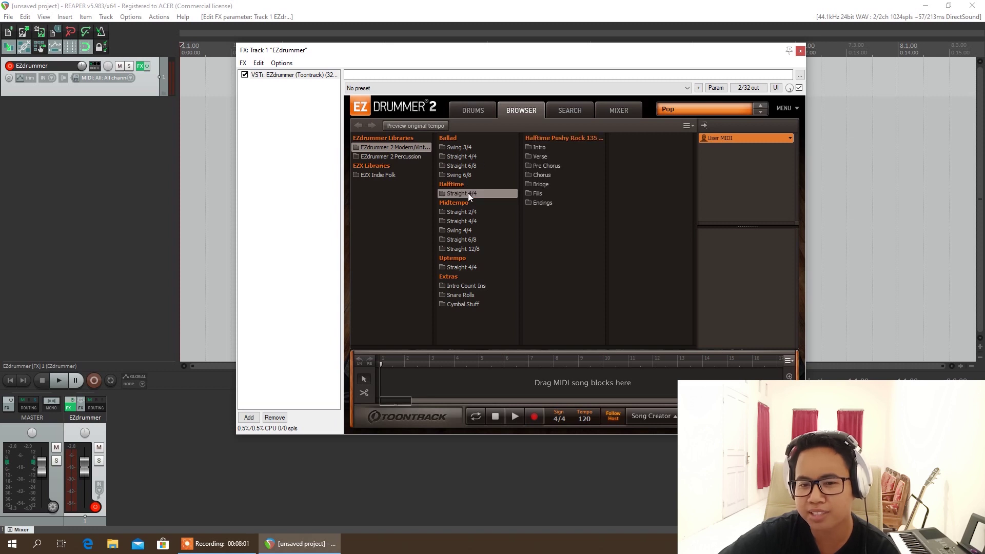
pyautogui.click(534, 148)
pyautogui.click(615, 137)
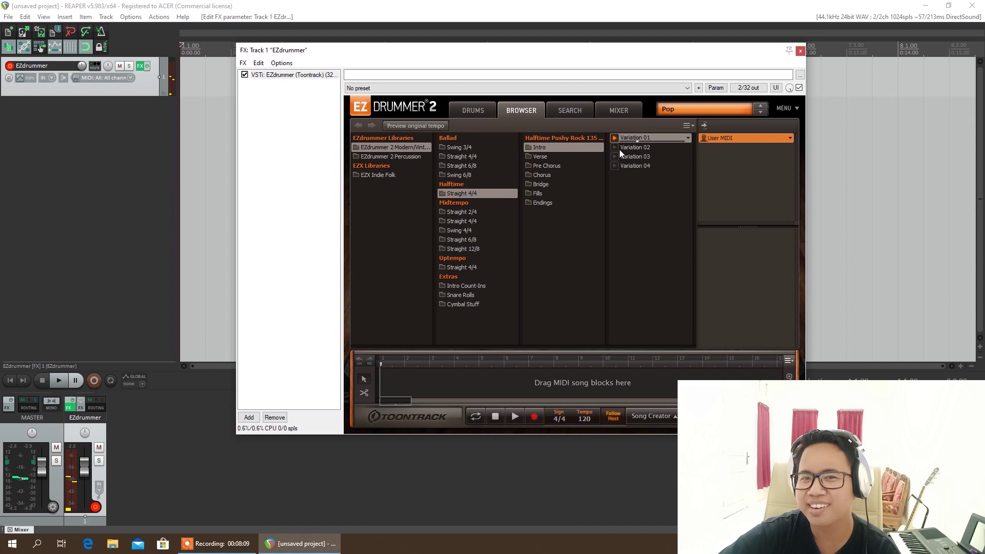
pyautogui.click(620, 150)
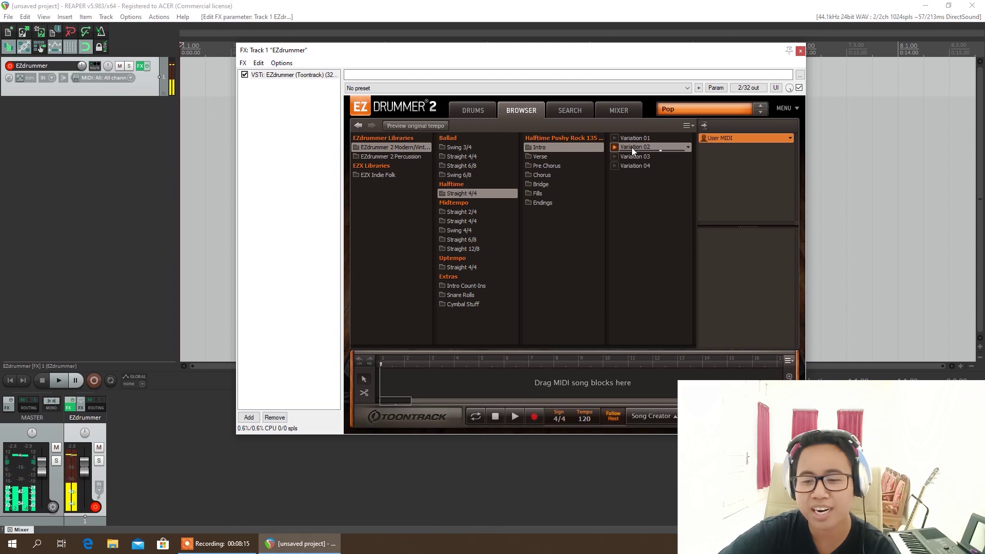
# - Place the Intro Variation 02 groove at the start of the EZdrummer track, move the plug-in window clear of it and stop the preview
pyautogui.moveTo(632, 147); pyautogui.dragTo(184, 77)
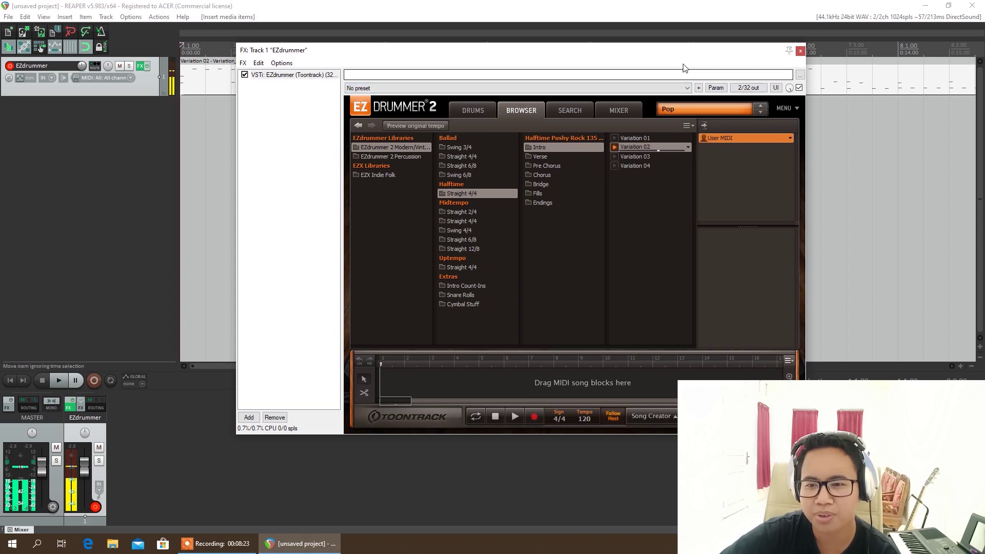
pyautogui.moveTo(677, 55); pyautogui.dragTo(752, 189)
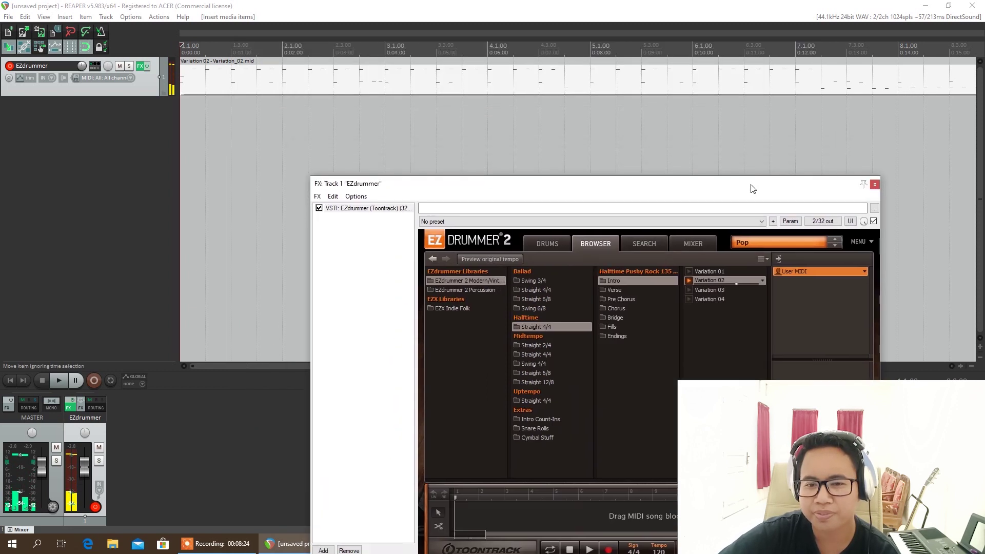
pyautogui.click(257, 113)
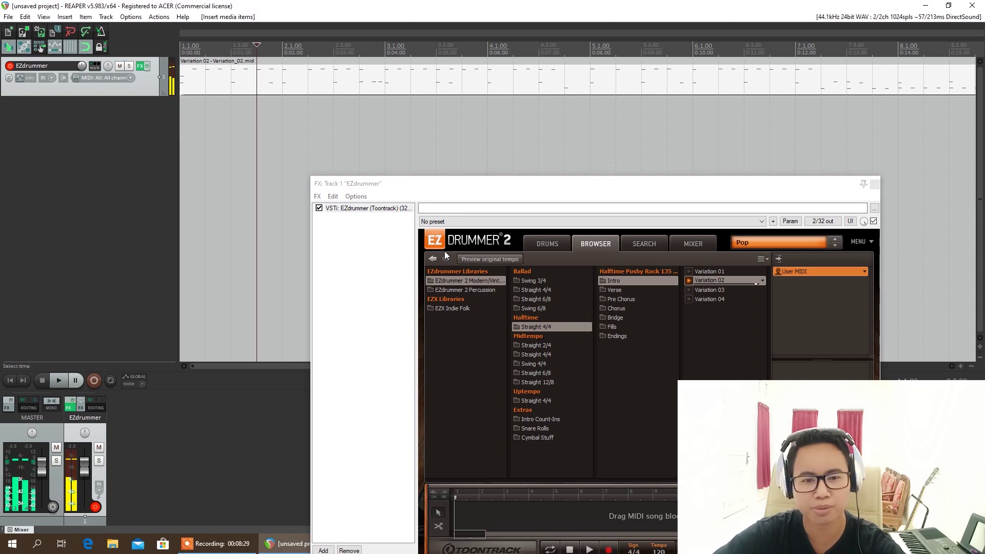
pyautogui.click(690, 284)
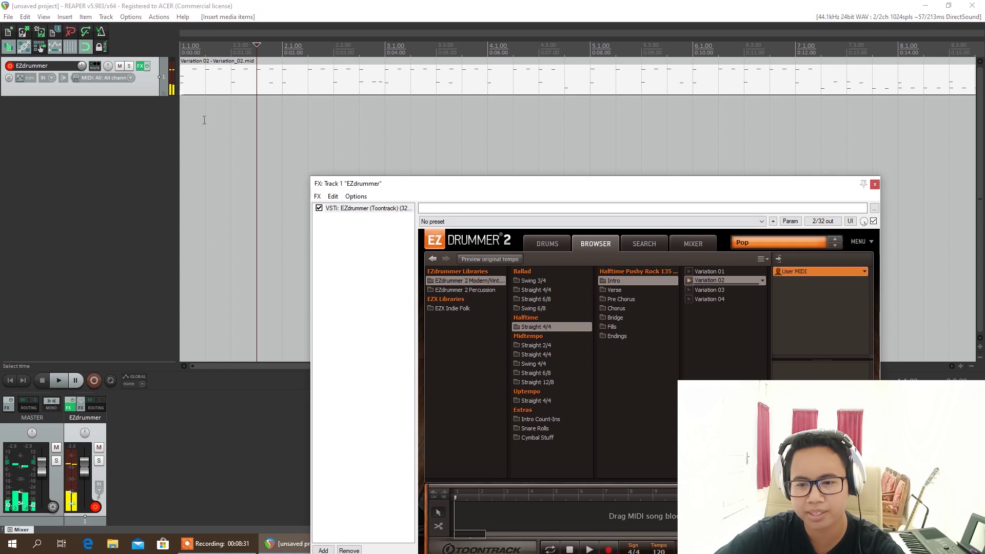
# - Play back the inserted Intro groove with the whole item in view on the timeline, then stop playback
pyautogui.press('space')
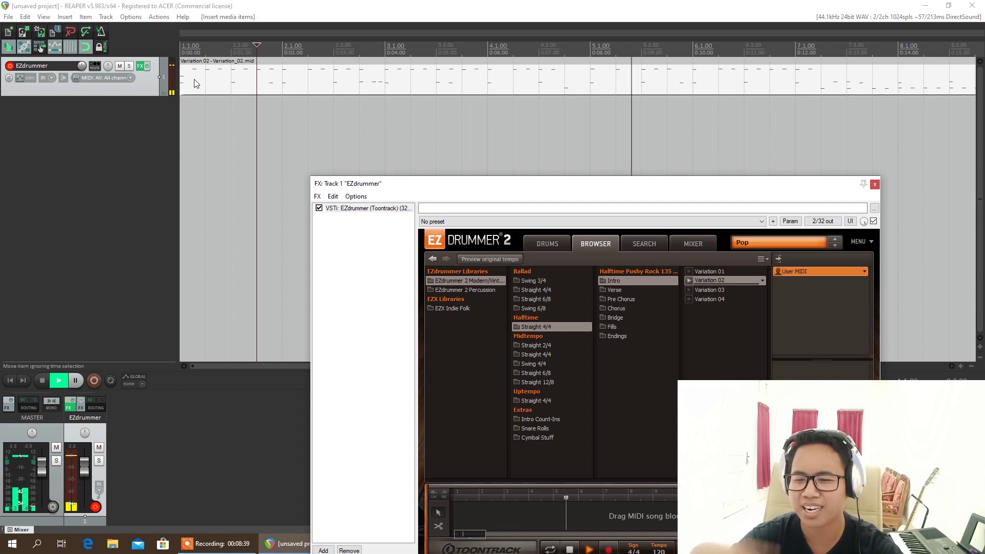
pyautogui.click(971, 366)
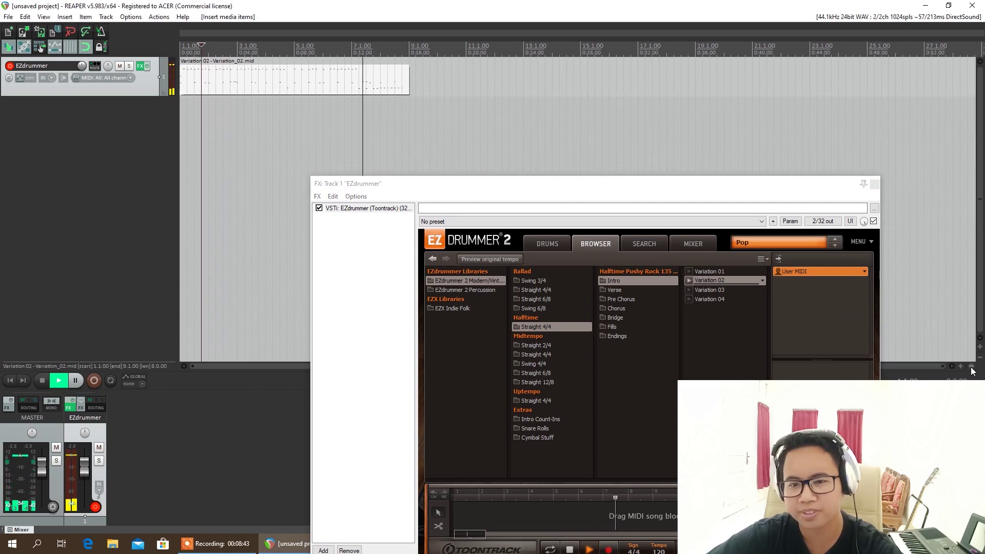
pyautogui.doubleClick(971, 367)
pyautogui.click(971, 366)
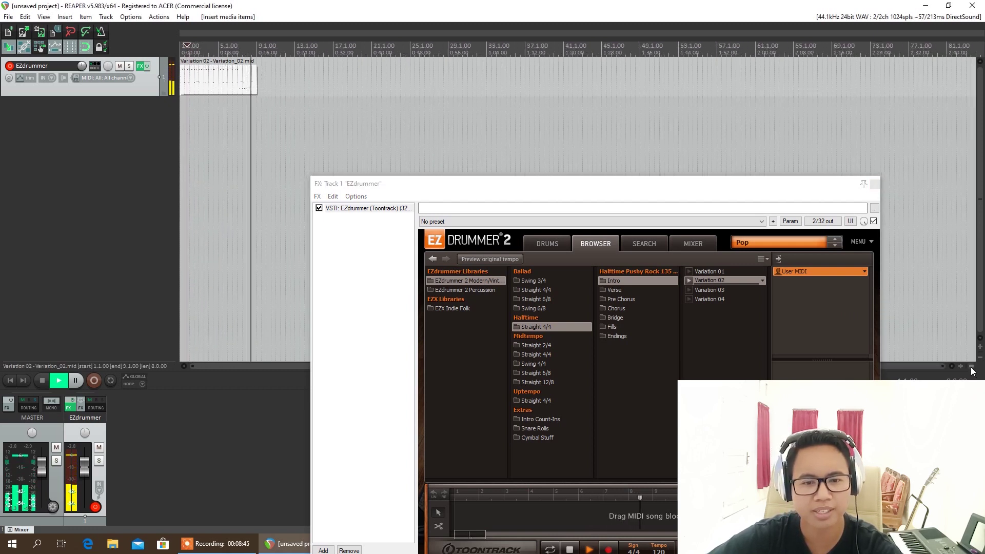
pyautogui.press('space')
pyautogui.press('space')
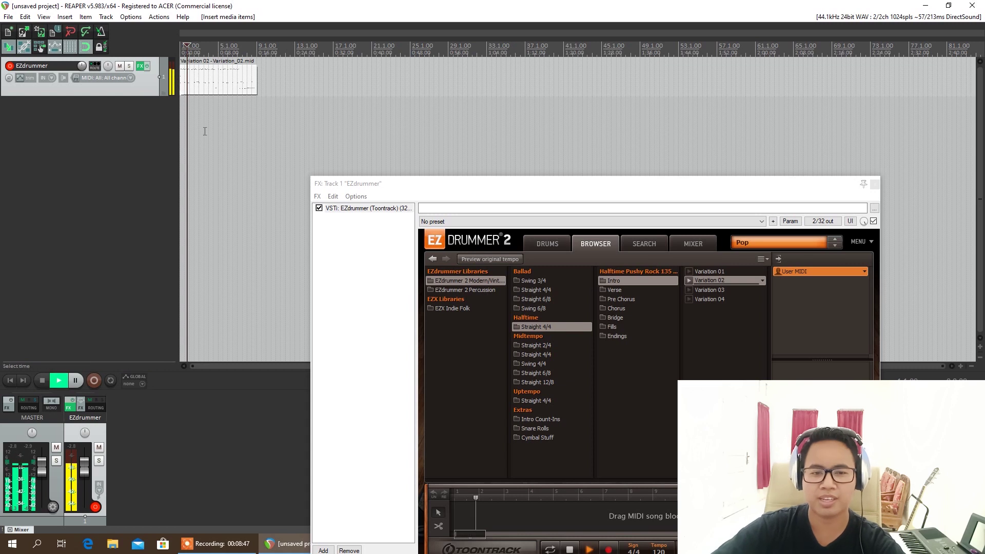
pyautogui.press('space')
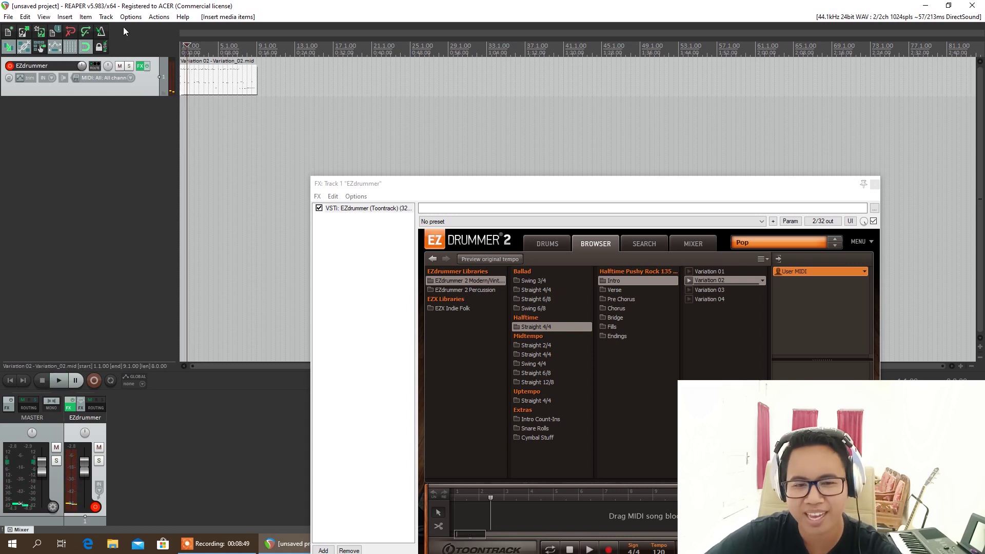
# - Preview Variation 01 and Variation 02 of the Halftime Straight 4/4 Verse grooves
pyautogui.click(614, 291)
pyautogui.click(688, 272)
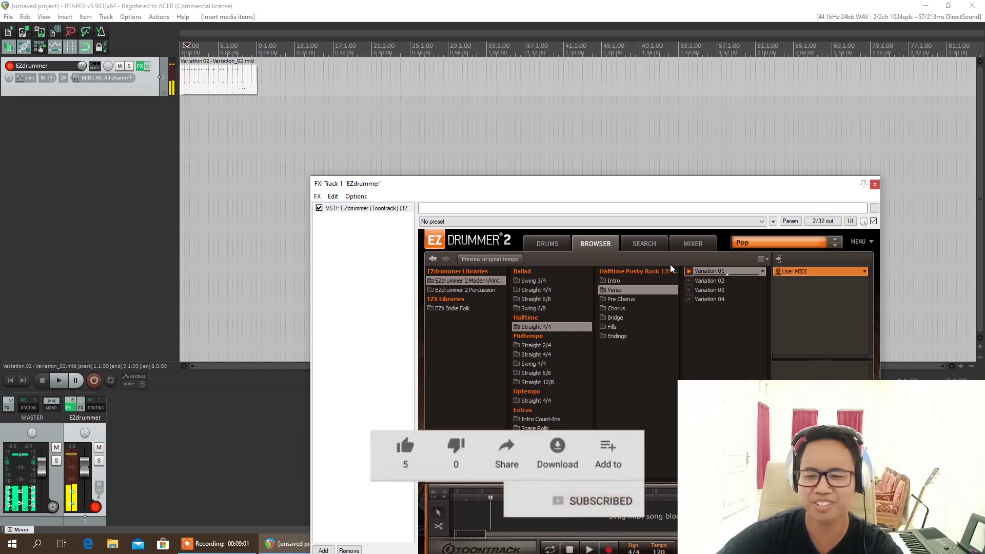
pyautogui.click(691, 282)
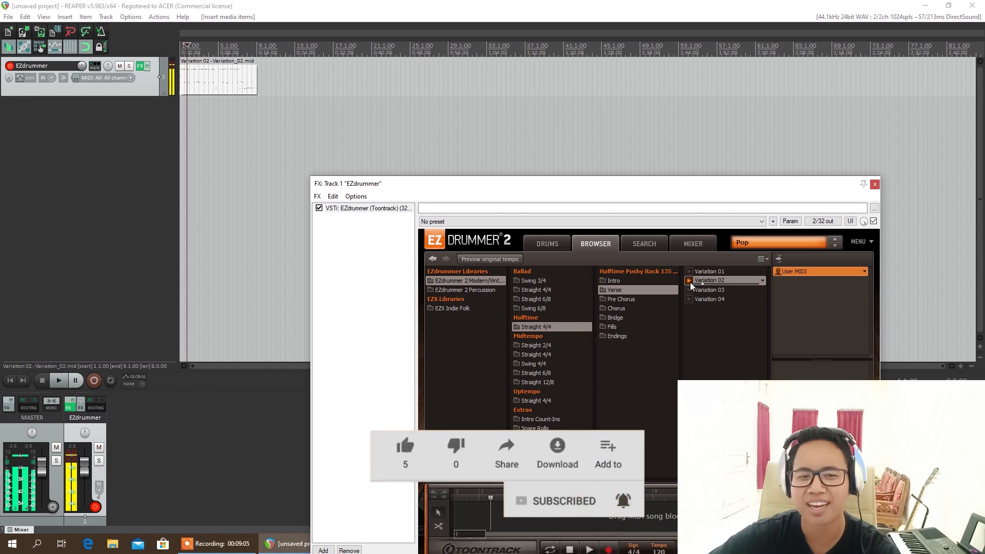
# - Try to add the Verse Variation 02 groove to the Intro item as a new take
pyautogui.moveTo(691, 282); pyautogui.dragTo(260, 85)
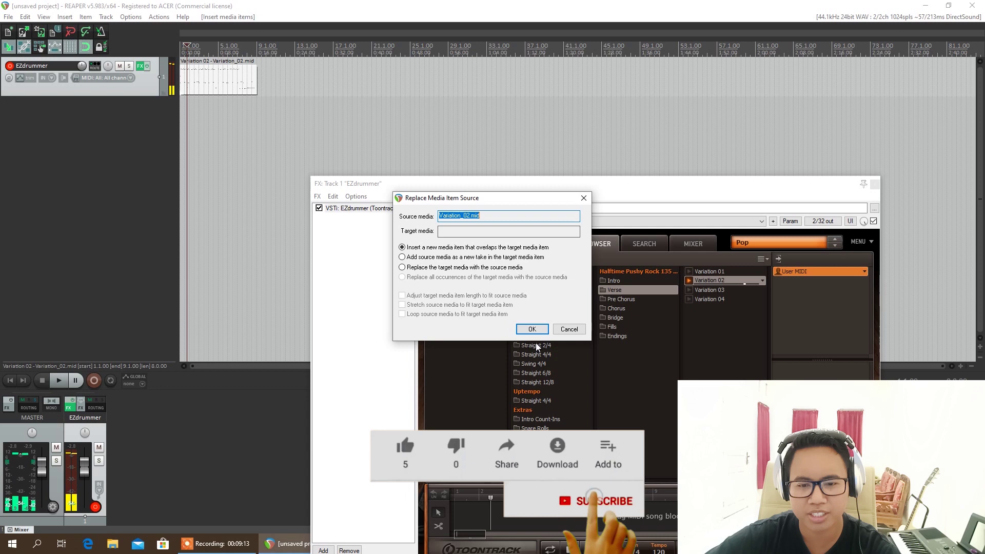
pyautogui.click(414, 257)
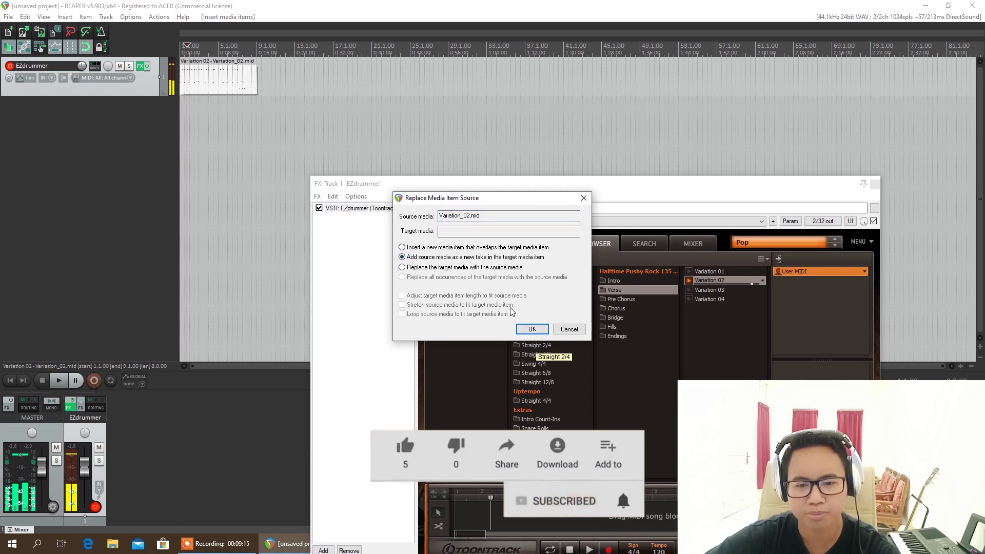
pyautogui.click(534, 329)
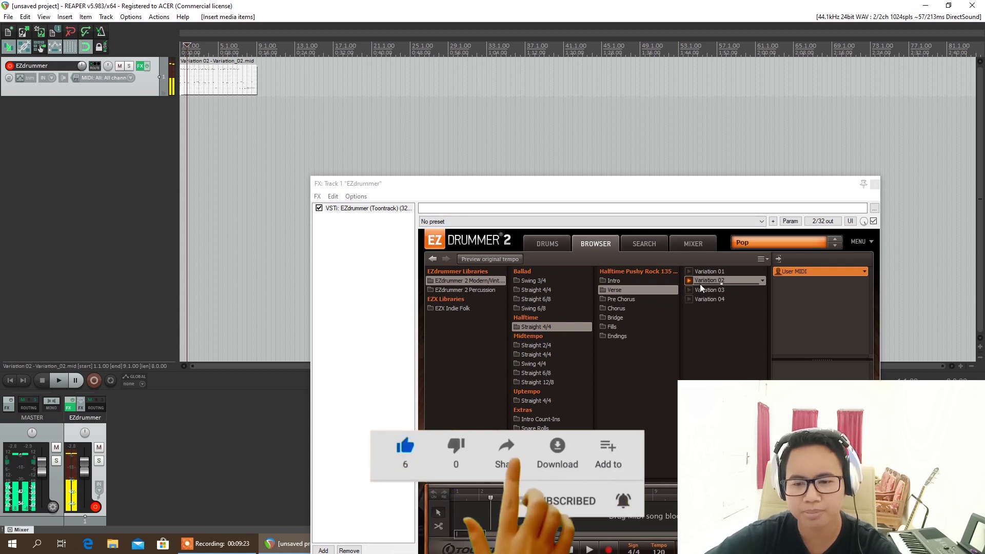
# - Place the Verse Variation 02 groove directly after the Intro item on the EZdrummer track and play the project from the start
pyautogui.press('space')
pyautogui.press('space')
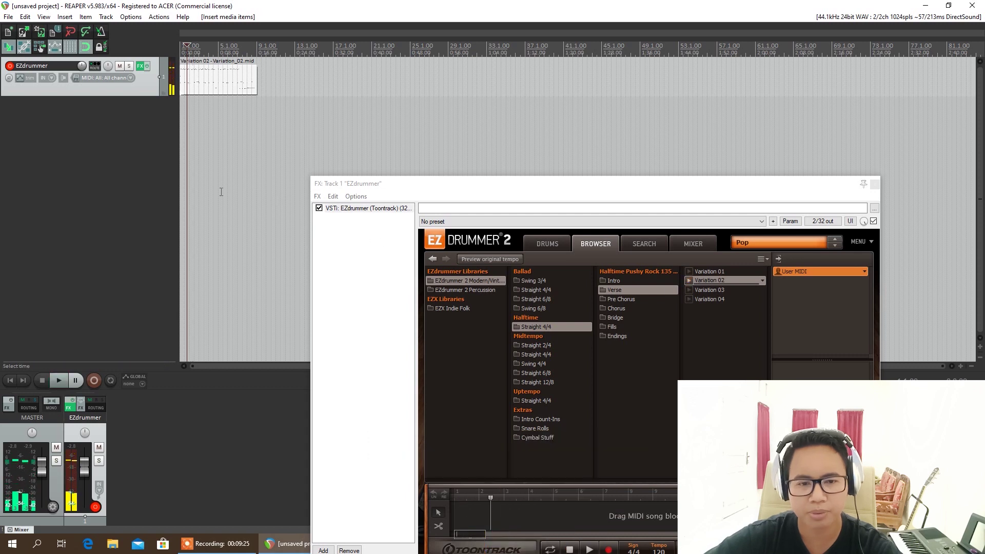
pyautogui.moveTo(710, 281); pyautogui.dragTo(259, 82)
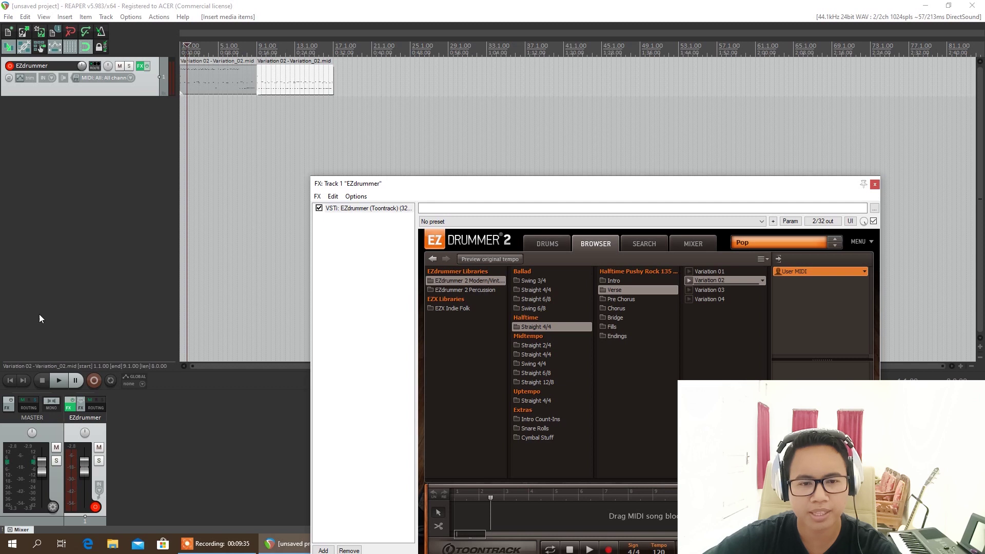
pyautogui.click(9, 382)
pyautogui.click(57, 381)
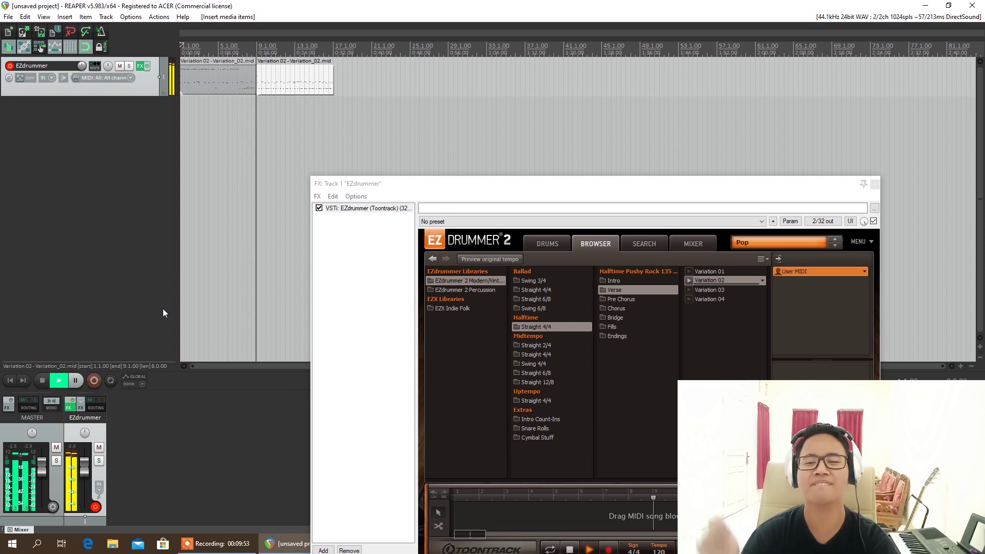
# - Watch the drum kit view during playback, return to the groove browser and stop playback
pyautogui.click(557, 247)
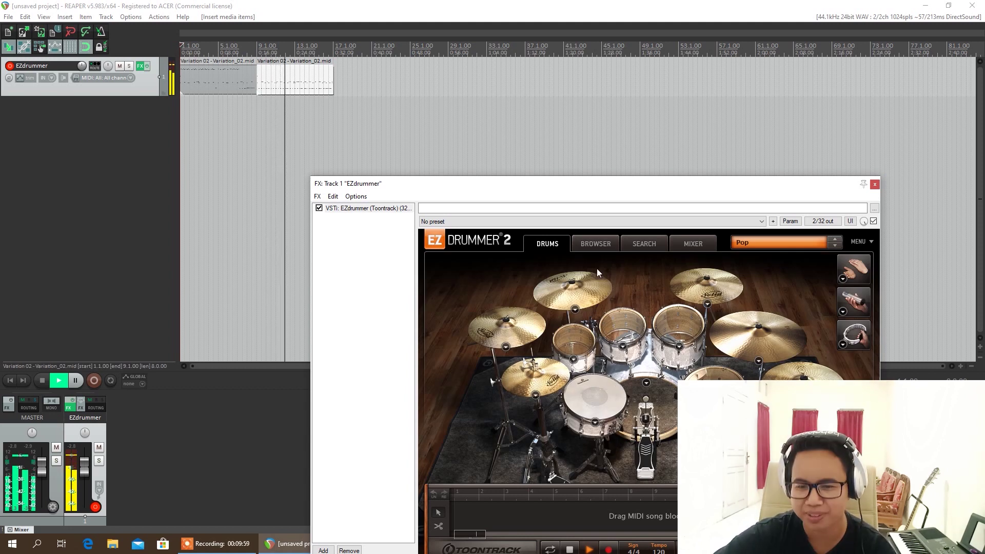
pyautogui.click(599, 247)
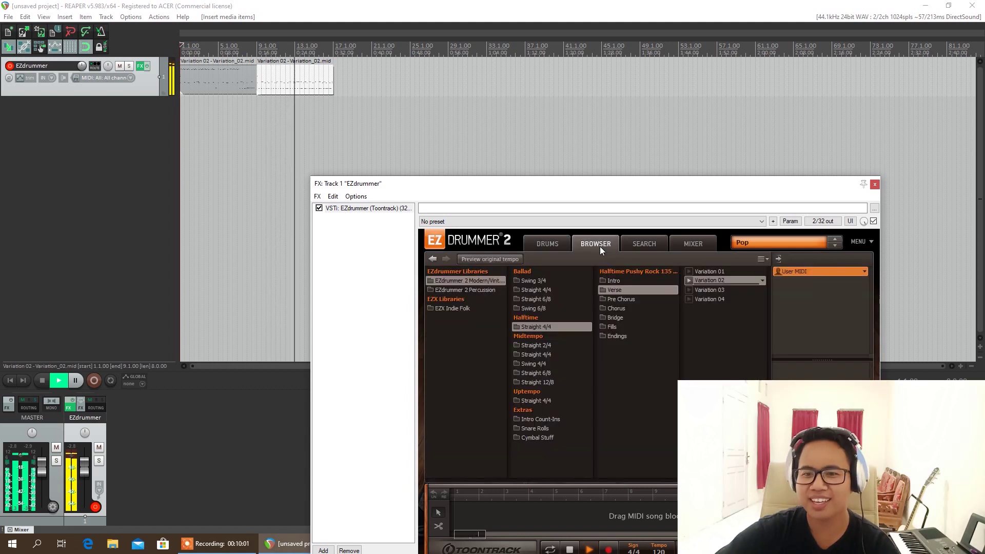
pyautogui.press('space')
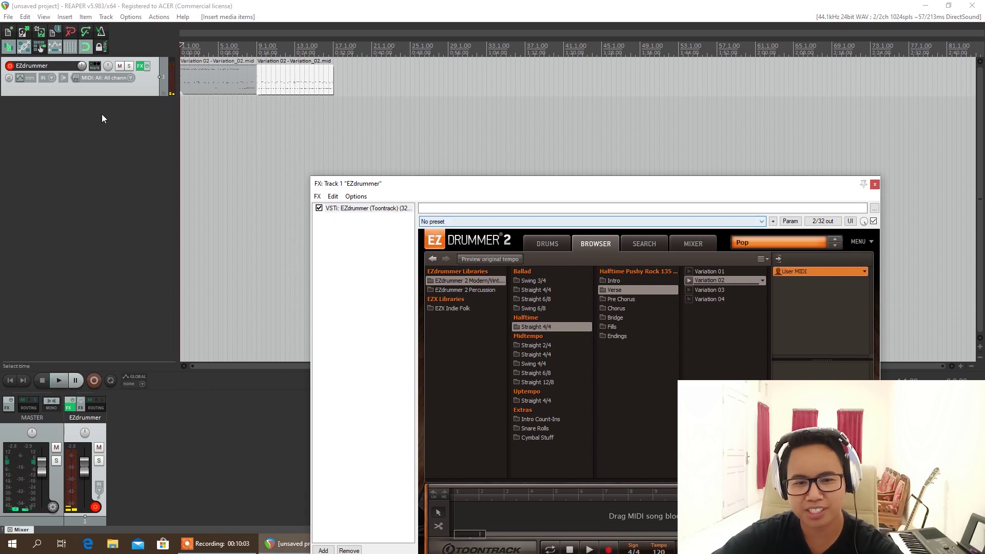
# - Preview the Halftime Straight 4/4 Pre Chorus Variation 02 groove and place it directly after the Verse item on the EZdrummer track
pyautogui.click(630, 303)
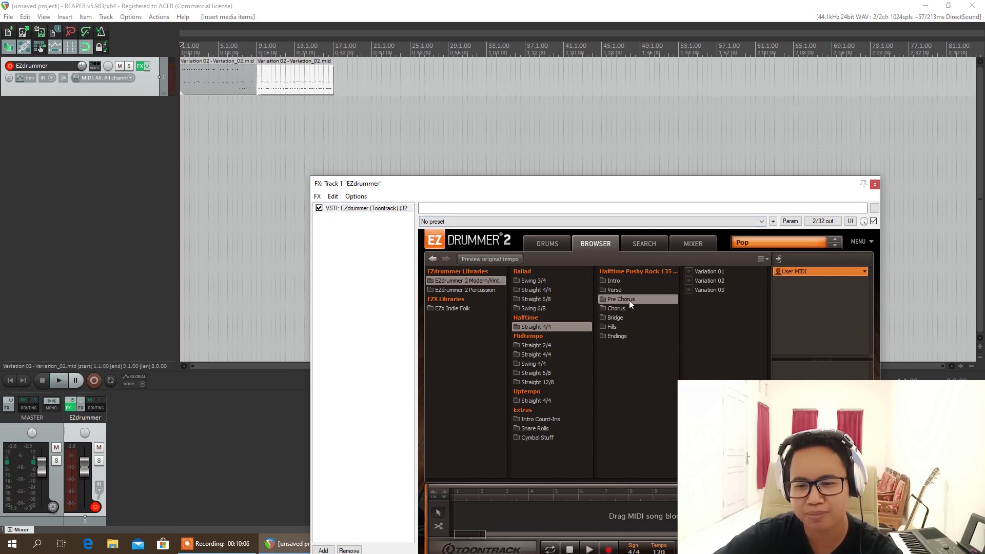
pyautogui.click(689, 281)
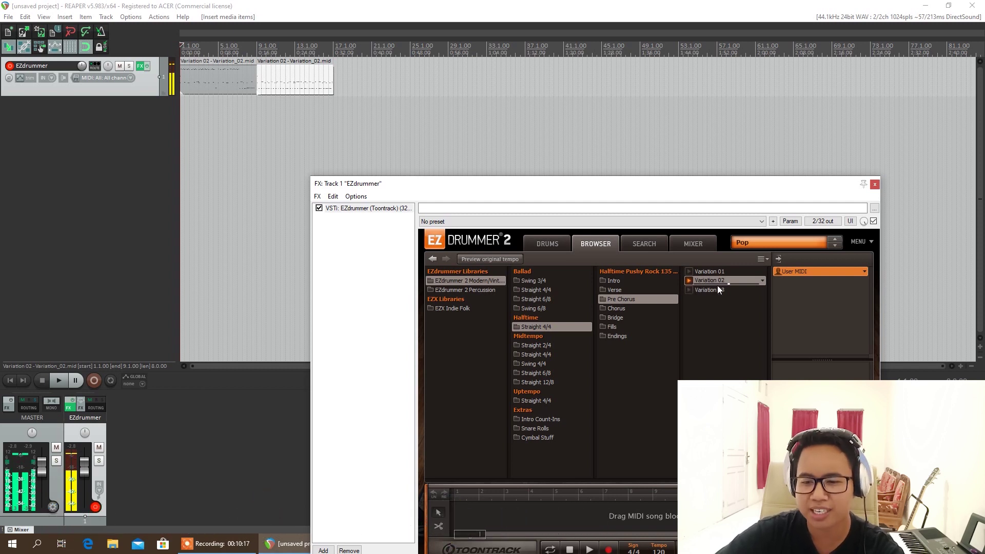
pyautogui.moveTo(719, 281); pyautogui.dragTo(335, 88)
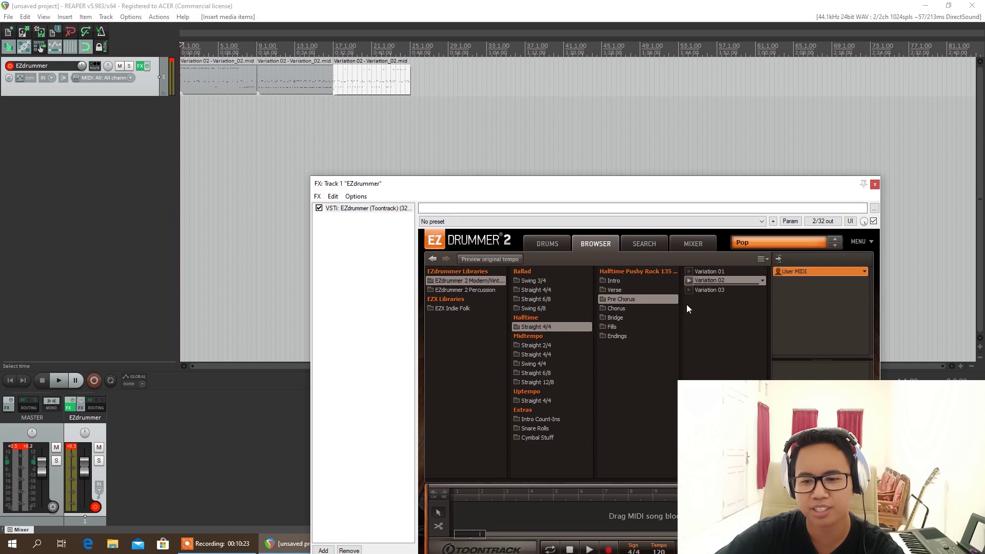
# - Preview Chorus Variations 01 through 04 and place Variation 04 directly after the Pre Chorus item on the EZdrummer track
pyautogui.click(622, 309)
pyautogui.click(692, 271)
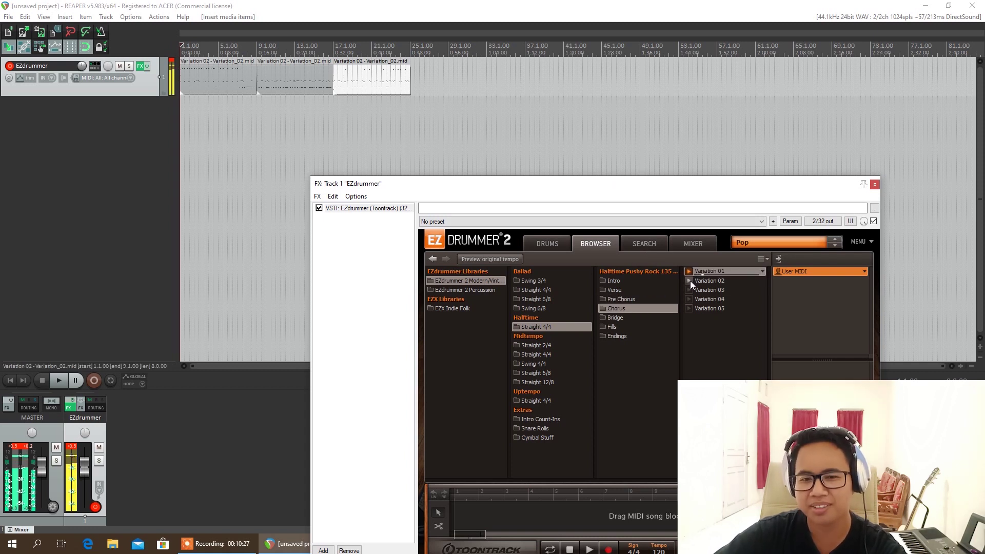
pyautogui.click(690, 282)
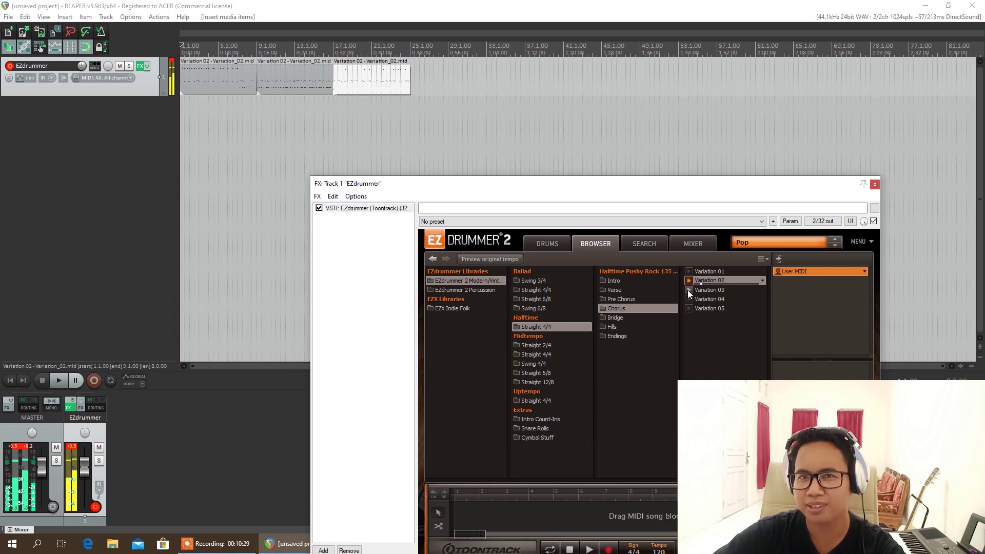
pyautogui.click(688, 290)
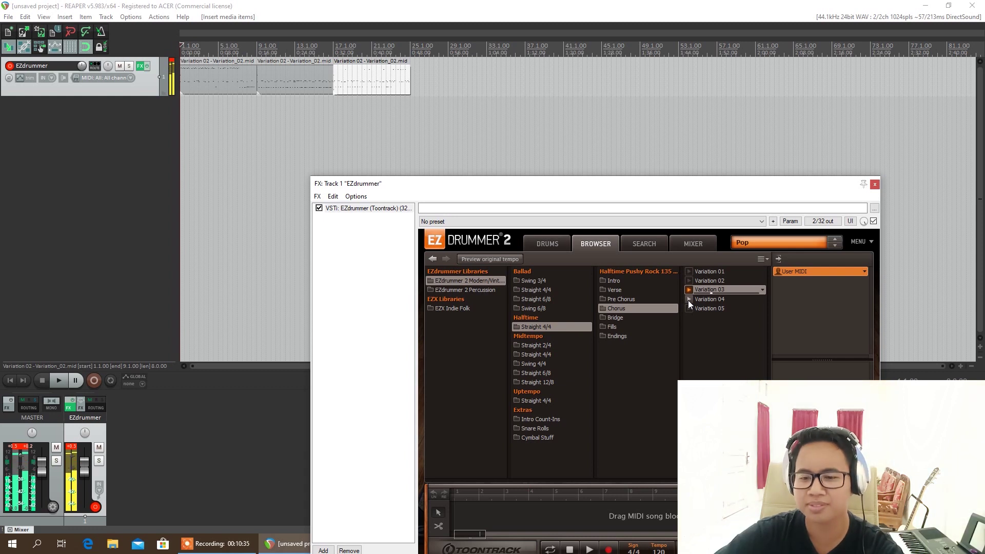
pyautogui.click(693, 299)
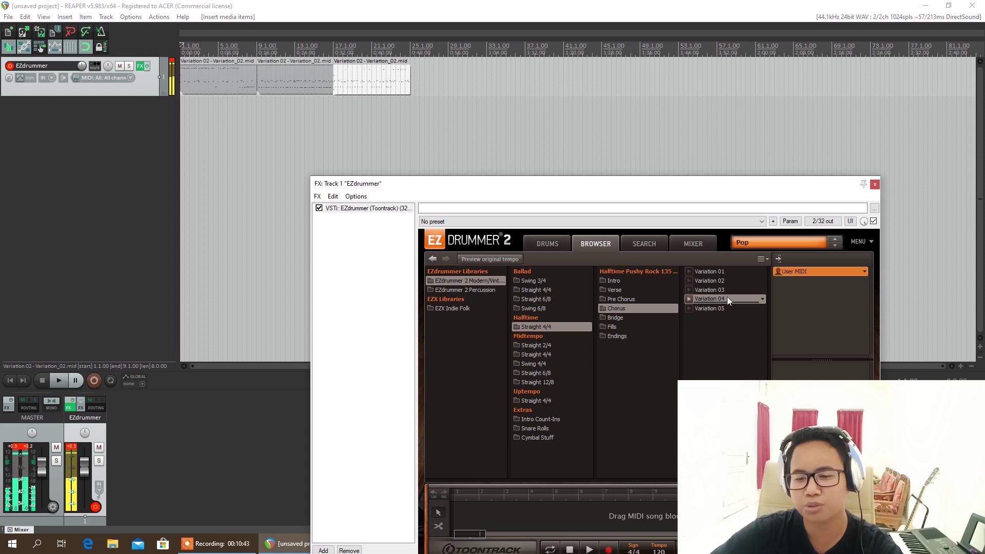
pyautogui.moveTo(727, 299); pyautogui.dragTo(410, 89)
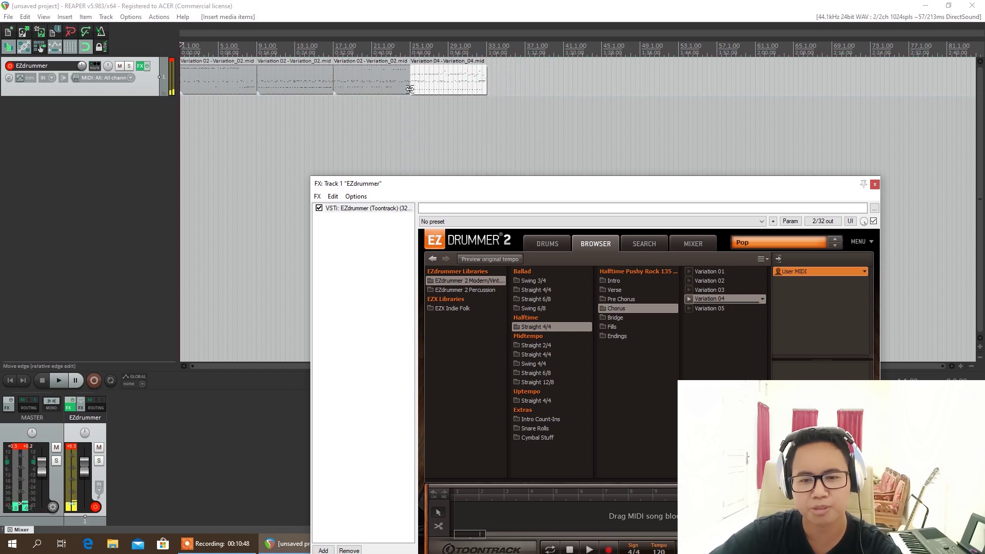
# - Preview the Bridge Variation 01 groove and place it directly after the Chorus item on the EZdrummer track
pyautogui.click(611, 317)
pyautogui.click(689, 270)
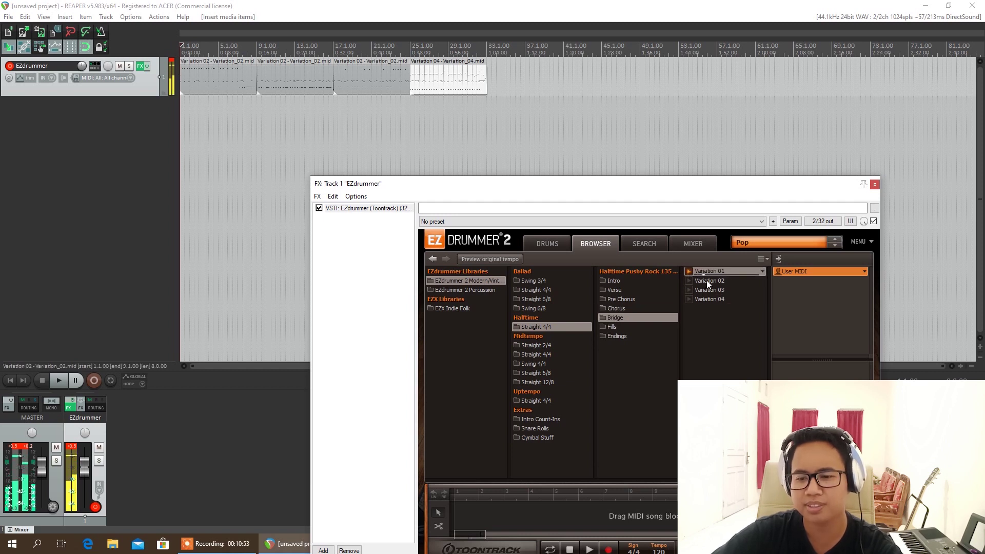
pyautogui.moveTo(725, 271); pyautogui.dragTo(490, 90)
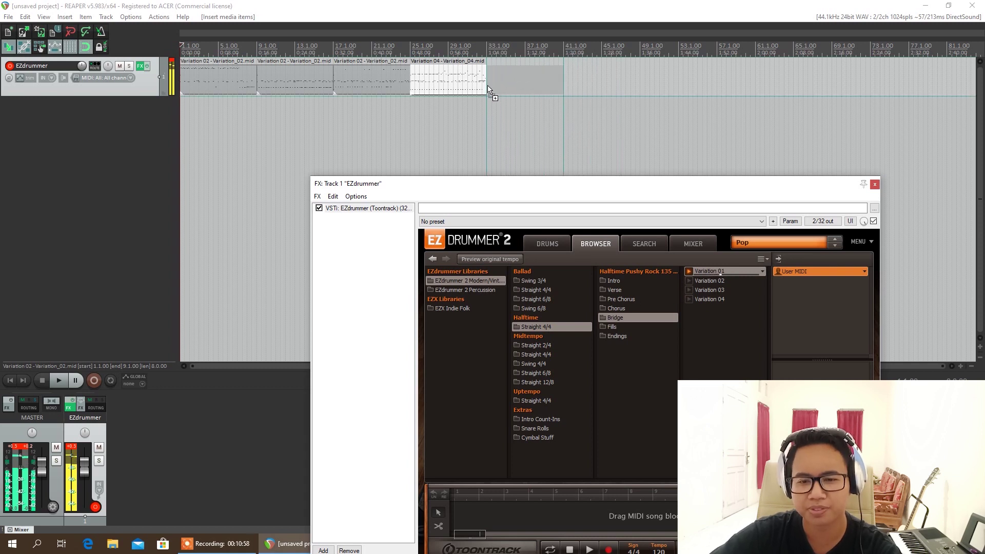
# - Preview Fills Variation 01 and Variation 02, place Variation 02 directly after the Bridge item, and return to the groove browser
pyautogui.click(611, 327)
pyautogui.click(688, 271)
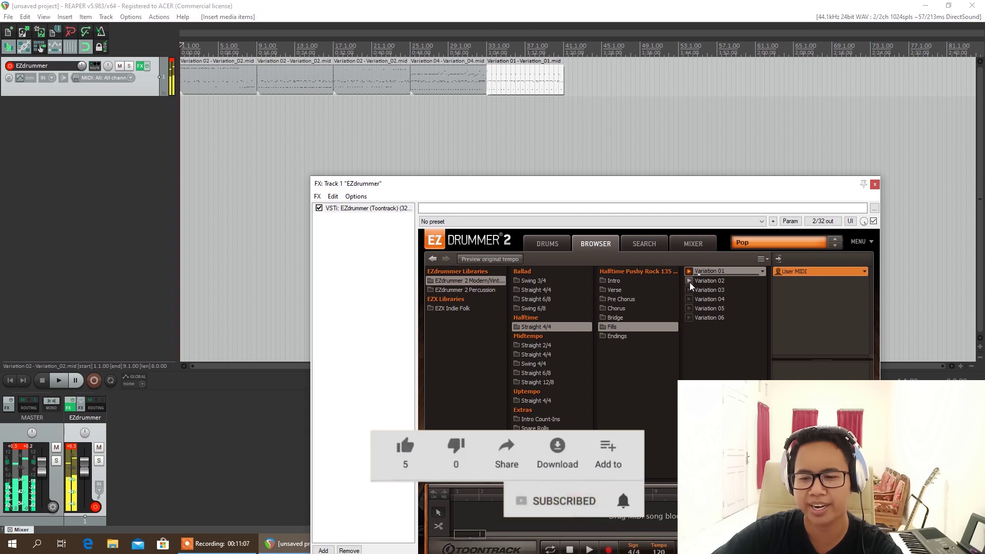
pyautogui.click(690, 281)
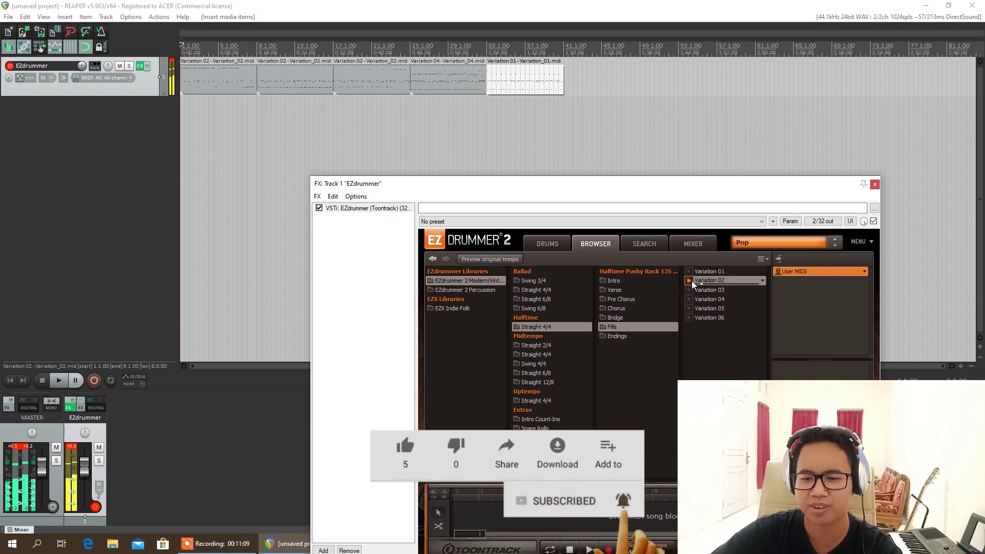
pyautogui.moveTo(706, 282); pyautogui.dragTo(588, 75)
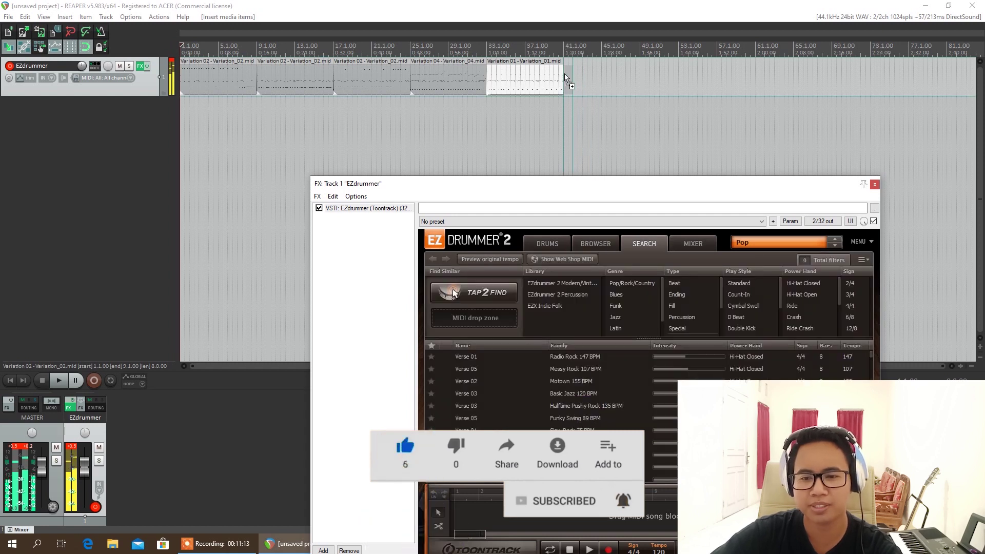
pyautogui.moveTo(566, 78); pyautogui.dragTo(565, 73)
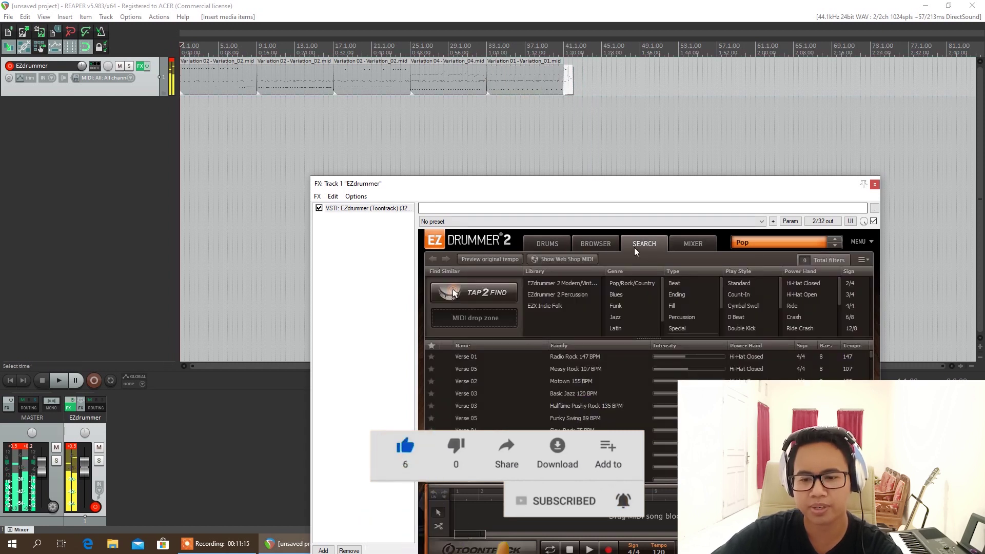
pyautogui.click(593, 244)
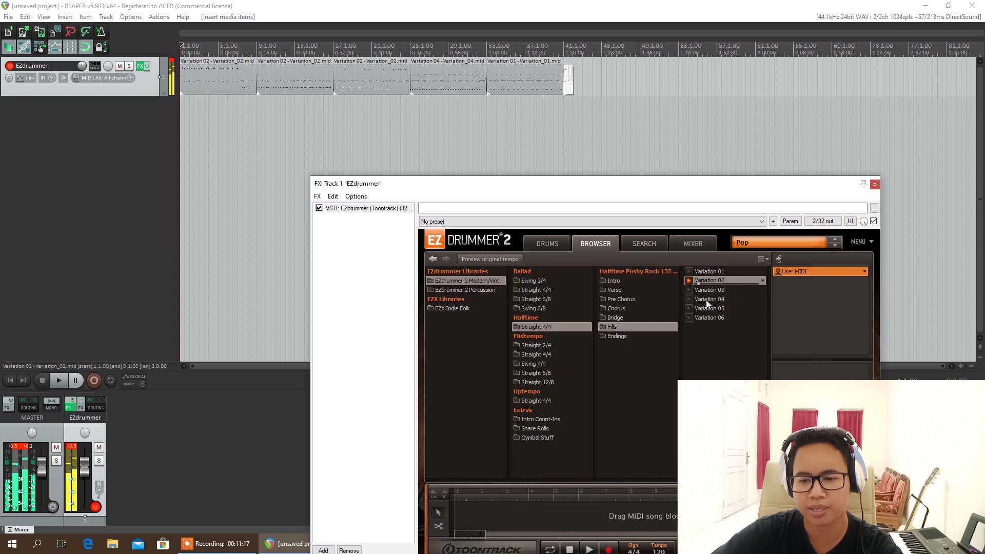
# - Preview the Endings Variation 01 groove and place it directly after the fill item on the EZdrummer track
pyautogui.click(615, 337)
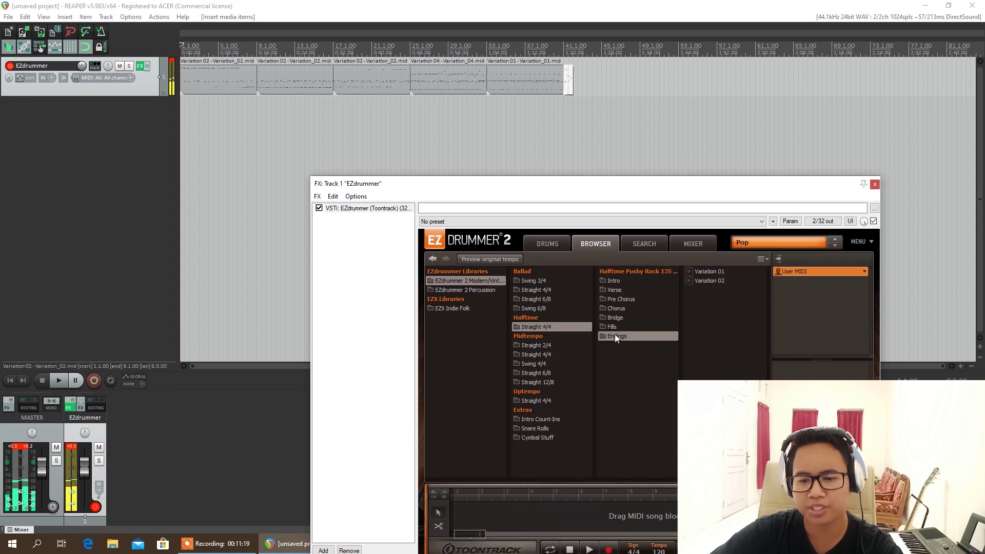
pyautogui.click(708, 272)
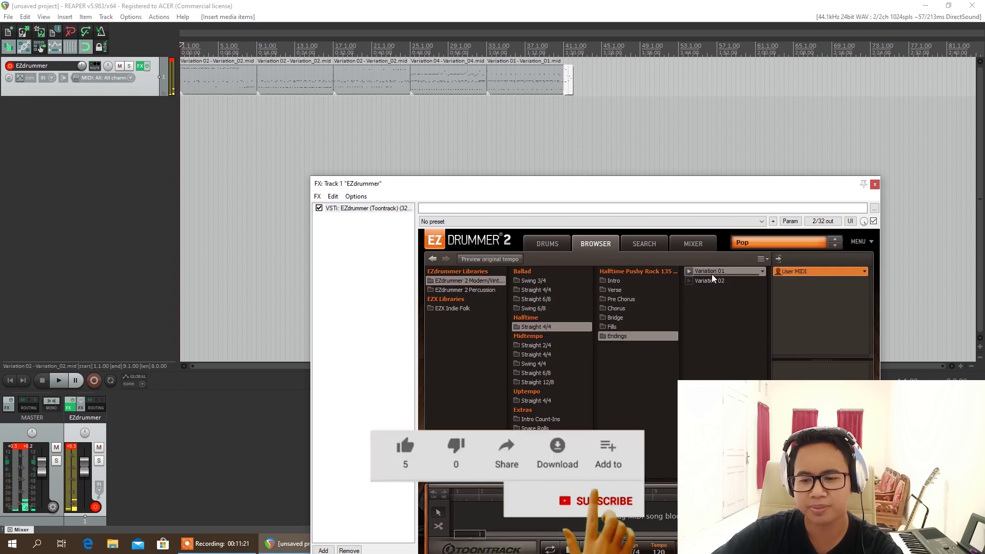
pyautogui.click(690, 271)
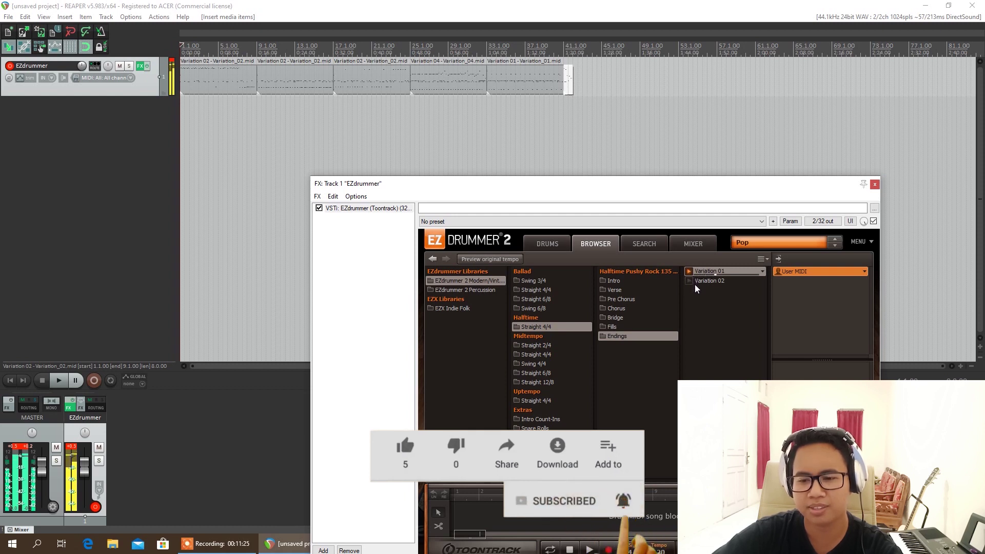
pyautogui.moveTo(715, 270); pyautogui.dragTo(576, 86)
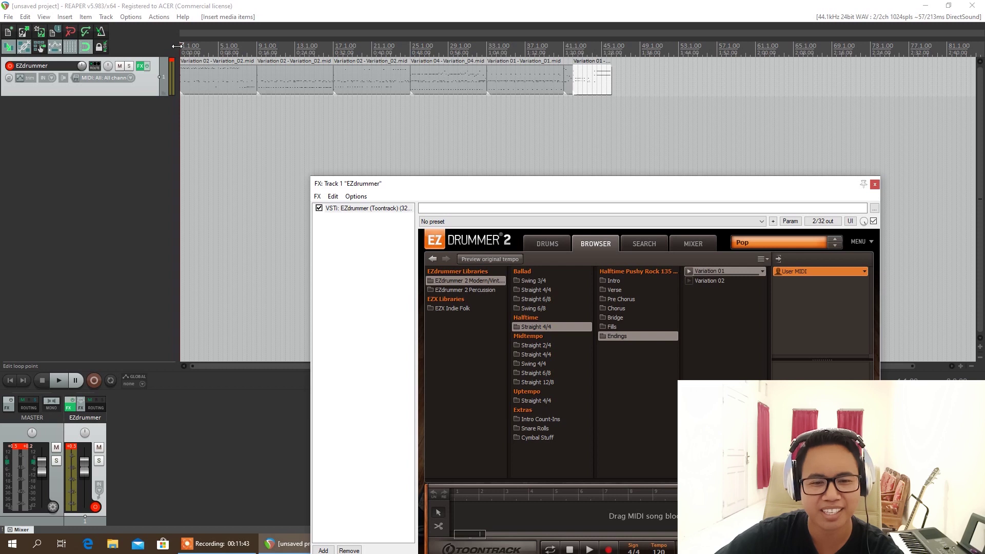
# - Play the full drum arrangement from the start while watching the drum kit view, then stop playback
pyautogui.click(177, 46)
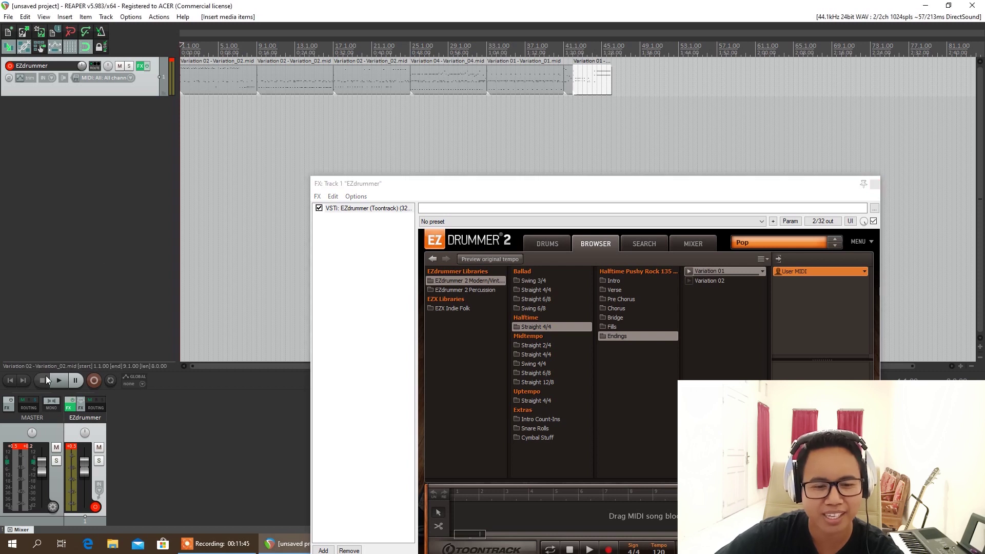
pyautogui.click(61, 383)
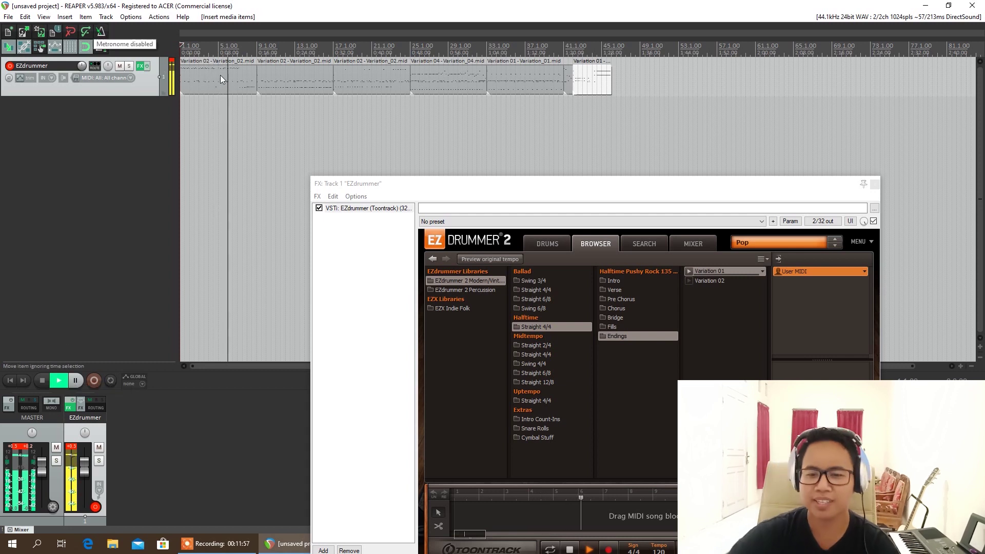
pyautogui.click(547, 246)
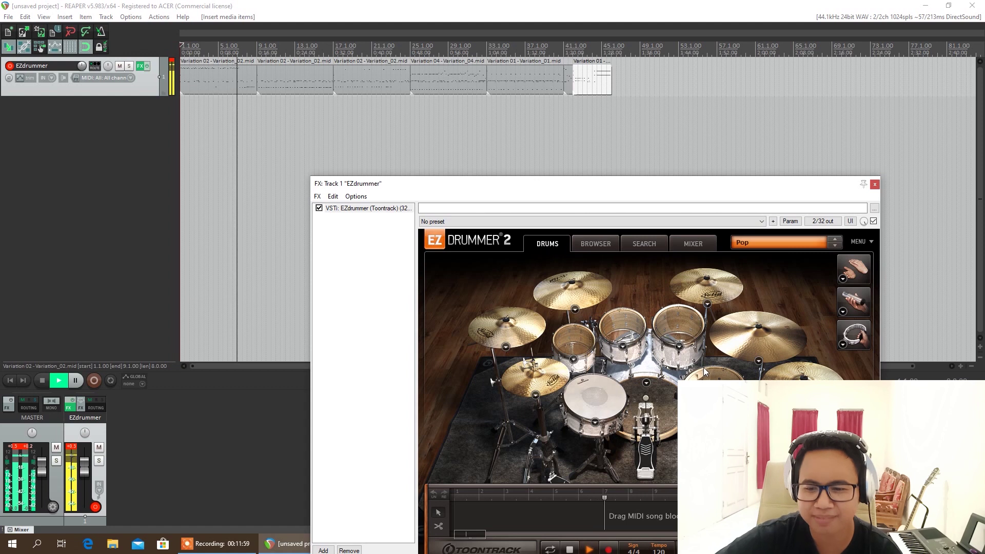
pyautogui.moveTo(730, 185); pyautogui.dragTo(671, 130)
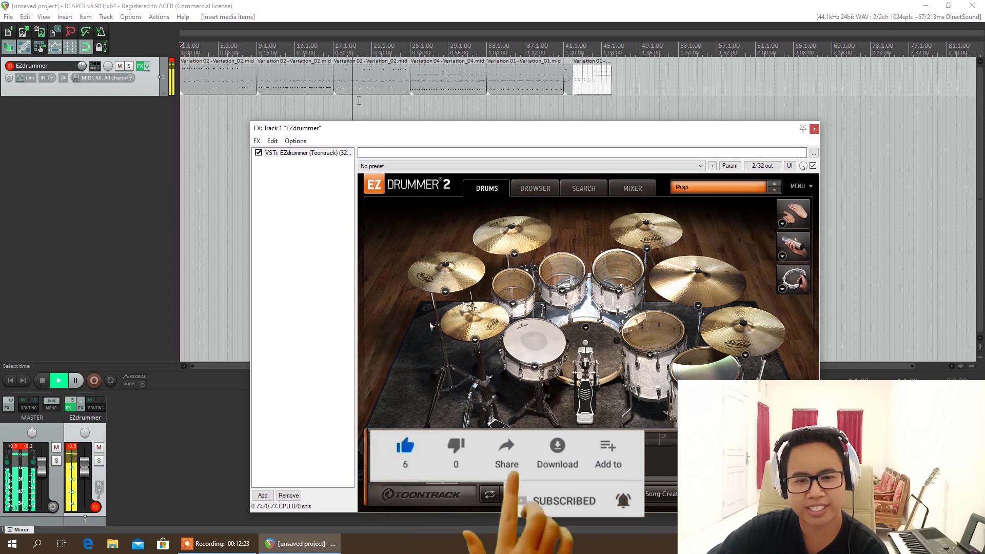
pyautogui.press('space')
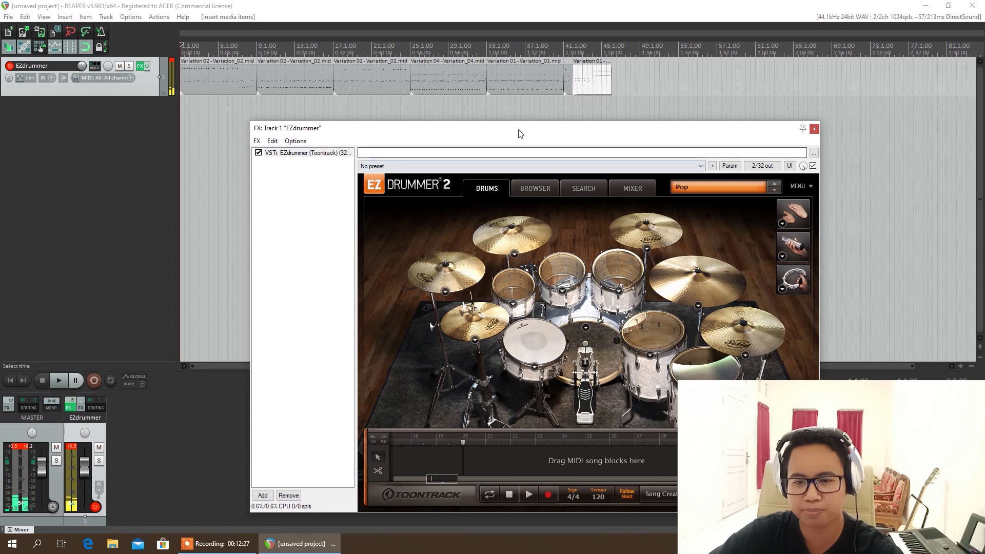
# - Move the EZdrummer window clear of the timeline and open the Chorus Variation 04 item in the MIDI editor
pyautogui.moveTo(406, 133); pyautogui.dragTo(459, 123)
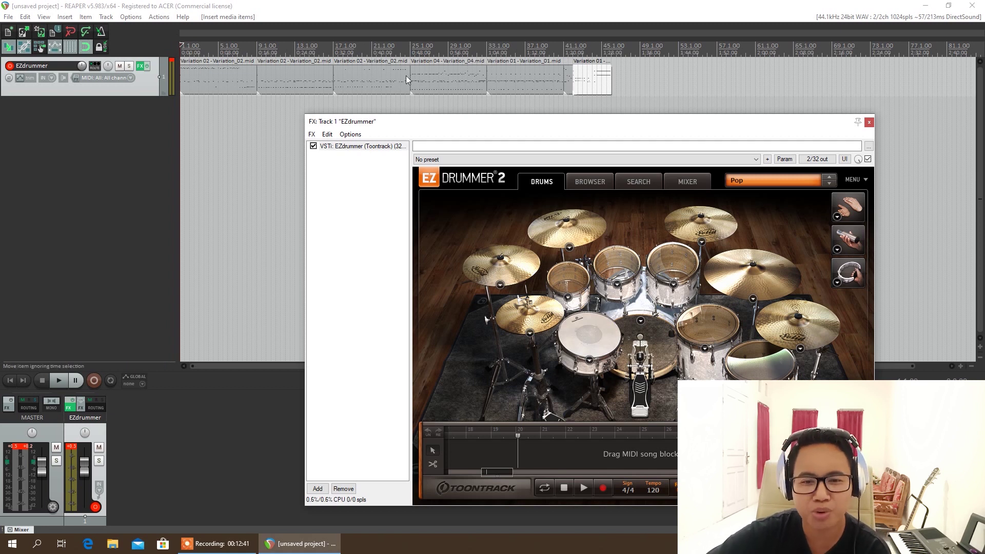
pyautogui.click(439, 78)
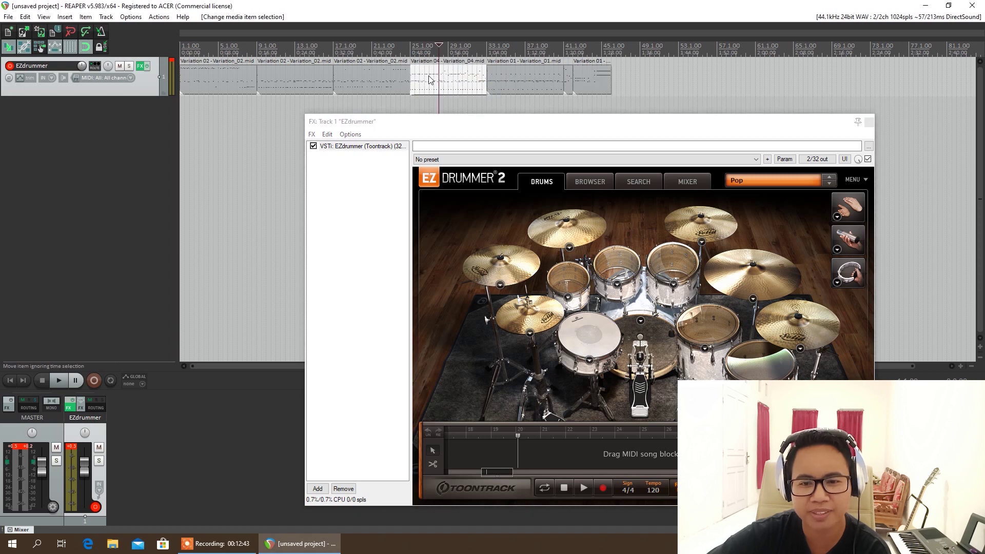
pyautogui.doubleClick(460, 78)
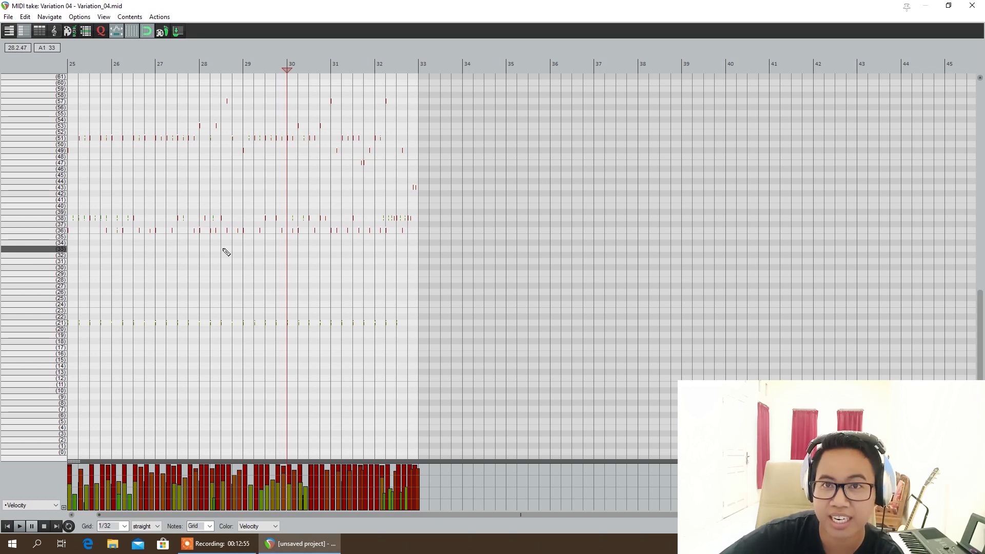
# - Examine the Chorus groove's notes up close and set the edit cursor to the item's start at measure 25
pyautogui.scroll(2, 248, 226)
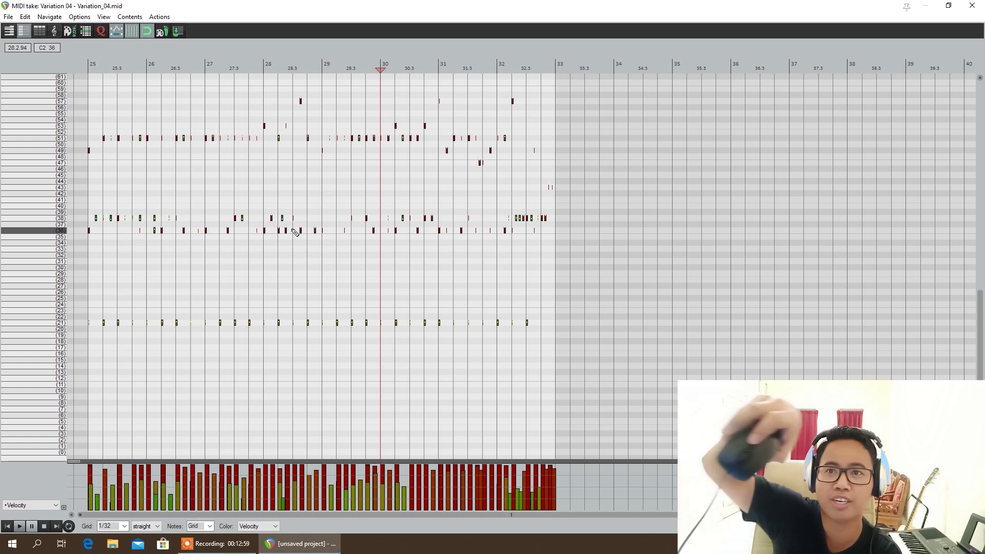
pyautogui.scroll(5, 295, 232)
pyautogui.scroll(4, 295, 232)
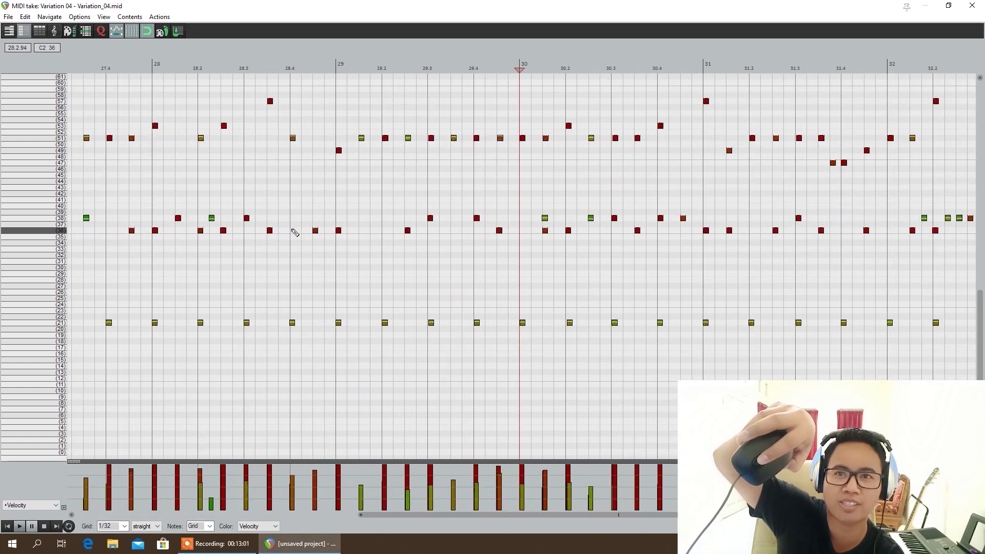
pyautogui.scroll(-4, 295, 232)
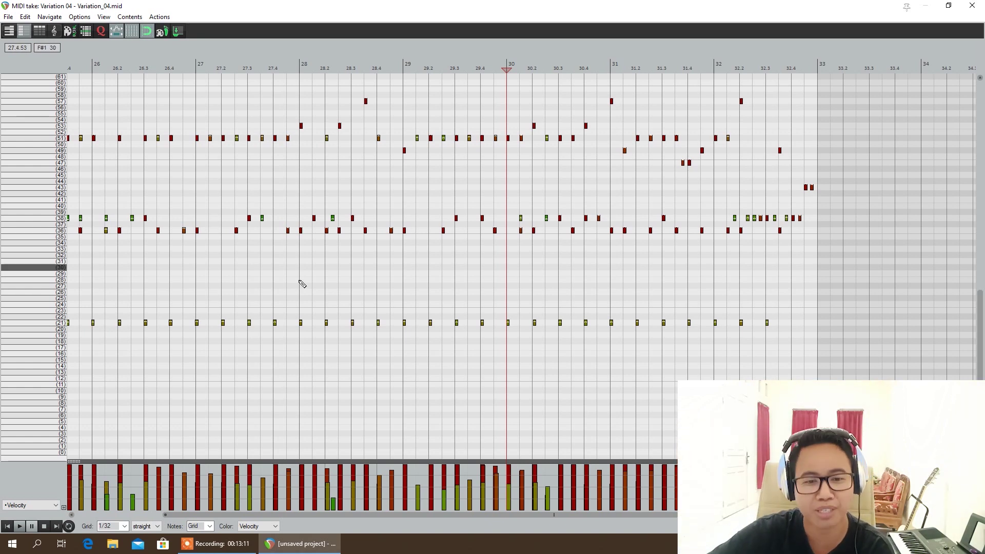
pyautogui.moveTo(275, 516); pyautogui.dragTo(191, 516)
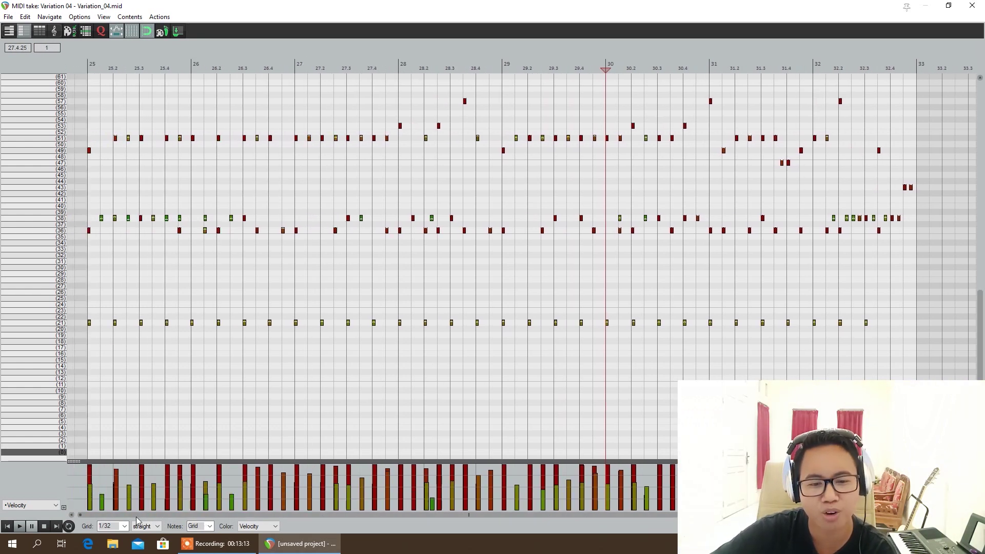
pyautogui.click(88, 68)
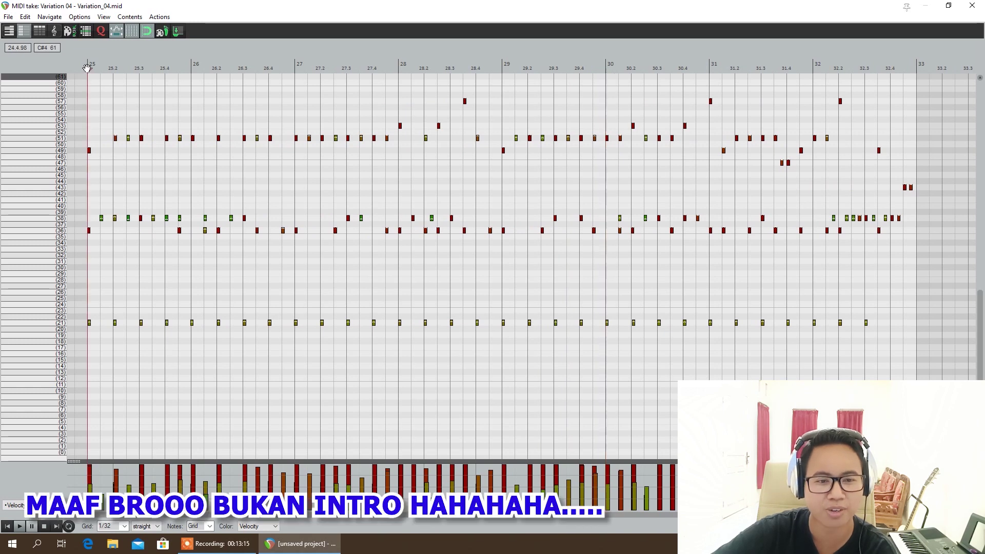
# - Play the Chorus groove from measure 25 in the MIDI editor, then stop playback
pyautogui.press('space')
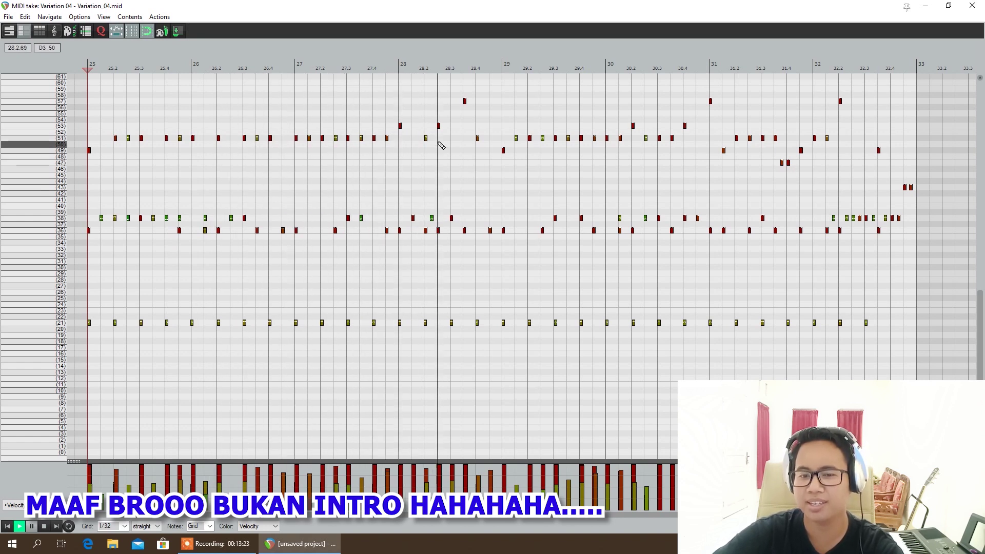
pyautogui.press('space')
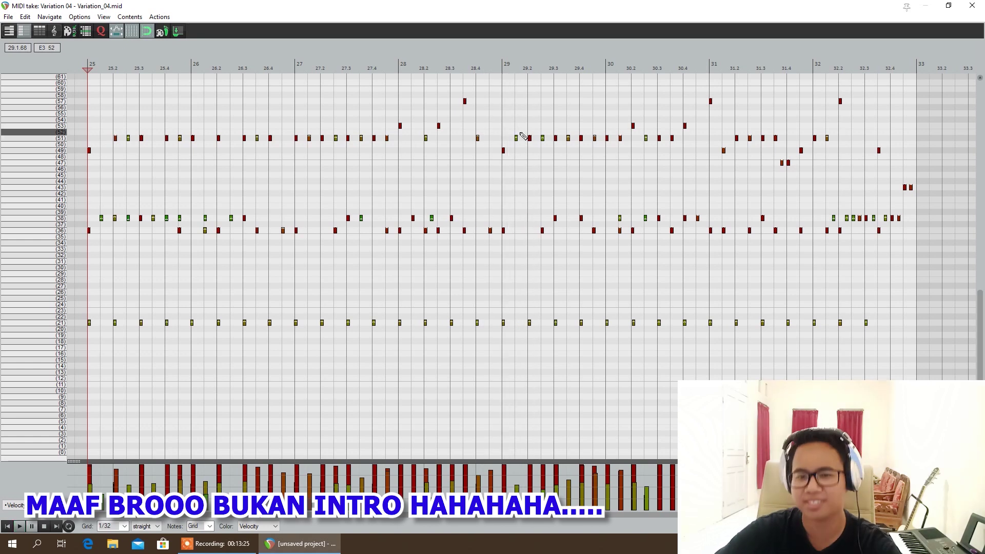
# - Show the note rows as a piano keyboard and audition the drum sounds on the keys around C2
pyautogui.moveTo(448, 516); pyautogui.dragTo(667, 514)
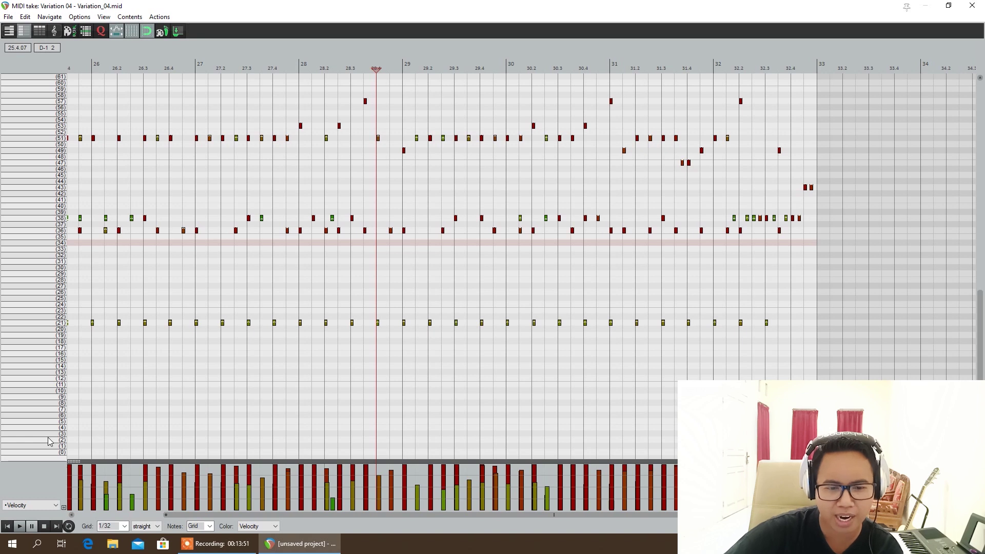
pyautogui.click(8, 30)
pyautogui.moveTo(53, 150); pyautogui.dragTo(47, 208)
pyautogui.click(47, 261)
pyautogui.click(48, 250)
pyautogui.click(50, 239)
pyautogui.click(51, 227)
pyautogui.click(54, 210)
pyautogui.click(55, 178)
pyautogui.click(46, 221)
pyautogui.click(45, 241)
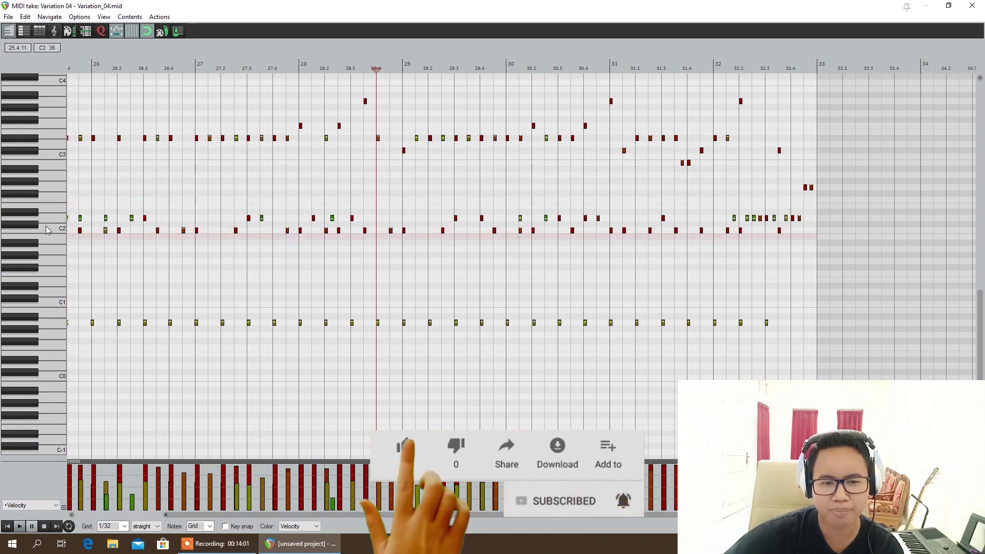
pyautogui.click(39, 233)
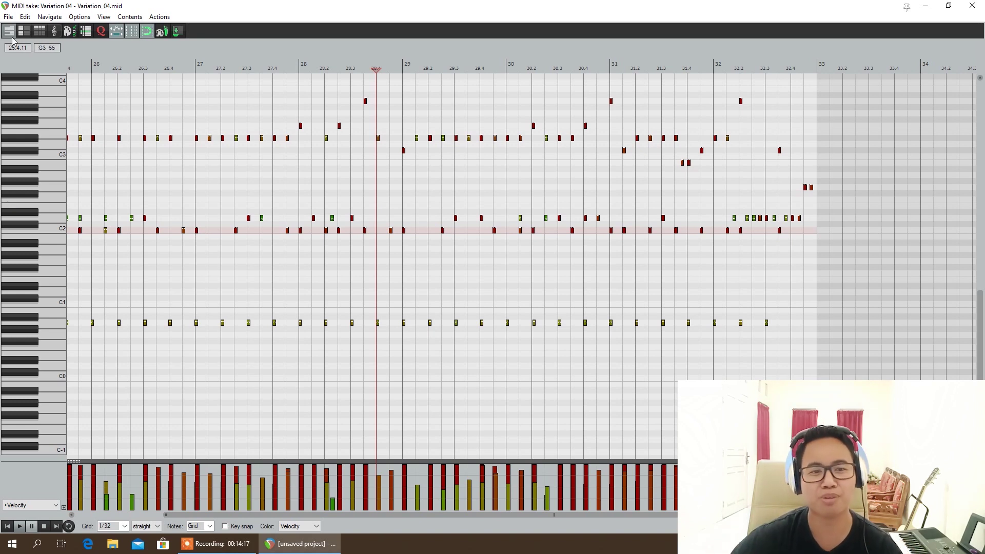
# - Switch the note rows to named notes and audition the sound of row 36
pyautogui.scroll(2, 13, 41)
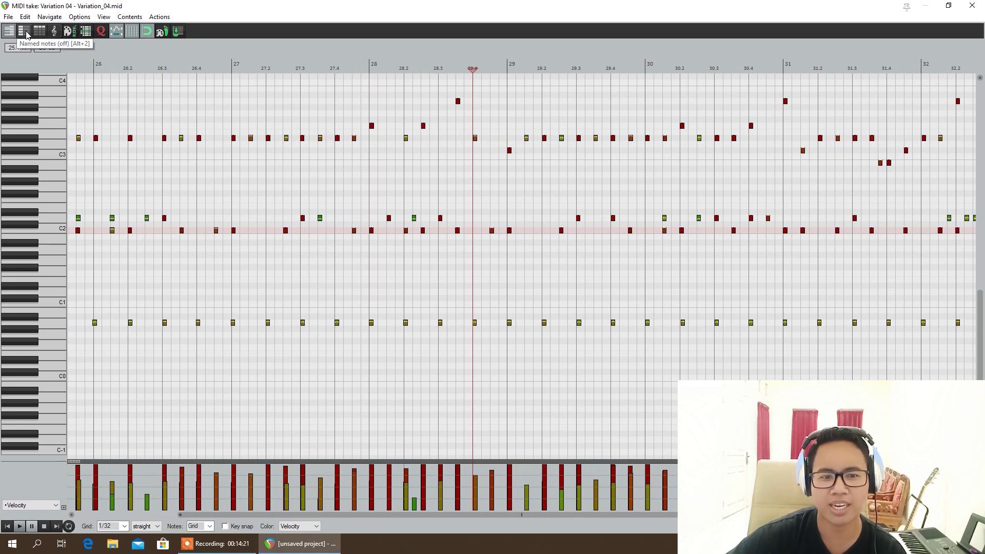
pyautogui.click(27, 34)
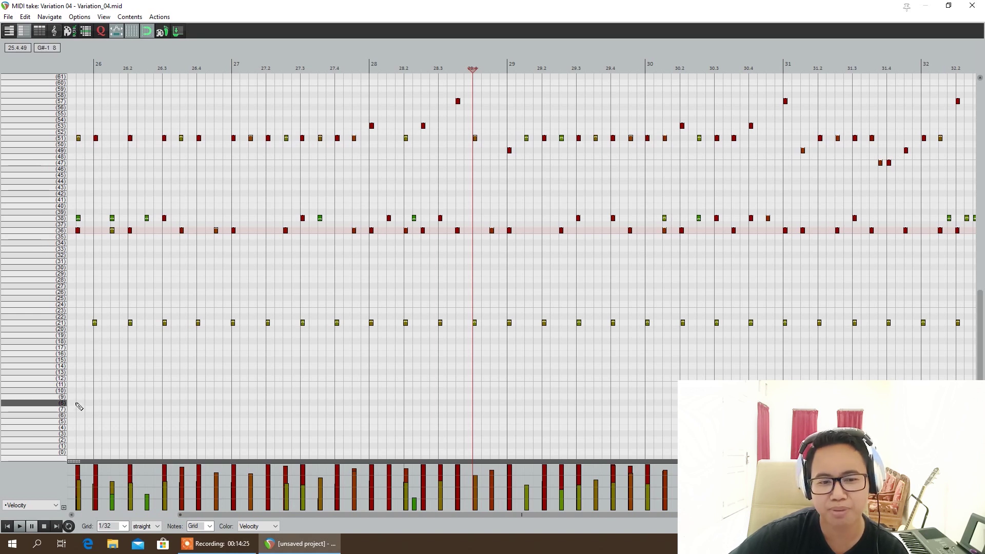
pyautogui.click(47, 239)
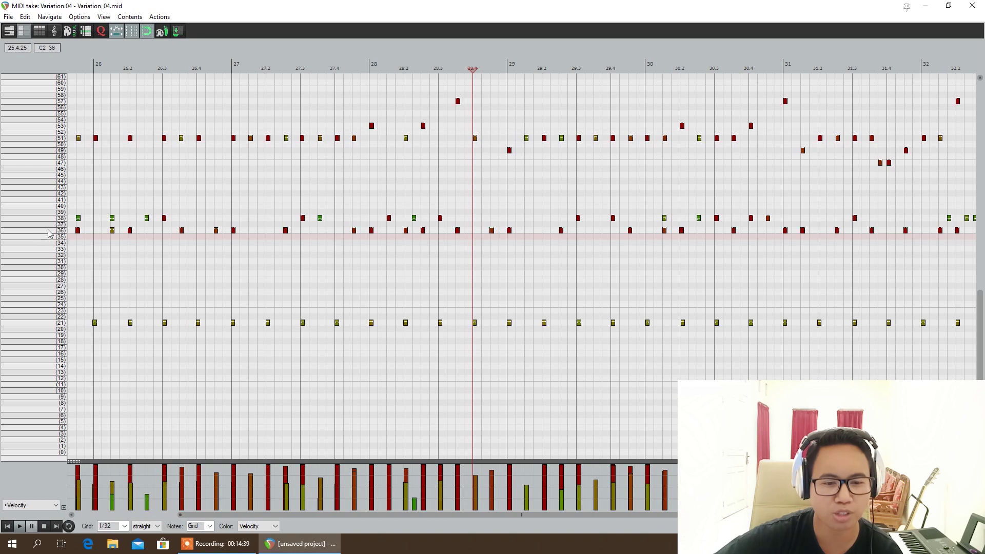
pyautogui.click(21, 230)
pyautogui.click(21, 230)
pyautogui.click(21, 232)
pyautogui.click(21, 232)
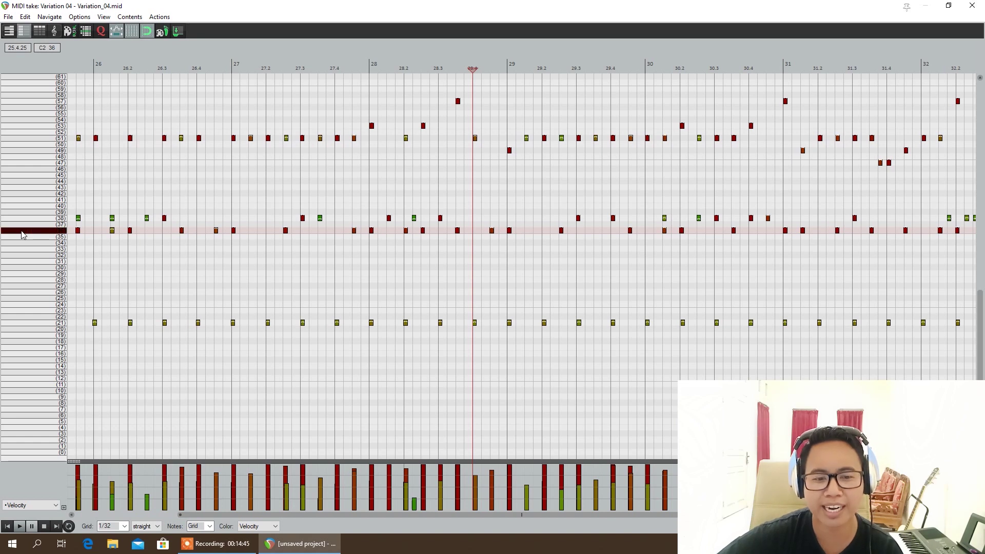
pyautogui.click(21, 231)
pyautogui.click(21, 232)
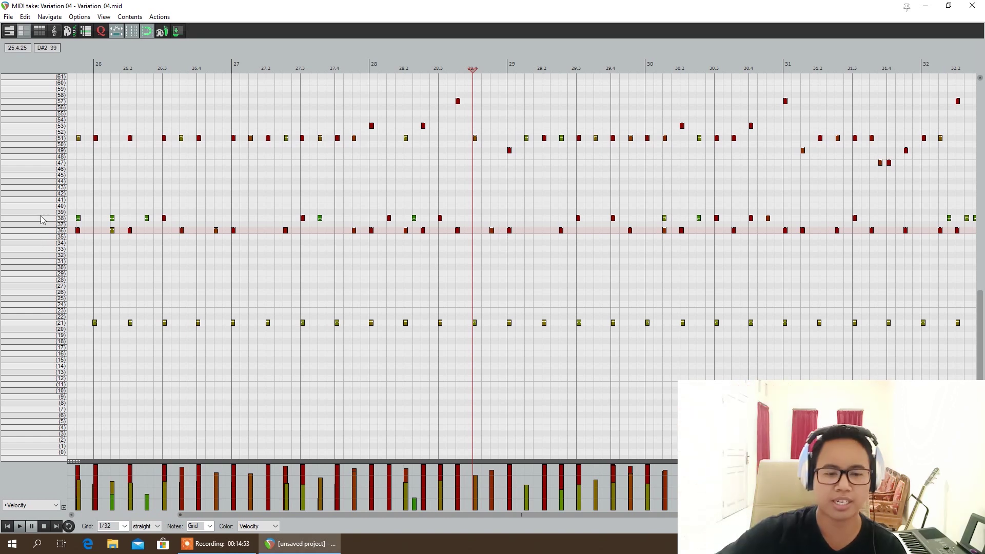
# - Name note row 36 "Bass Drum"
pyautogui.click(40, 231)
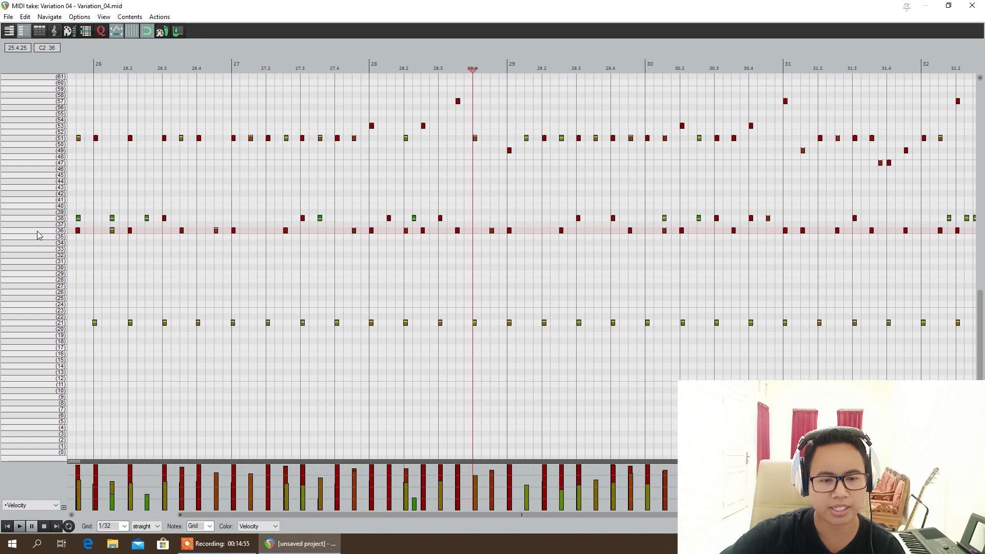
pyautogui.doubleClick(39, 232)
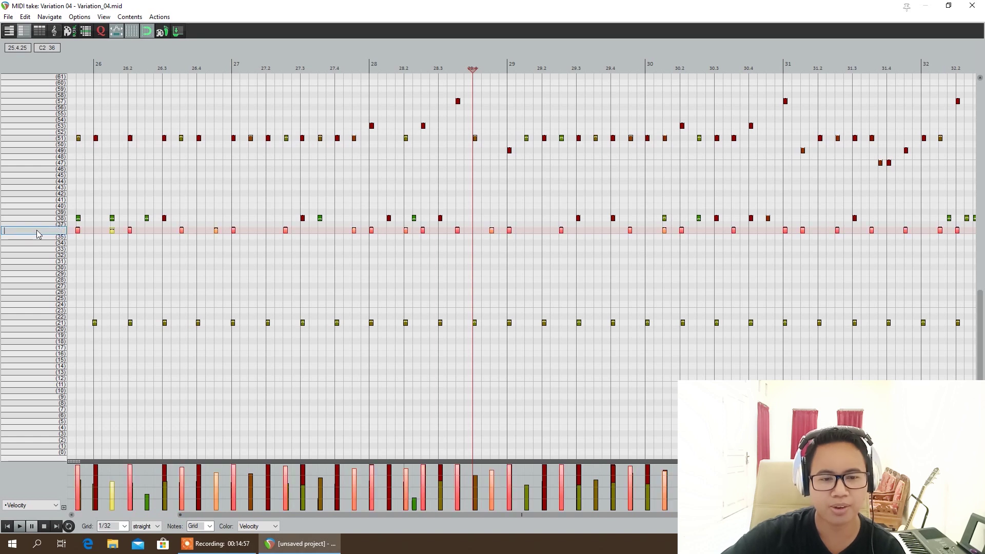
pyautogui.write('Bass Drum')
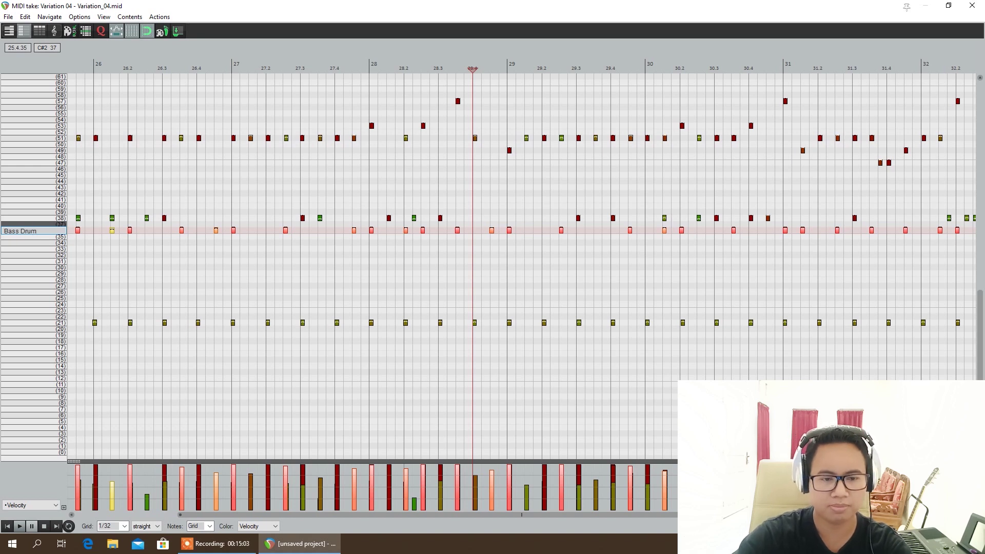
pyautogui.press('Return')
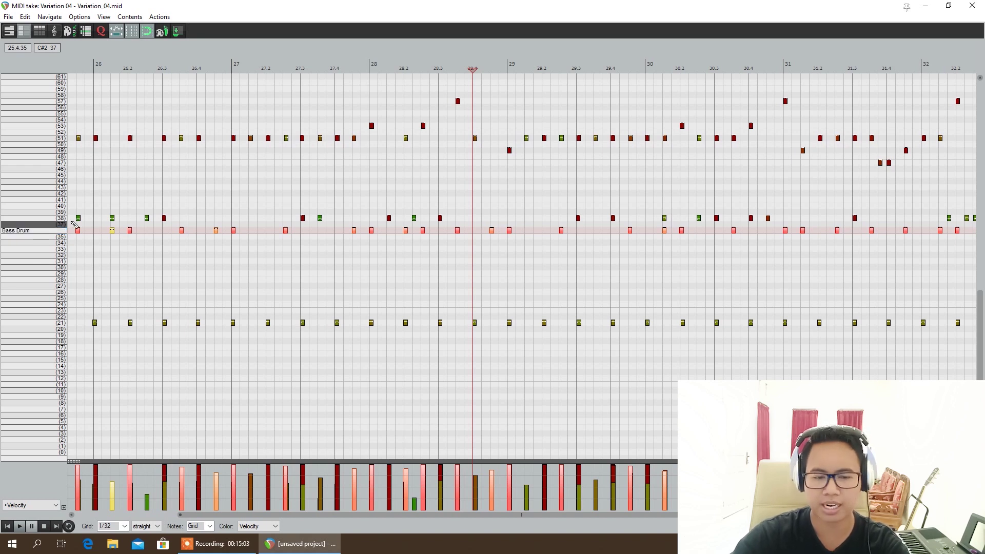
# - Audition the sound of note row 38 and name the row "Snare"
pyautogui.click(27, 218)
pyautogui.click(28, 218)
pyautogui.click(27, 218)
pyautogui.click(27, 219)
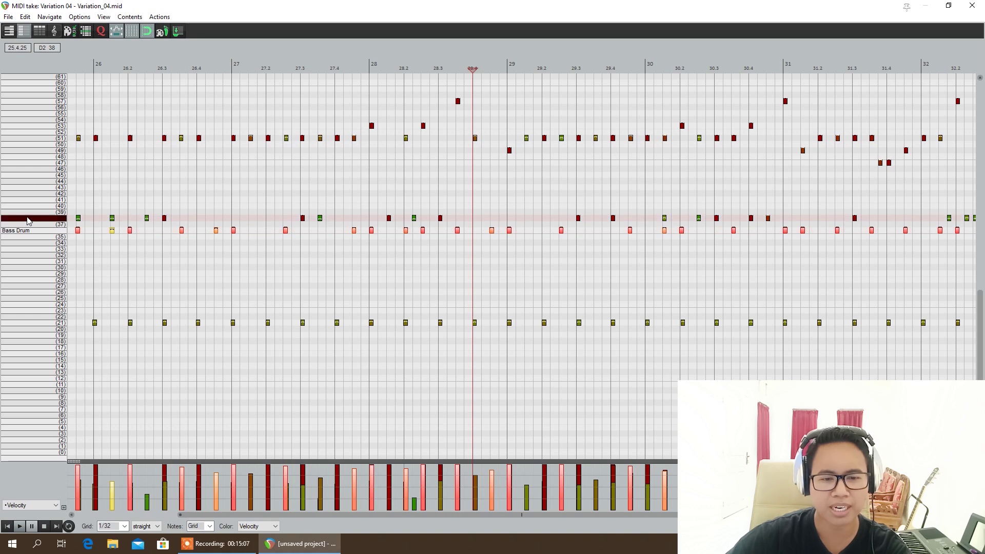
pyautogui.click(28, 219)
pyautogui.click(31, 212)
pyautogui.click(32, 207)
pyautogui.click(32, 212)
pyautogui.click(32, 218)
pyautogui.click(33, 219)
pyautogui.doubleClick(33, 221)
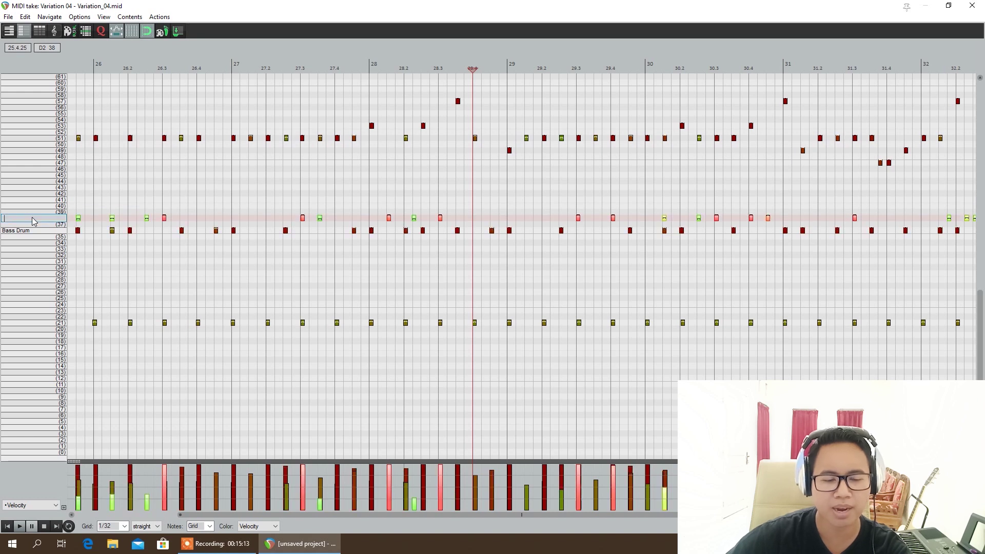
pyautogui.write('Snare')
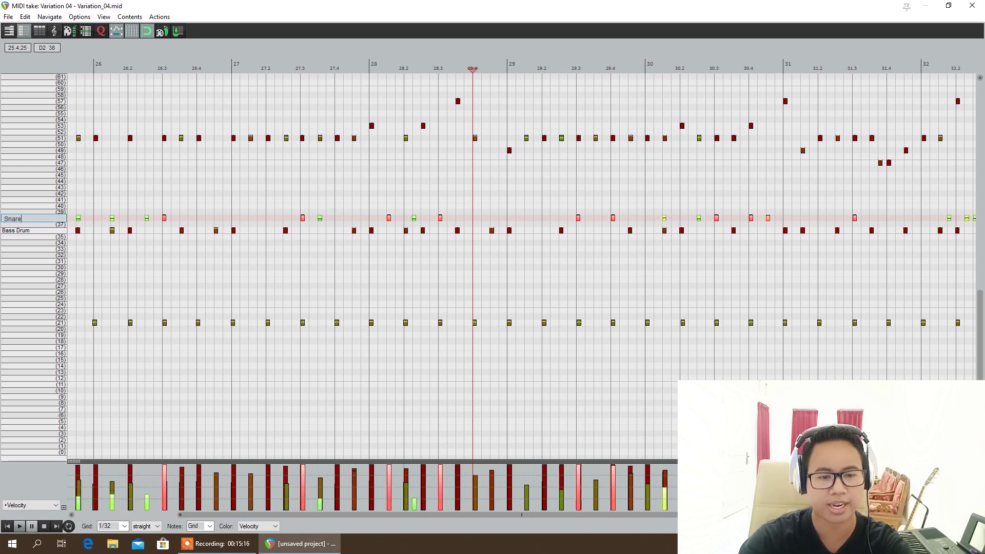
pyautogui.press('Return')
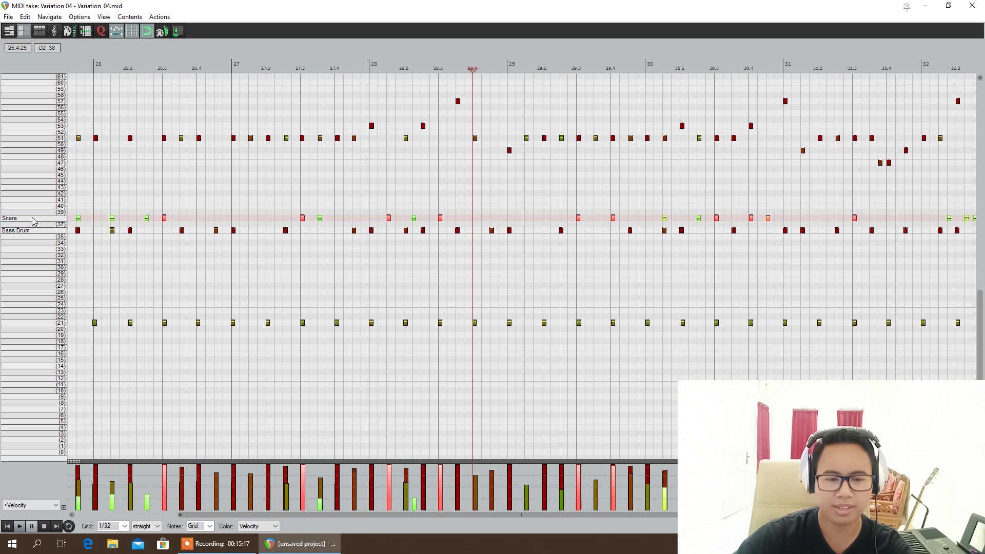
# - Audition the cymbal sound on note row 51 several times
pyautogui.click(39, 139)
pyautogui.click(39, 138)
pyautogui.click(38, 137)
pyautogui.click(38, 138)
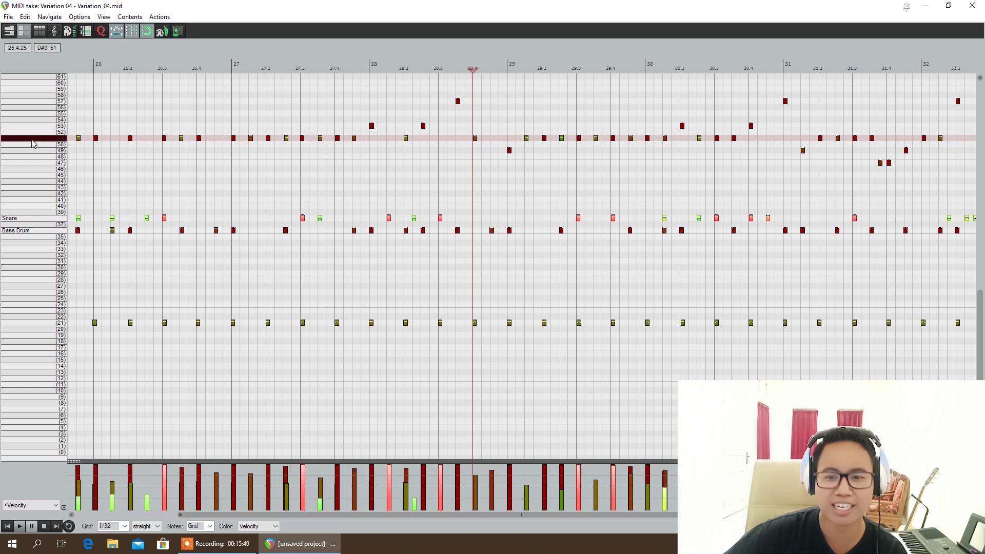
# - Audition the sound of note row 21 and name the row "Double Simbal"
pyautogui.click(44, 327)
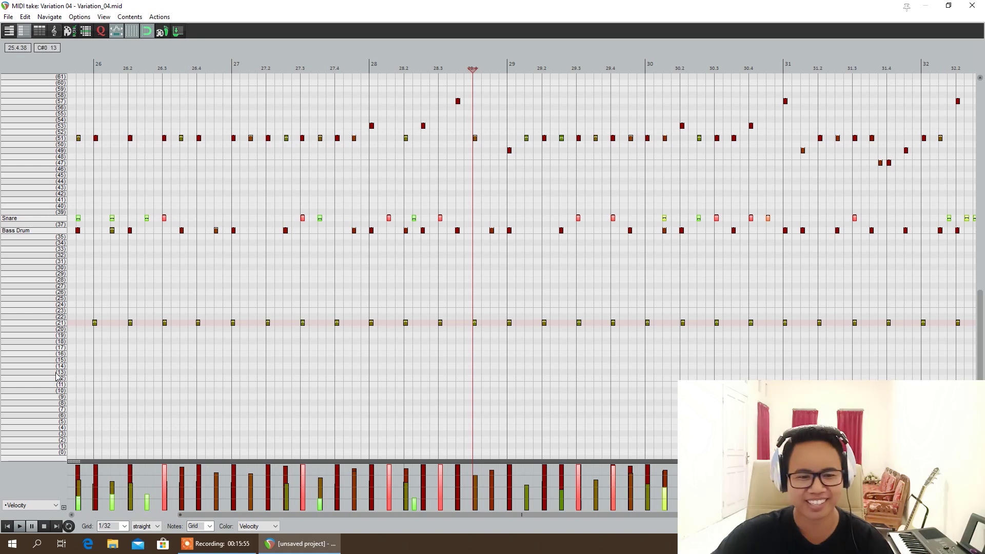
pyautogui.click(43, 327)
pyautogui.click(43, 327)
pyautogui.click(44, 327)
pyautogui.doubleClick(43, 323)
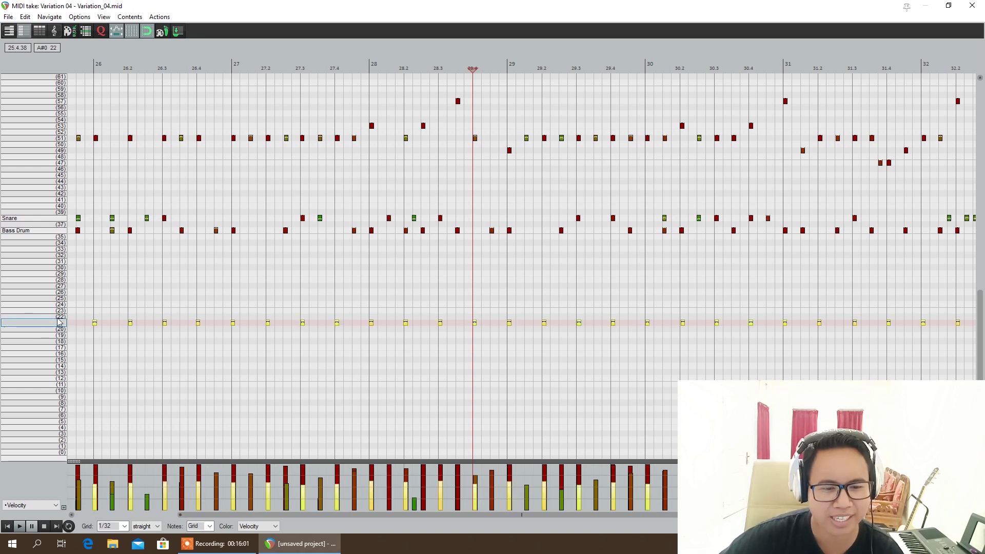
pyautogui.write('Double Simbal')
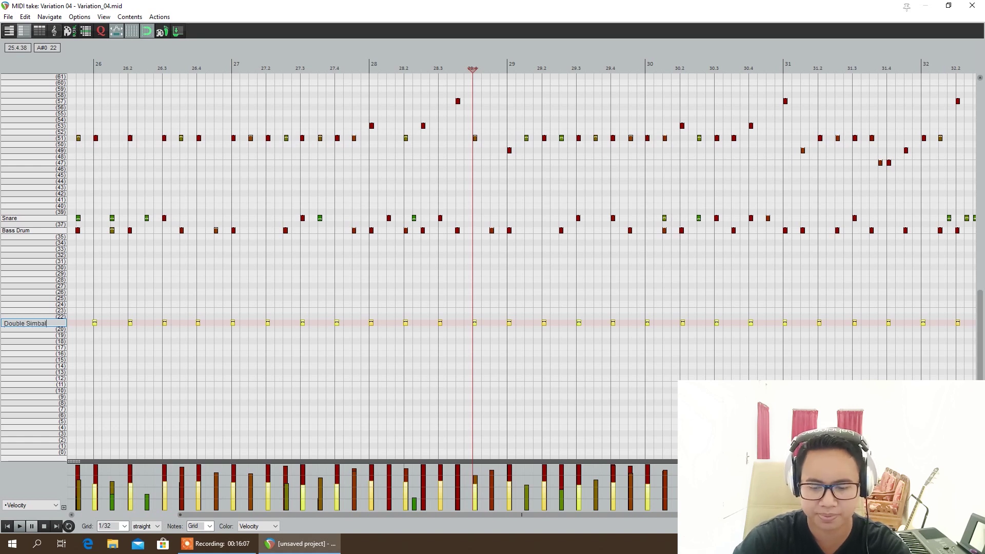
pyautogui.click(34, 332)
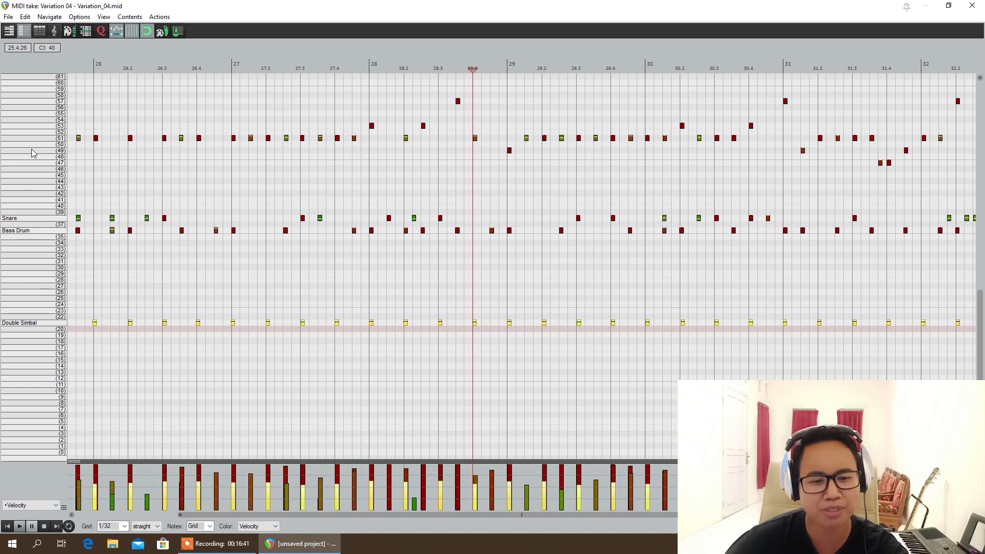
# - Insert four notes in the Bass Drum row, filling the gaps between the existing hits from late measure 25 to beat 26.2
pyautogui.click(32, 102)
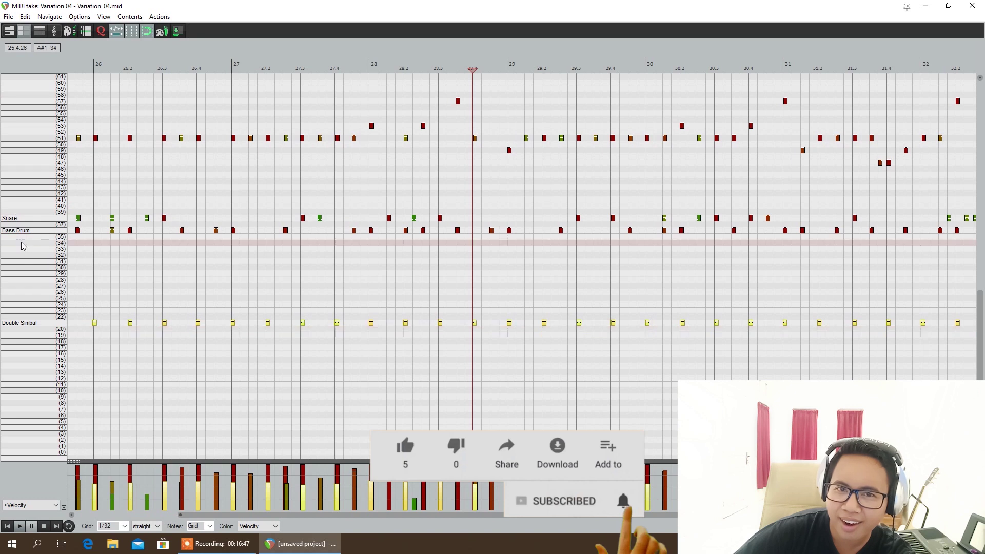
pyautogui.click(90, 234)
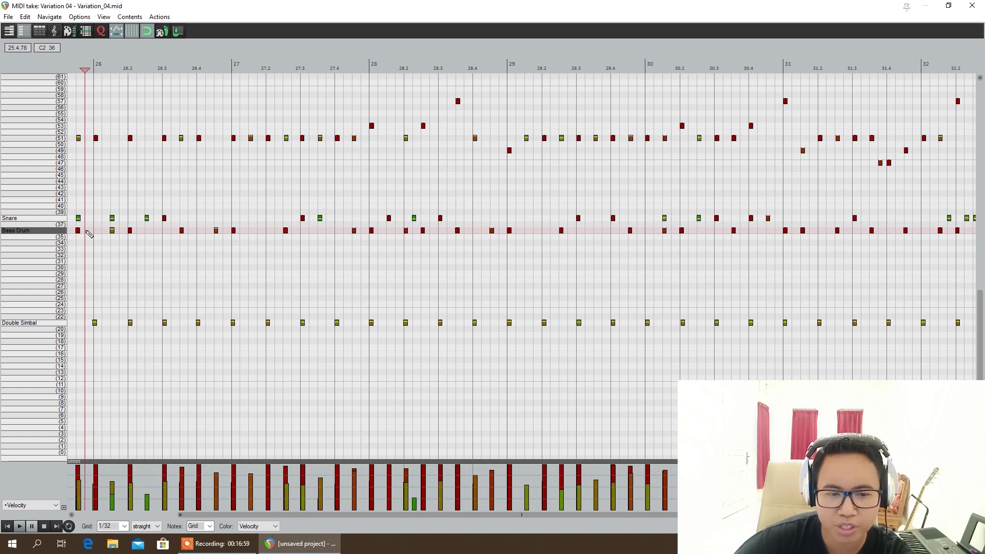
pyautogui.click(87, 231)
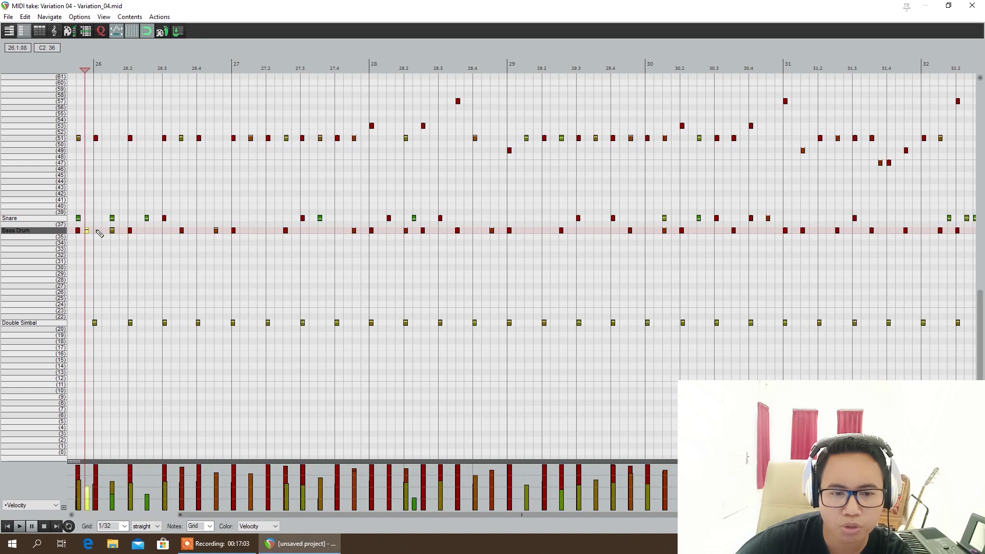
pyautogui.click(96, 232)
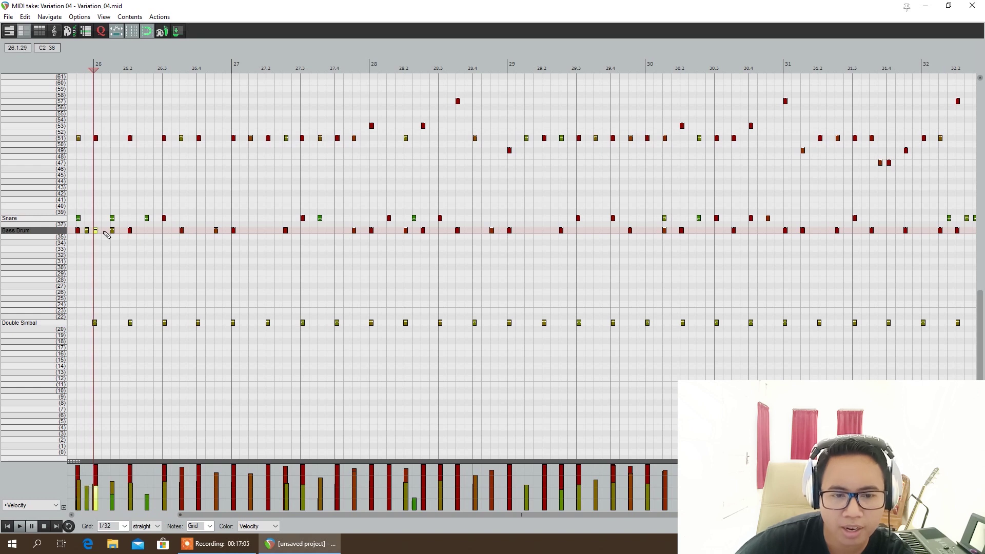
pyautogui.click(104, 232)
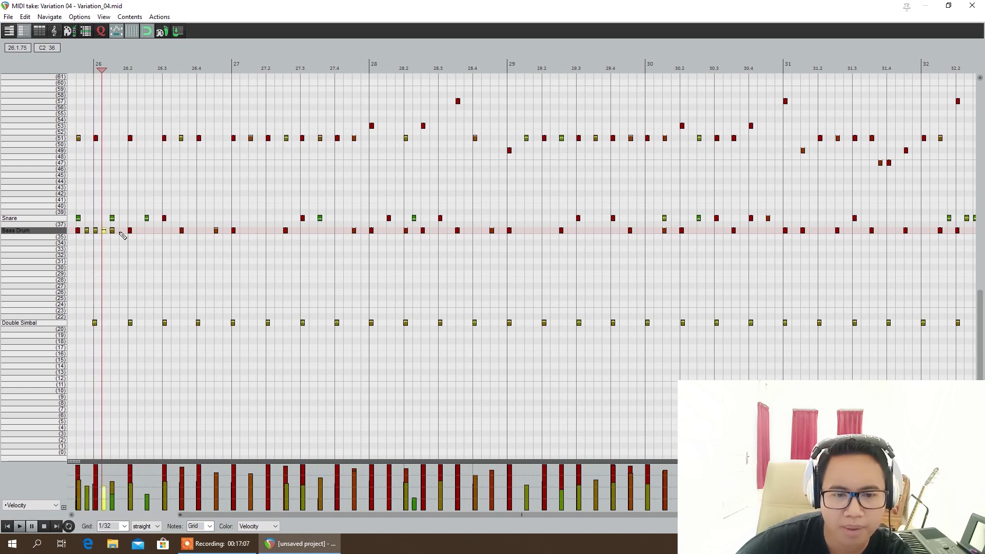
pyautogui.click(121, 232)
# - Play the added bass drum notes from just before measure 26, then stop playback
pyautogui.click(76, 69)
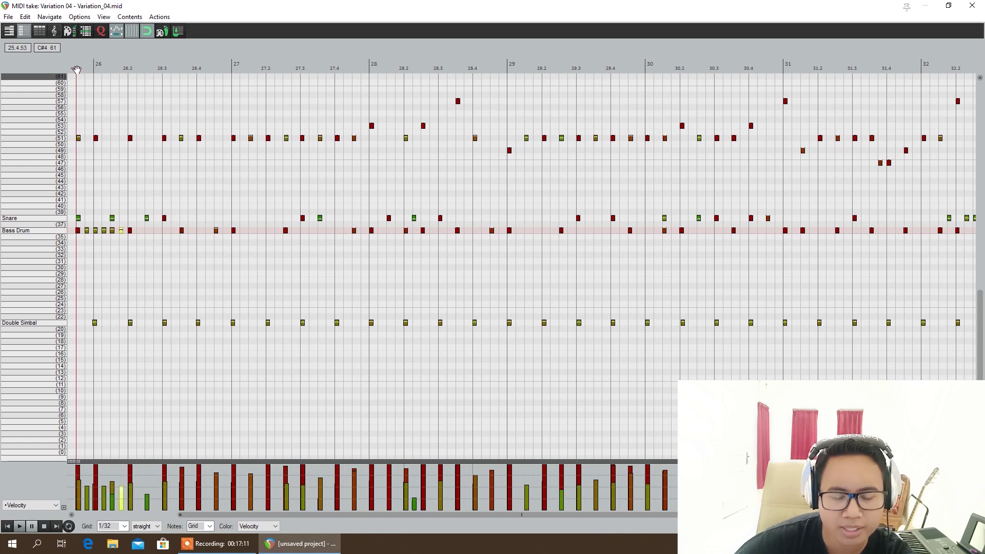
pyautogui.press('space')
pyautogui.press('space')
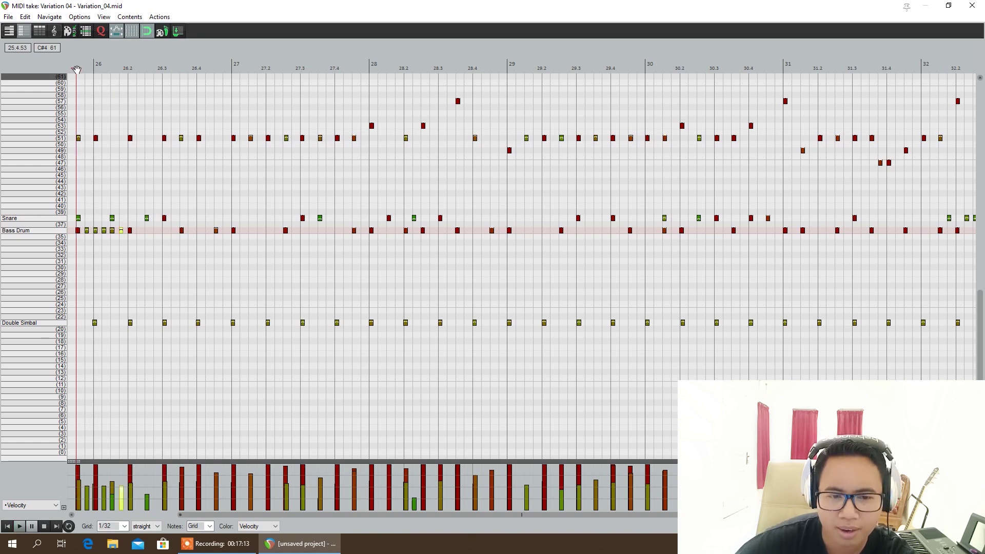
# - Insert four more notes in the Bass Drum row from just after beat 26.2 through beat 26.3 and play the passage
pyautogui.click(138, 230)
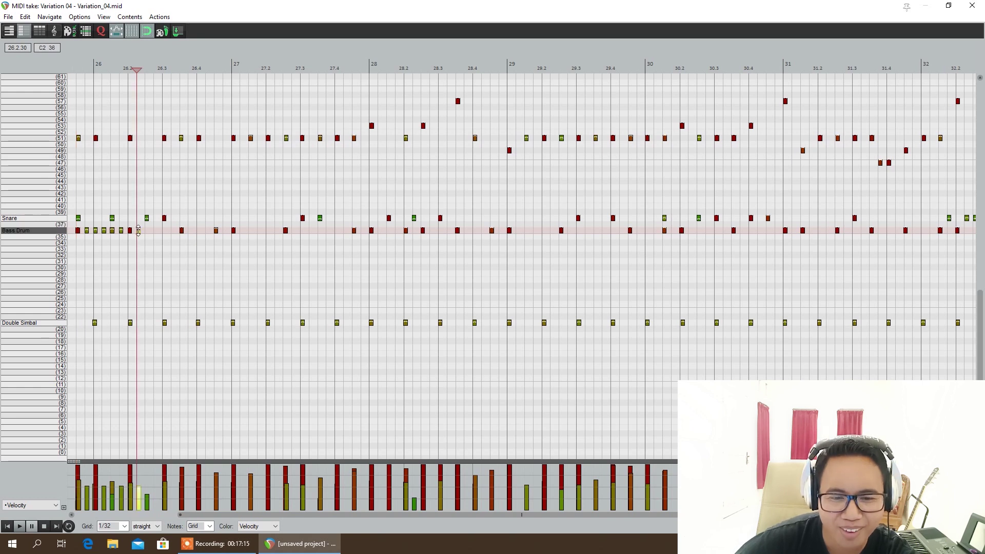
pyautogui.click(151, 233)
pyautogui.click(150, 232)
pyautogui.click(157, 232)
pyautogui.click(163, 232)
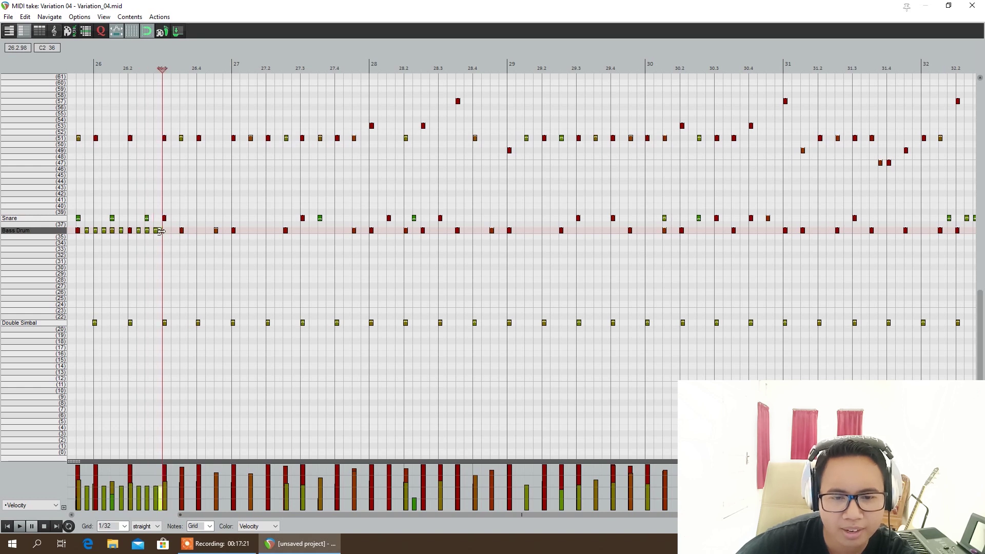
pyautogui.click(165, 232)
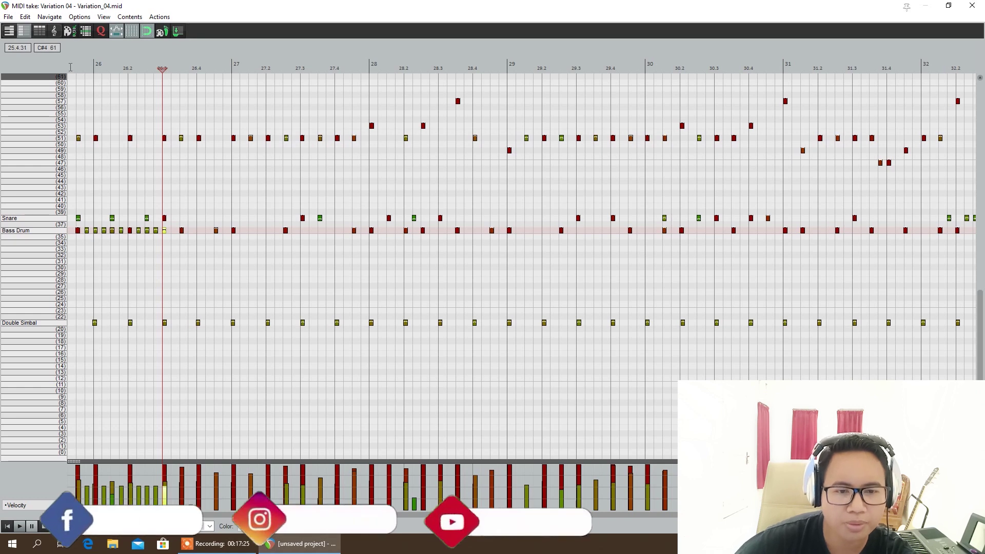
pyautogui.click(68, 71)
pyautogui.press('space')
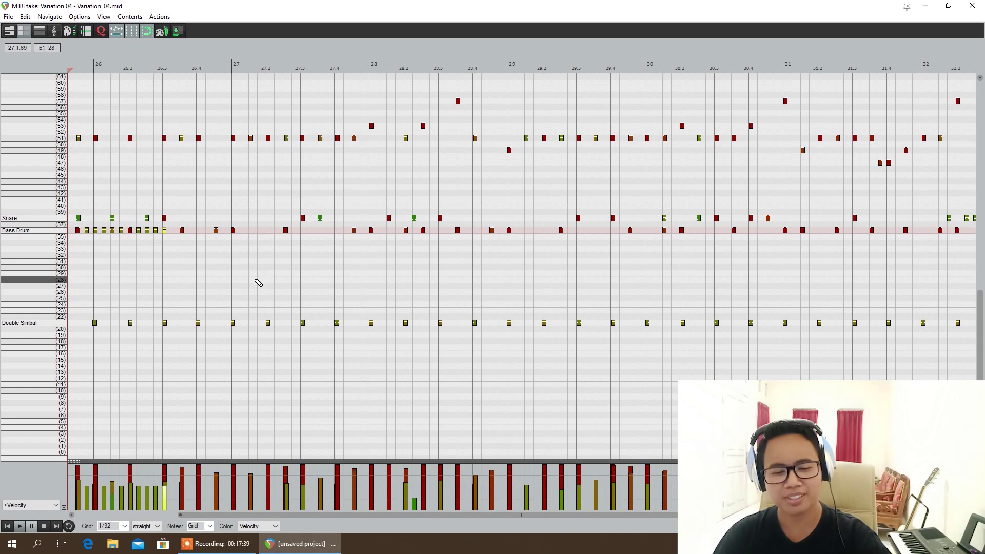
# - Delete the last two added Bass Drum notes, at beat 26.3 and just before it
pyautogui.rightClick(165, 235)
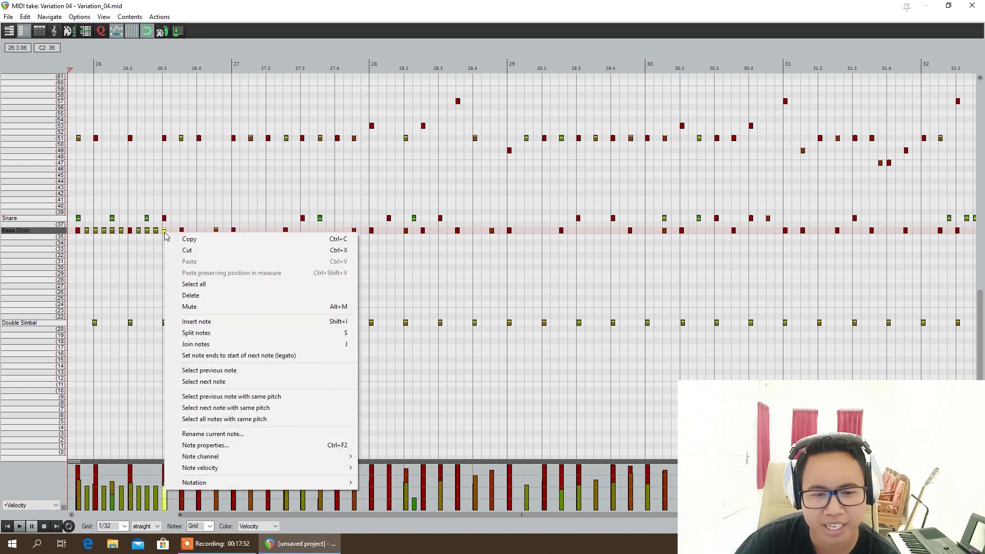
pyautogui.click(193, 295)
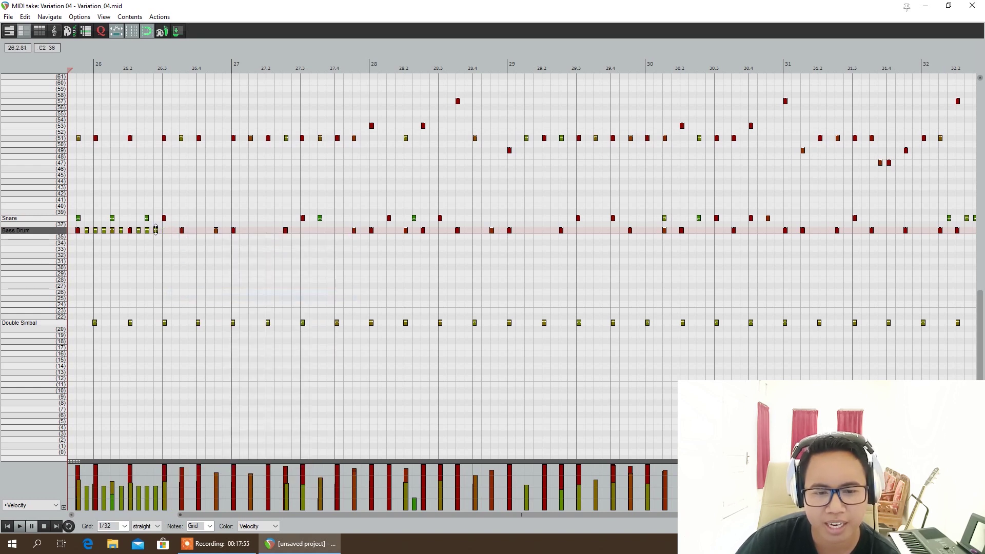
pyautogui.rightClick(156, 230)
pyautogui.click(183, 293)
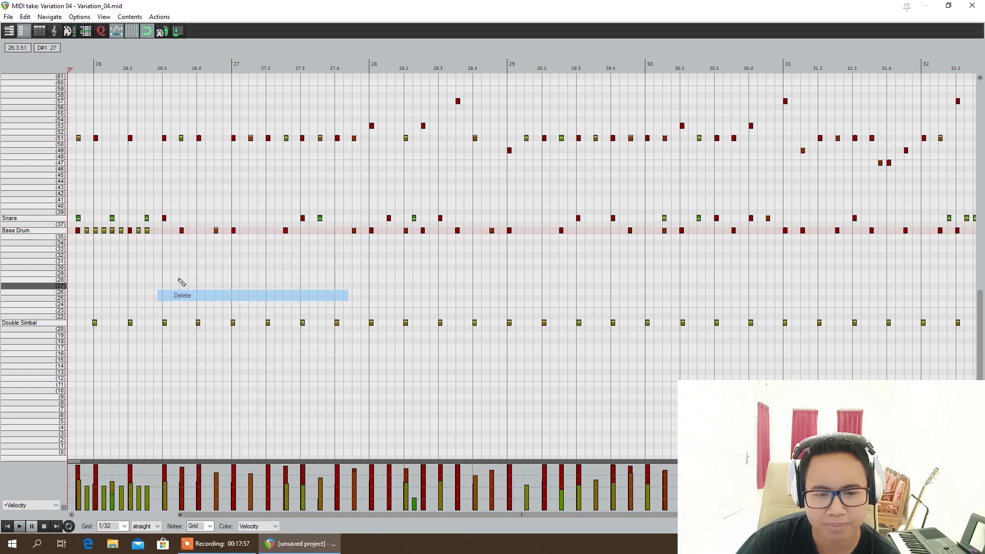
pyautogui.moveTo(163, 231); pyautogui.dragTo(78, 236)
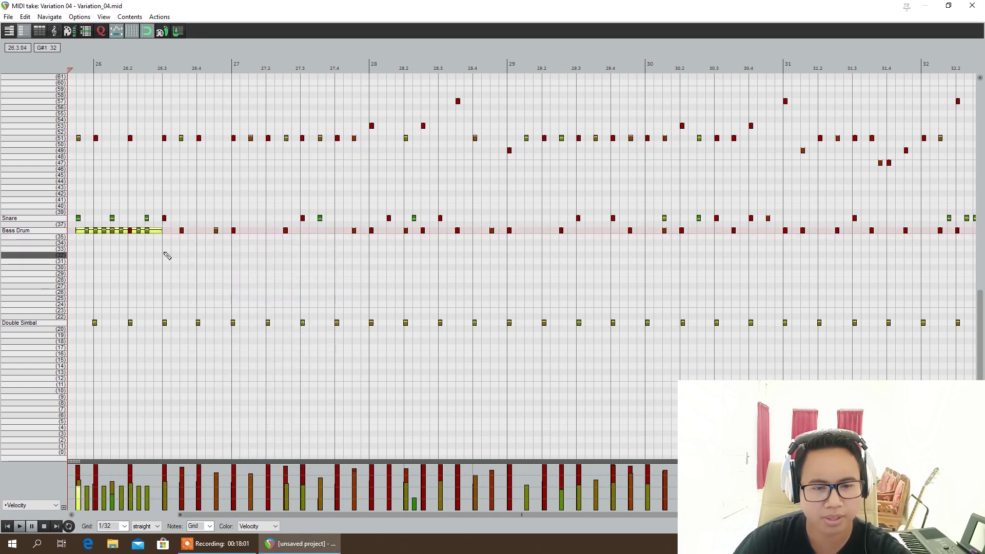
pyautogui.press('Delete')
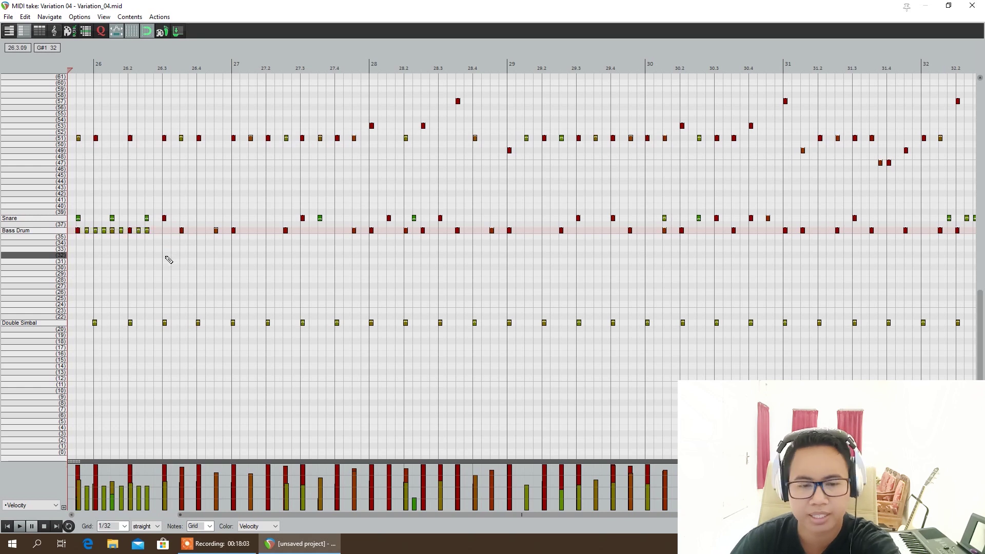
# - Insert Bass Drum notes just before measure 26 and just before beat 26.3, and name note row 20 "Cesssss"
pyautogui.click(86, 232)
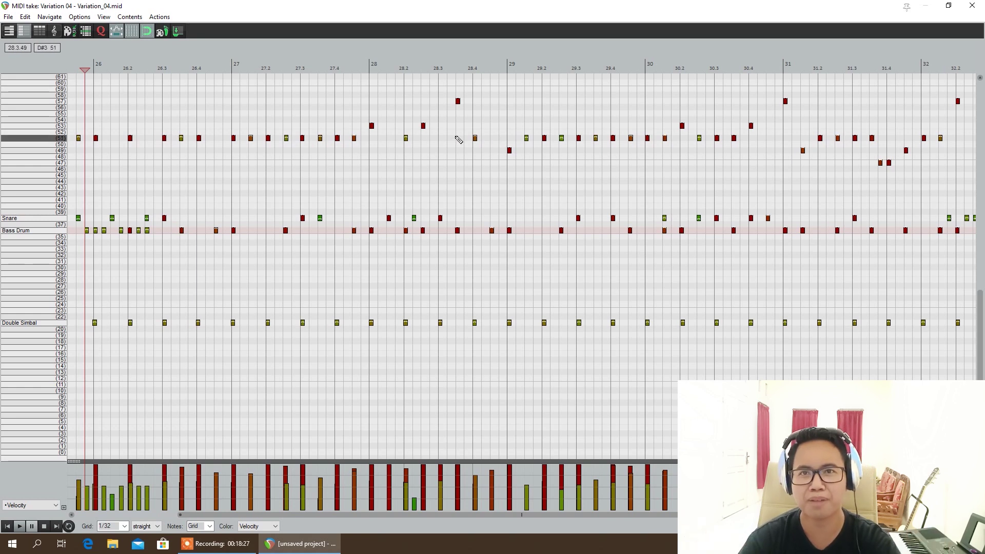
pyautogui.click(78, 231)
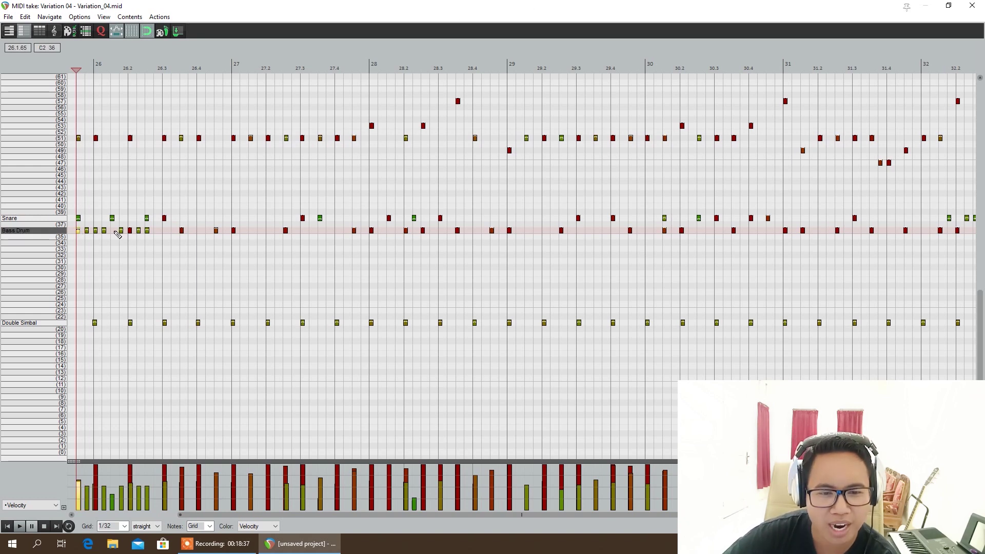
pyautogui.click(156, 231)
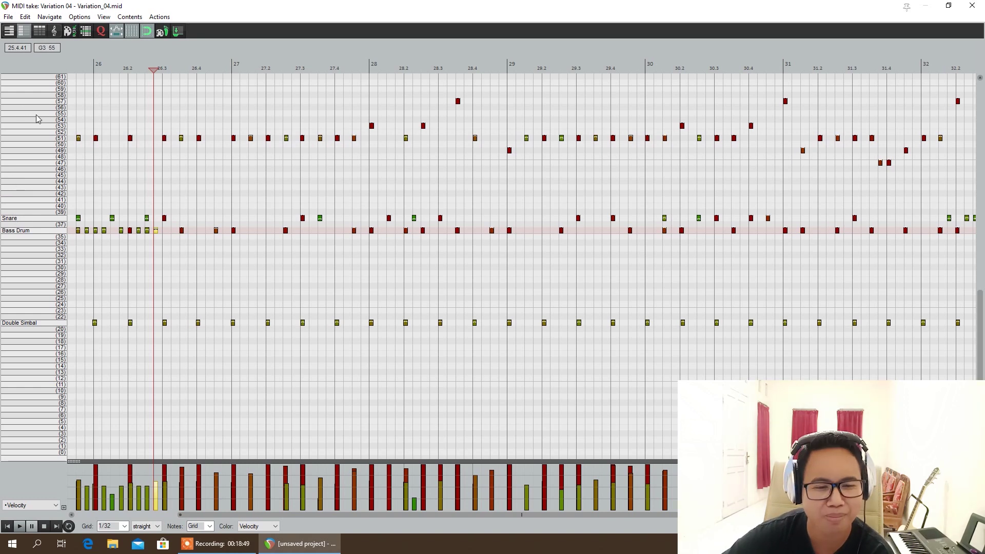
pyautogui.doubleClick(40, 330)
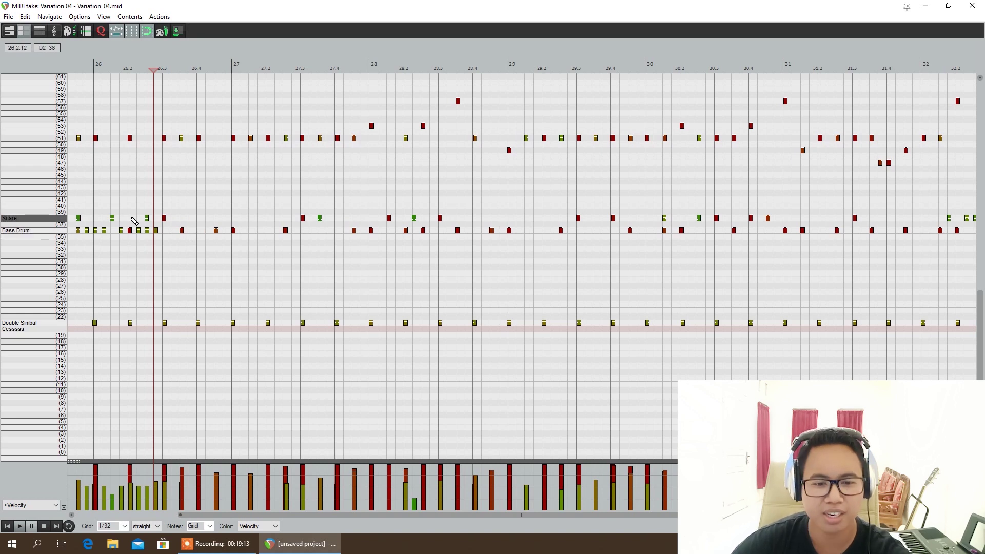
# - Insert five notes in the Snare row from the start of measure 26 through beat 26.2
pyautogui.click(94, 220)
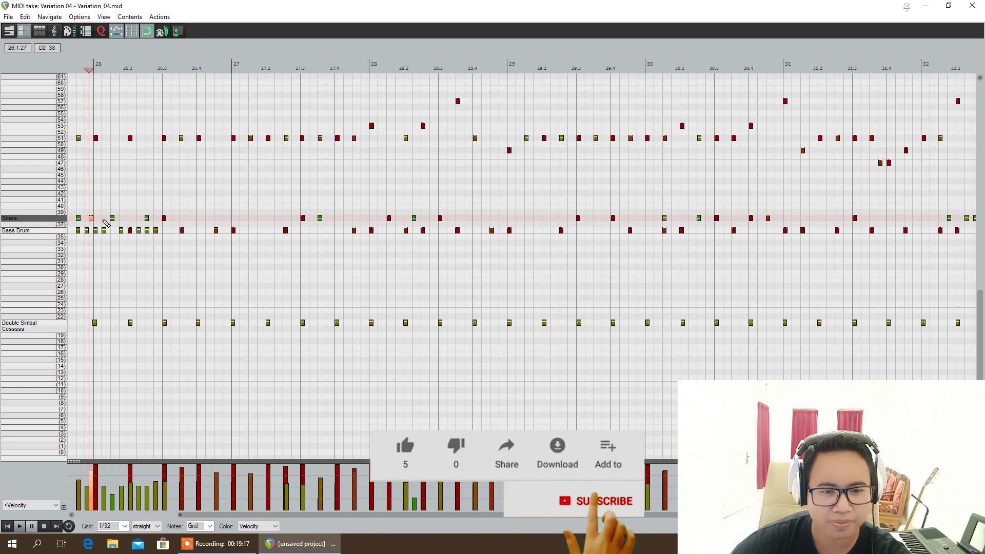
pyautogui.click(100, 219)
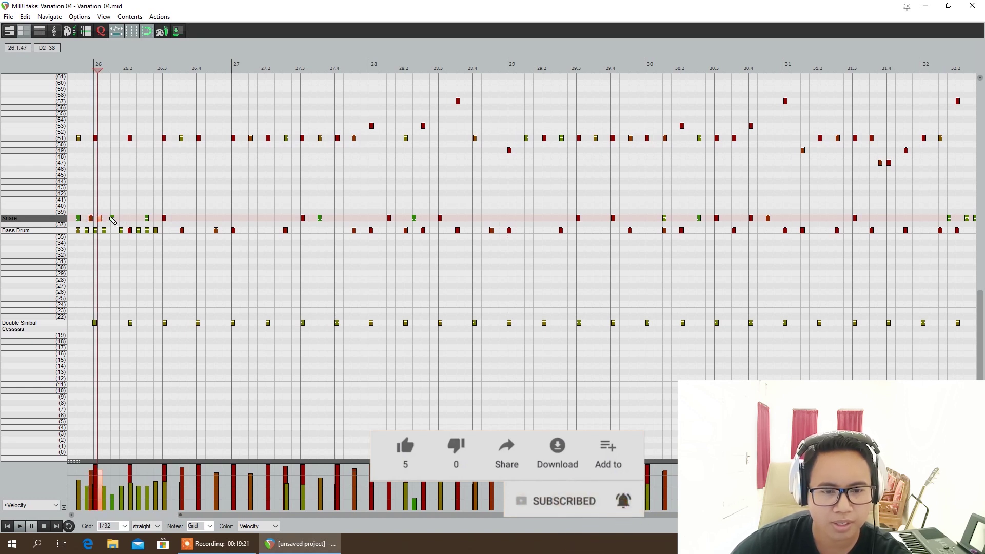
pyautogui.click(110, 220)
pyautogui.click(121, 219)
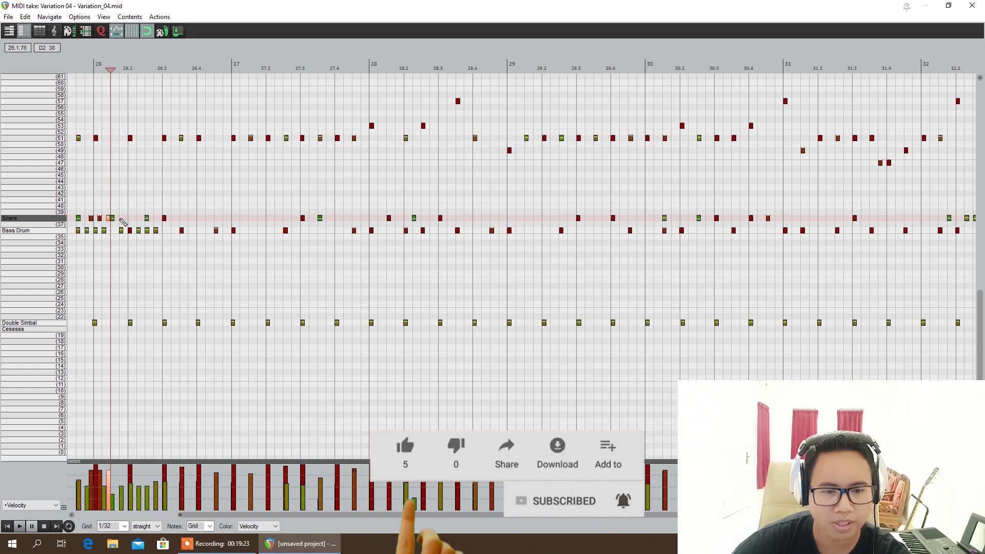
pyautogui.click(130, 220)
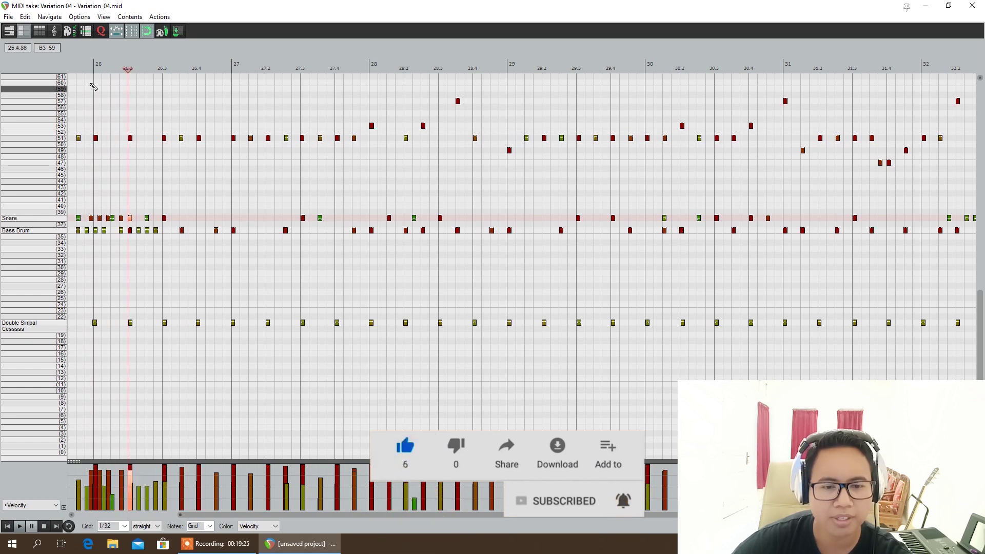
# - Play the edited pattern from just before measure 26, then replay it through to the end of the MIDI item
pyautogui.click(73, 69)
pyautogui.press('space')
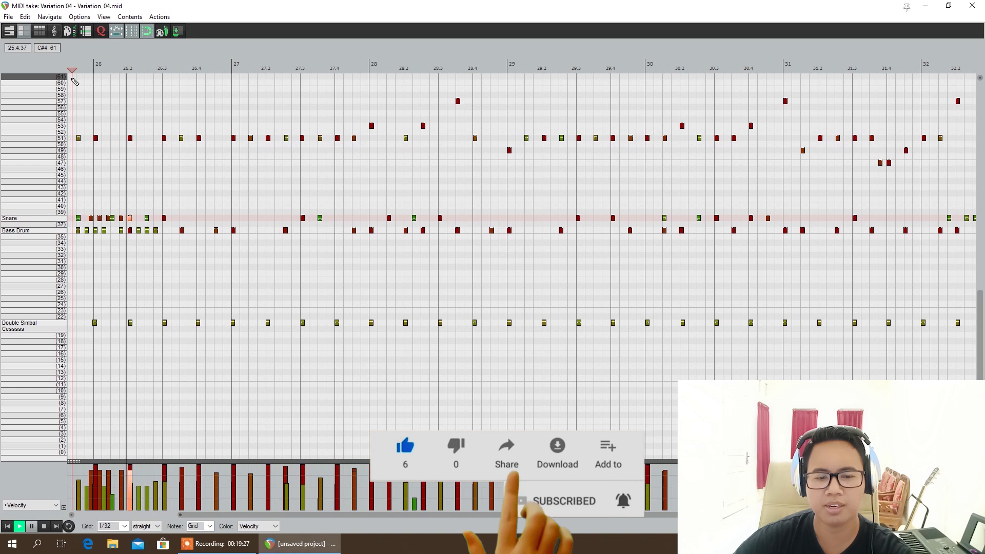
pyautogui.press('space')
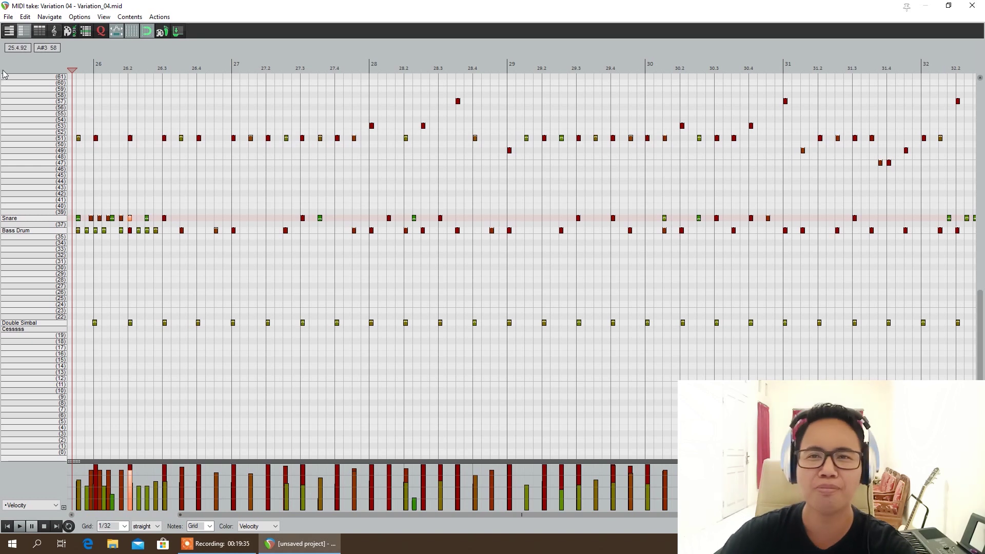
pyautogui.press('space')
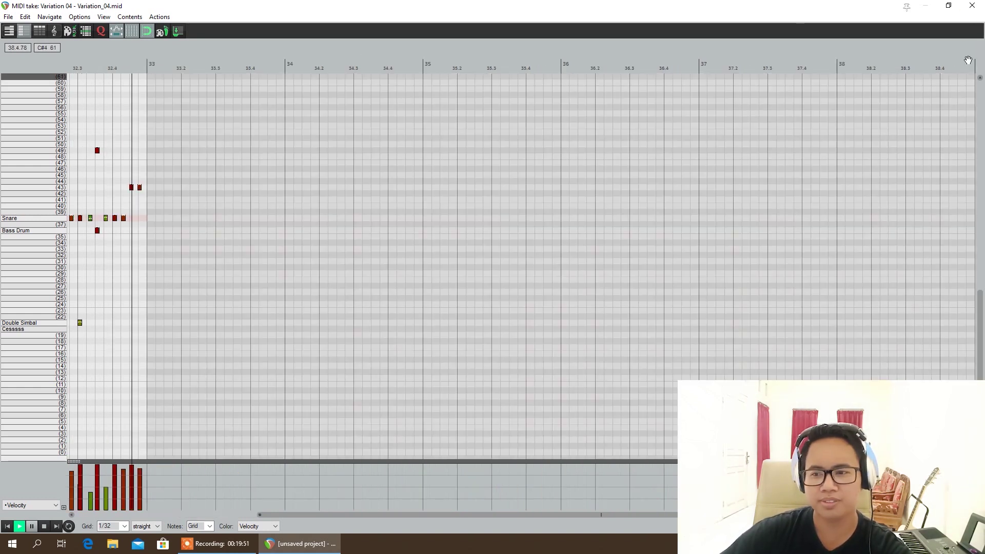
pyautogui.press('space')
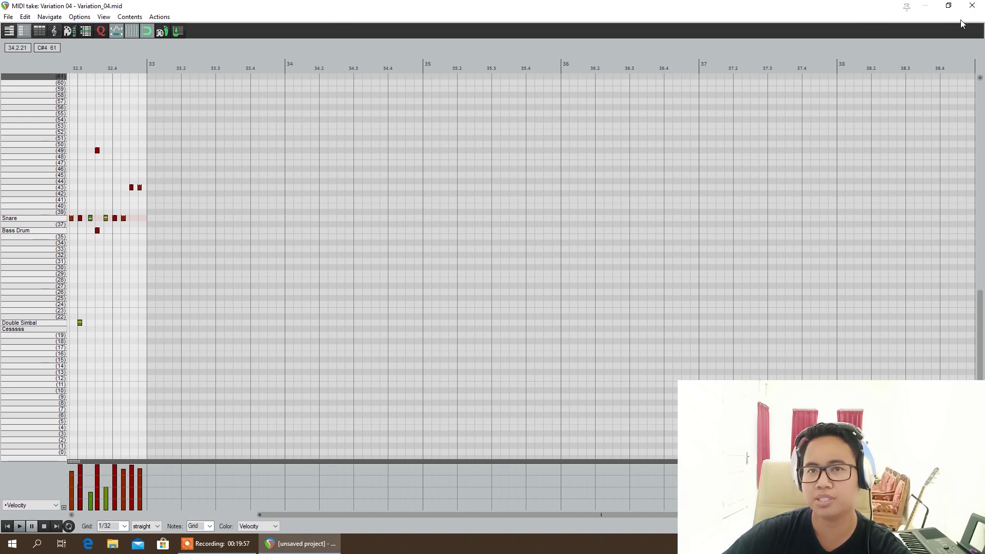
# - Close the MIDI editor and play the arrangement from about measure 3
pyautogui.click(973, 6)
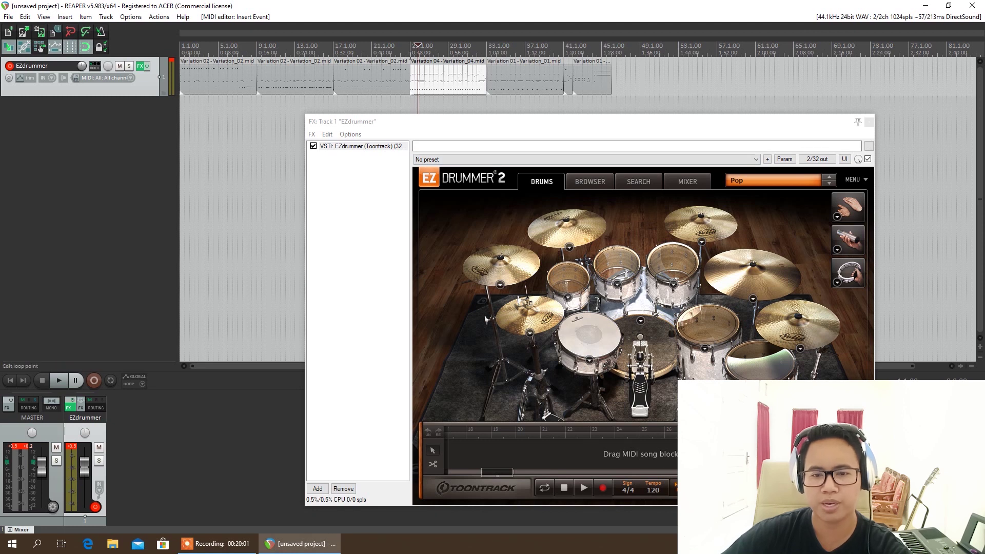
pyautogui.press('space')
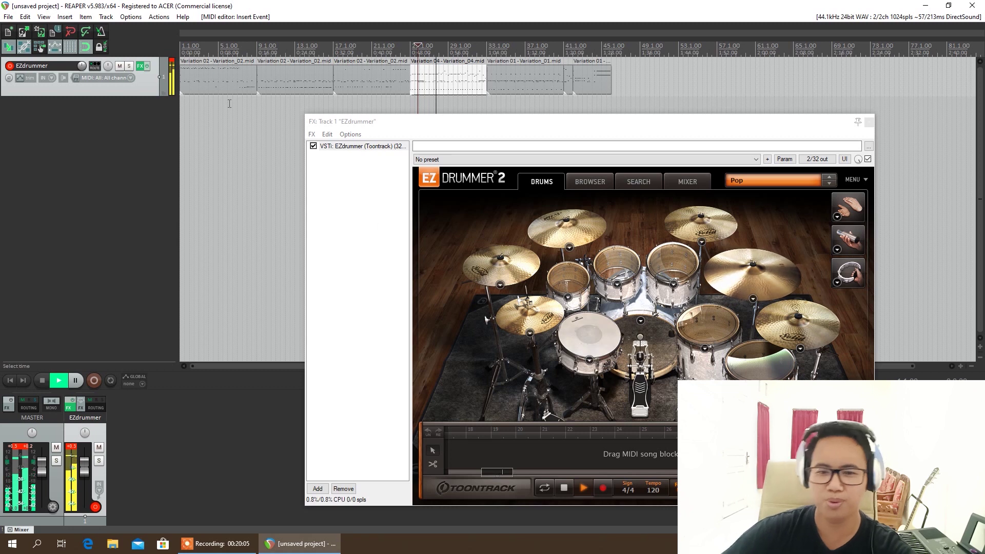
pyautogui.click(205, 50)
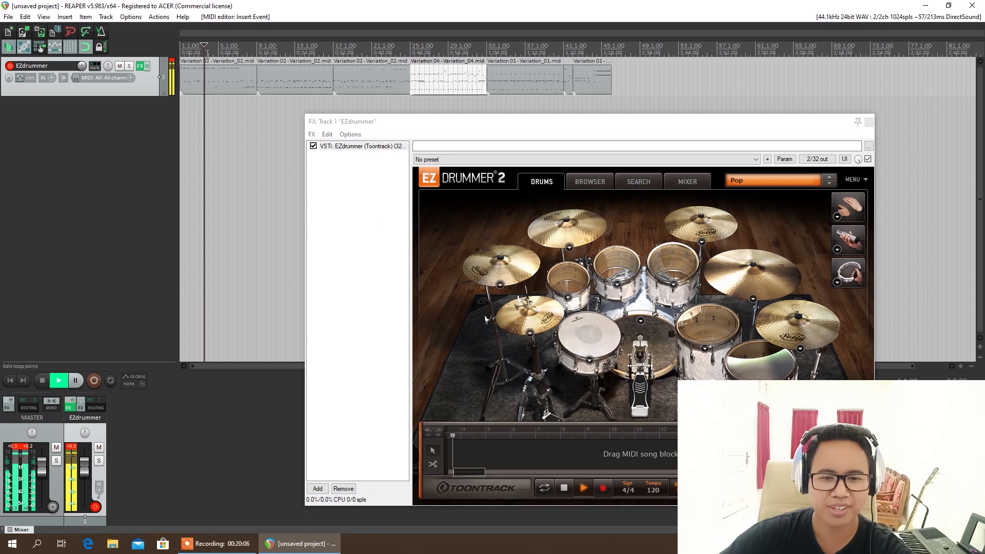
# - Open the first Variation 02 item in the MIDI editor, examine its notes during playback, and close the editor
pyautogui.click(231, 86)
pyautogui.doubleClick(231, 87)
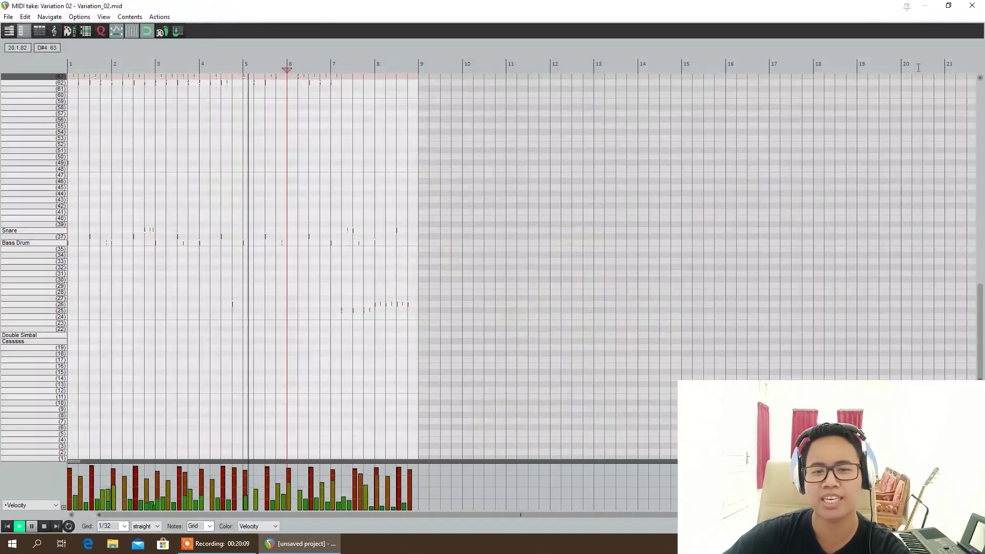
pyautogui.scroll(2, 222, 247)
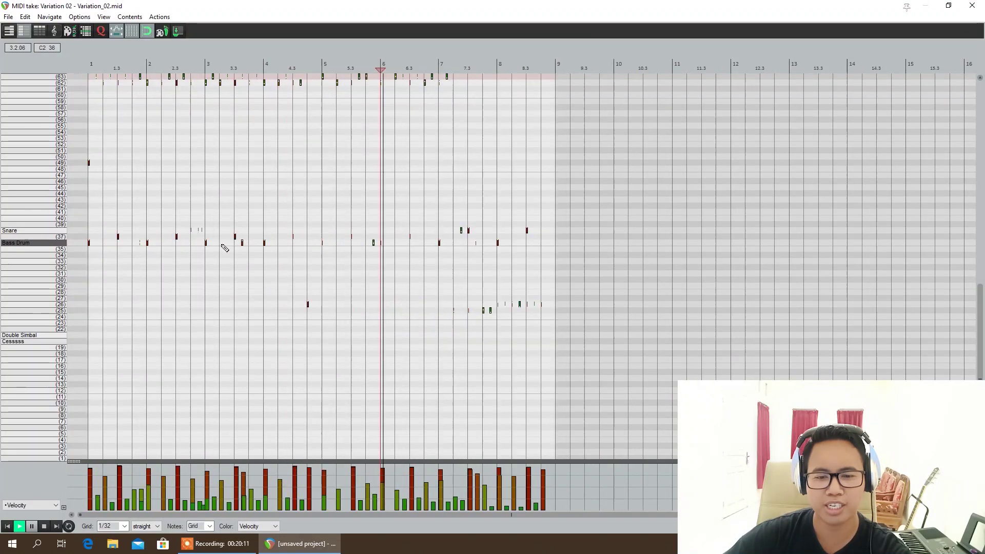
pyautogui.scroll(4, 222, 246)
pyautogui.scroll(-4, 248, 252)
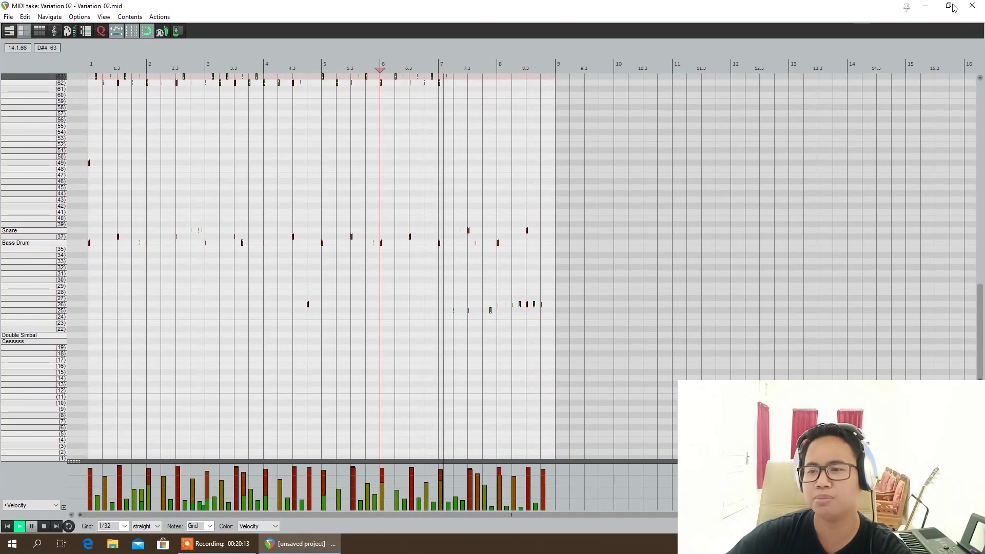
pyautogui.click(972, 5)
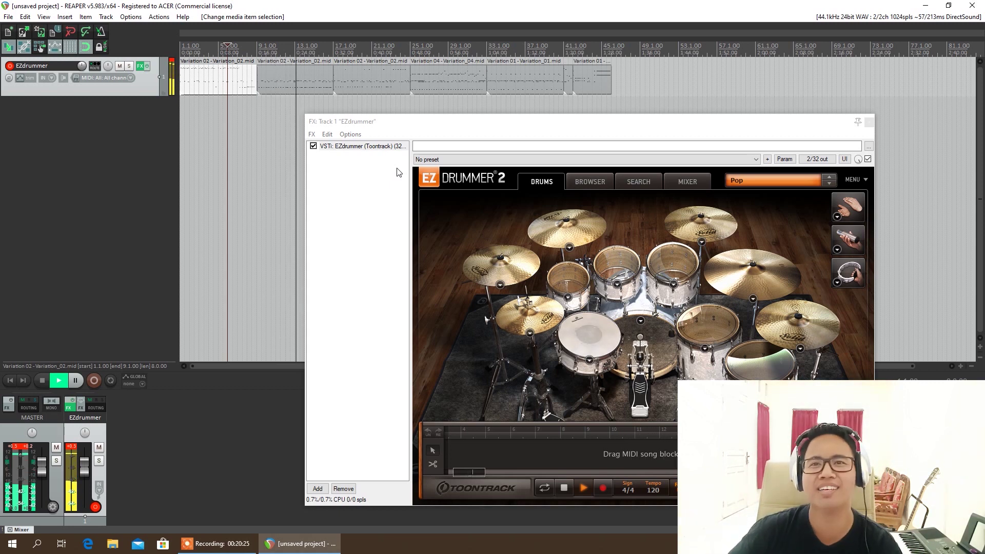
# - Insert a new empty track below the EZdrummer track
pyautogui.rightClick(60, 124)
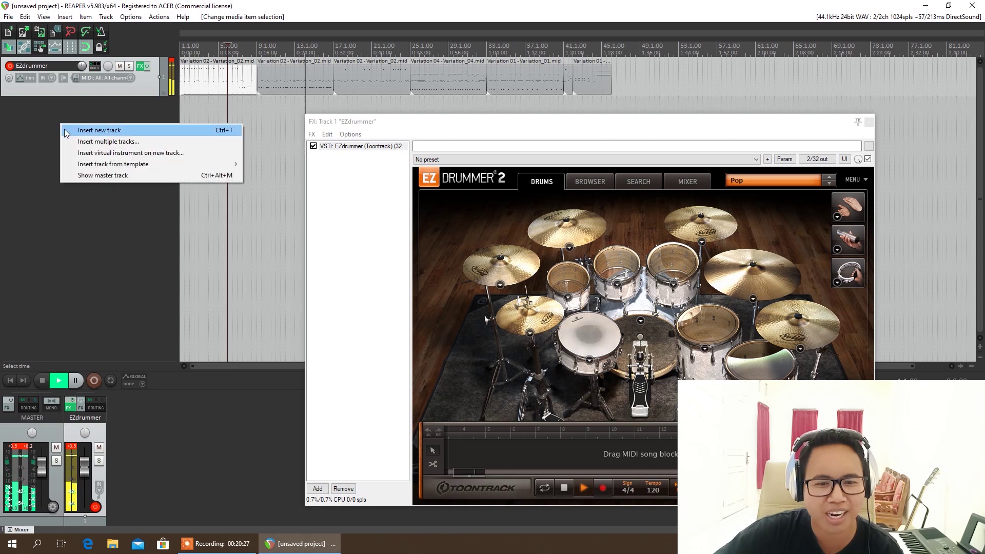
pyautogui.click(67, 132)
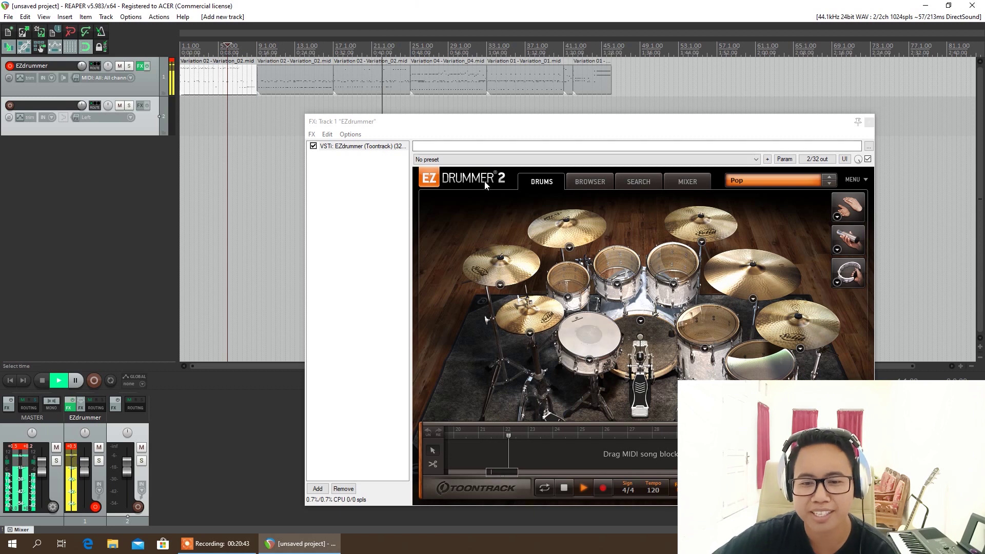
# - Look through EZdrummer's groove search list, mixer channels and groove browser while the arrangement plays
pyautogui.click(580, 181)
pyautogui.click(645, 182)
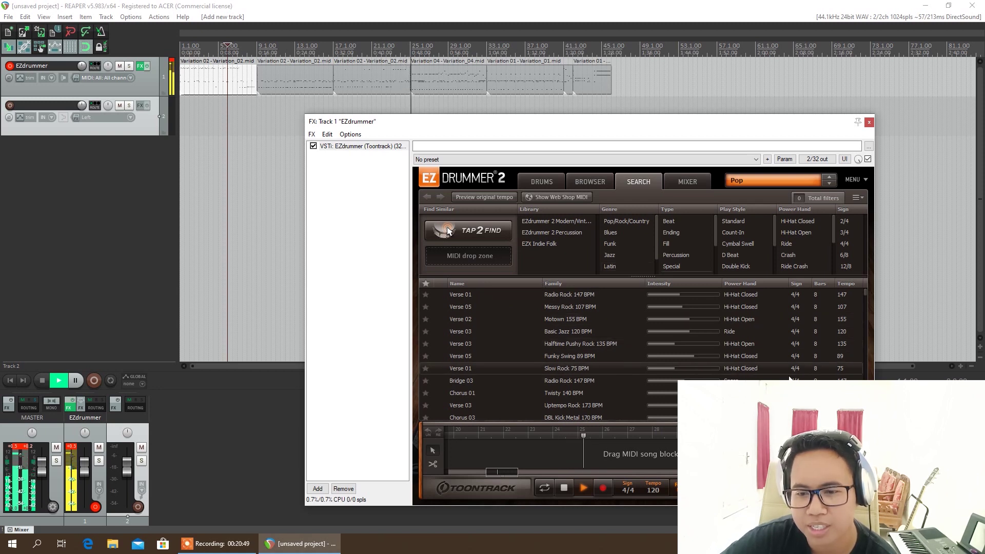
pyautogui.scroll(-2, 822, 345)
pyautogui.scroll(2, 820, 346)
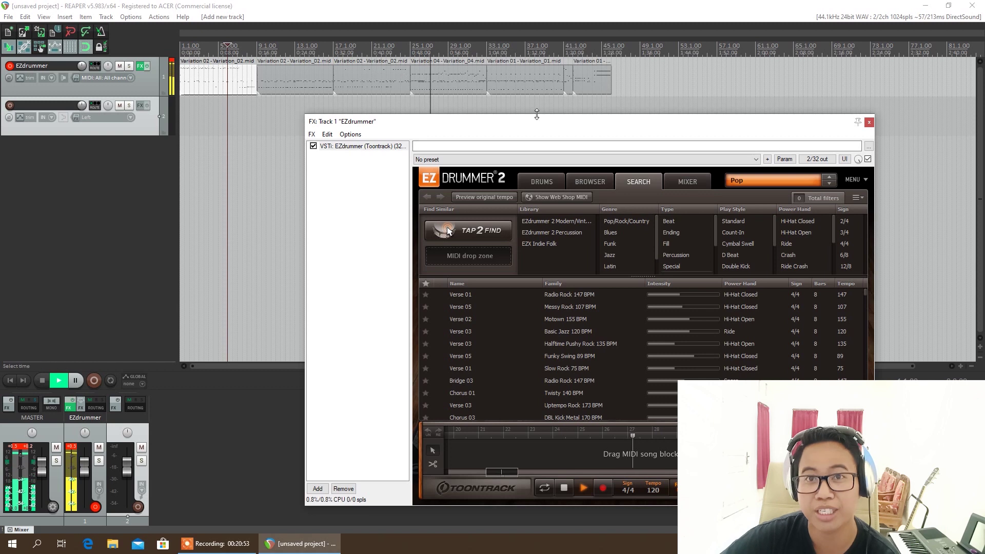
pyautogui.click(698, 181)
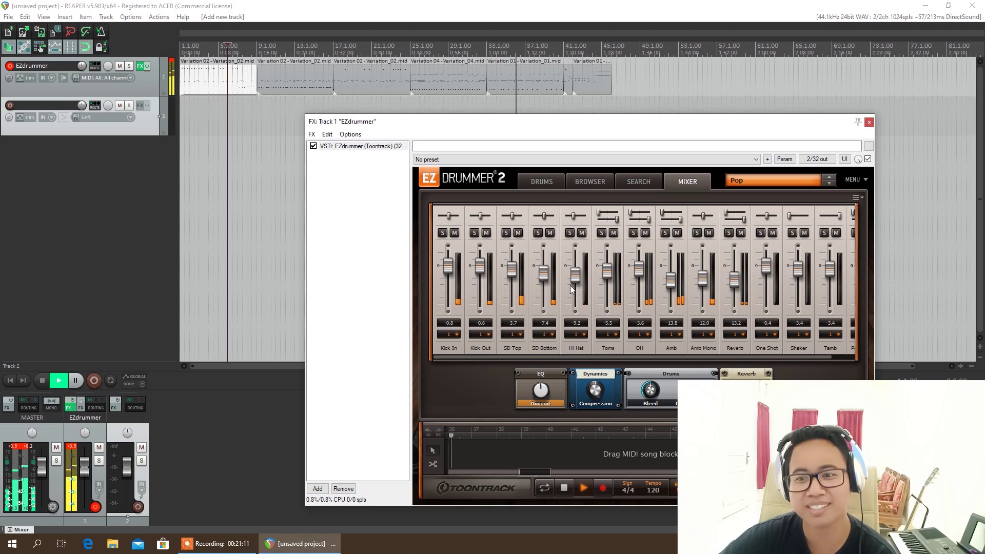
pyautogui.click(640, 183)
pyautogui.click(598, 185)
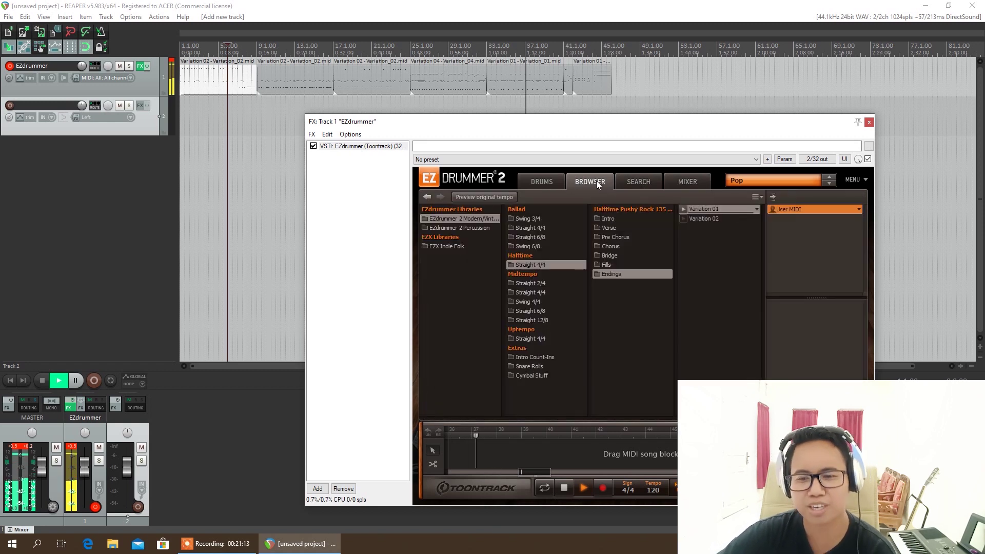